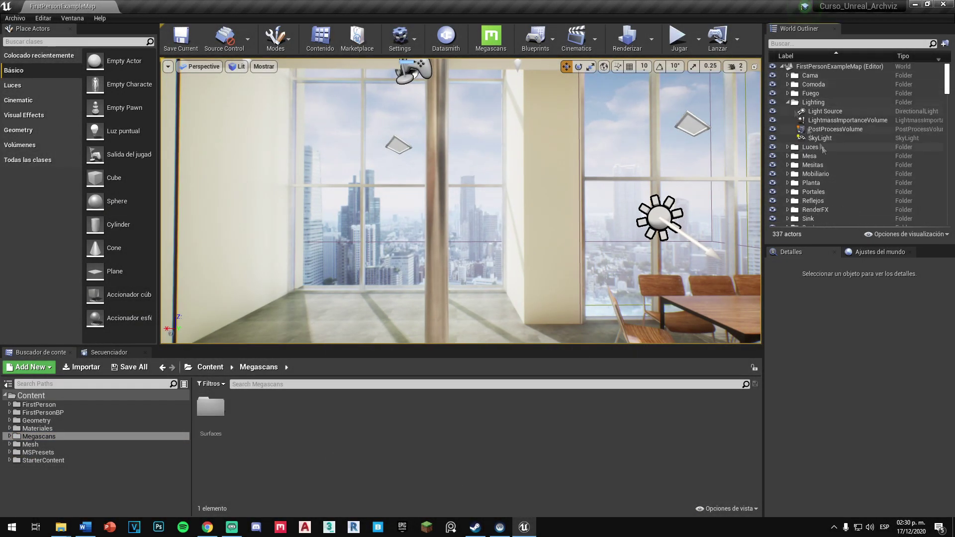
# Step: Set the SkyLight's cubemap to None and its source type to SLS Captured Scene
pyautogui.click(819, 138)
pyautogui.click(879, 434)
pyautogui.click(867, 413)
pyautogui.click(878, 421)
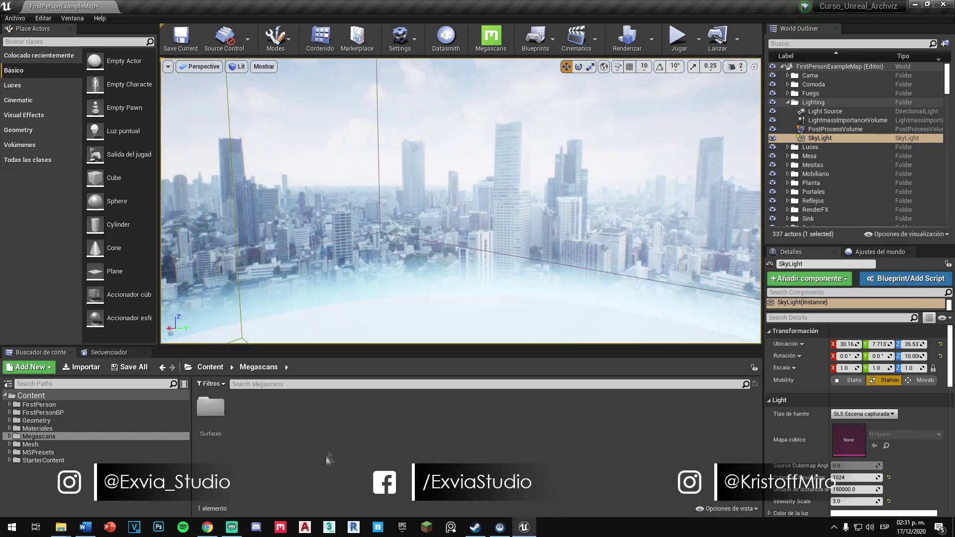
# Step: Browse File Explorer to the Curso Recursos Mobiliarios folder
pyautogui.moveTo(61, 527)
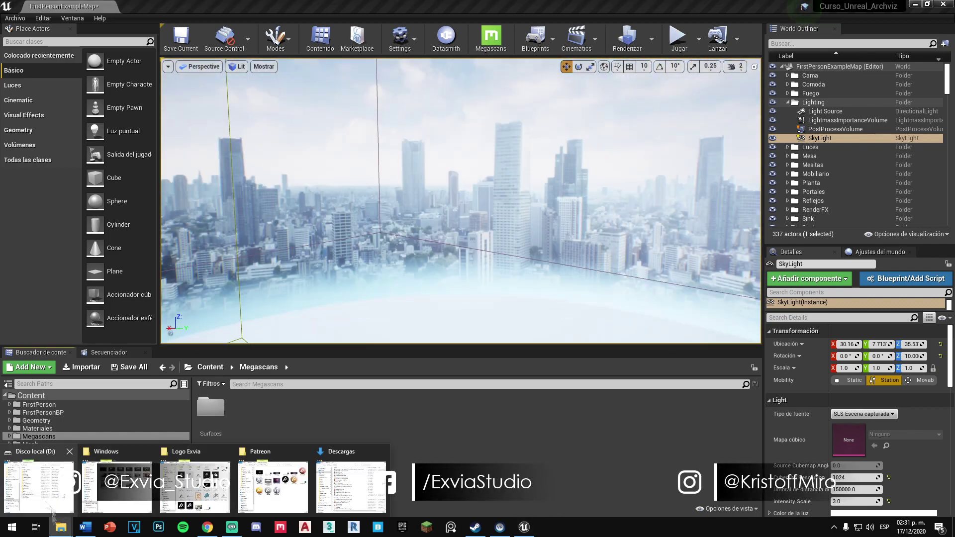
pyautogui.click(116, 485)
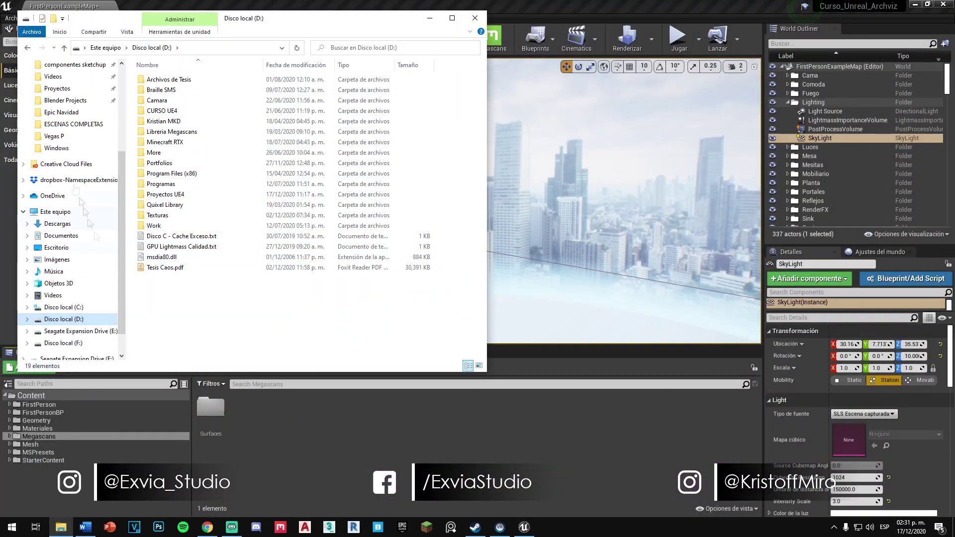
pyautogui.click(52, 64)
pyautogui.doubleClick(277, 90)
pyautogui.doubleClick(159, 111)
pyautogui.doubleClick(335, 90)
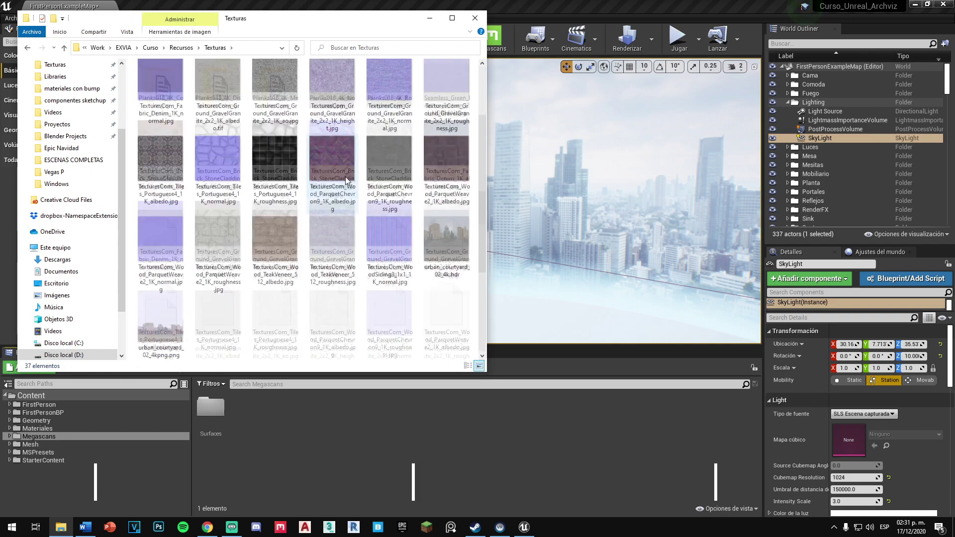
pyautogui.hotkey('alt', 'Left')
pyautogui.doubleClick(277, 89)
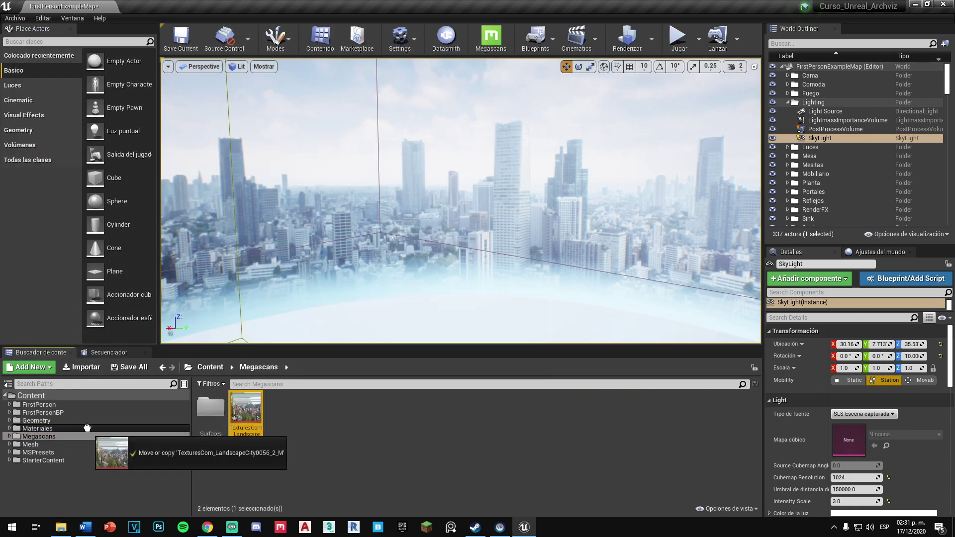
# Step: Import the city landscape PNG into Materiales > Texturas, then briefly check the Steam library
pyautogui.moveTo(332, 458); pyautogui.dragTo(44, 429)
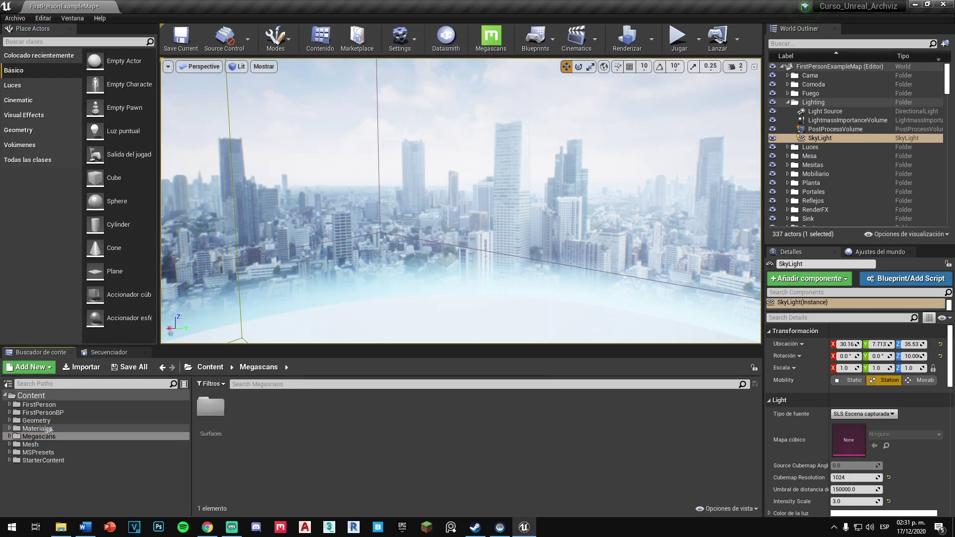
pyautogui.moveTo(559, 415); pyautogui.dragTo(545, 242)
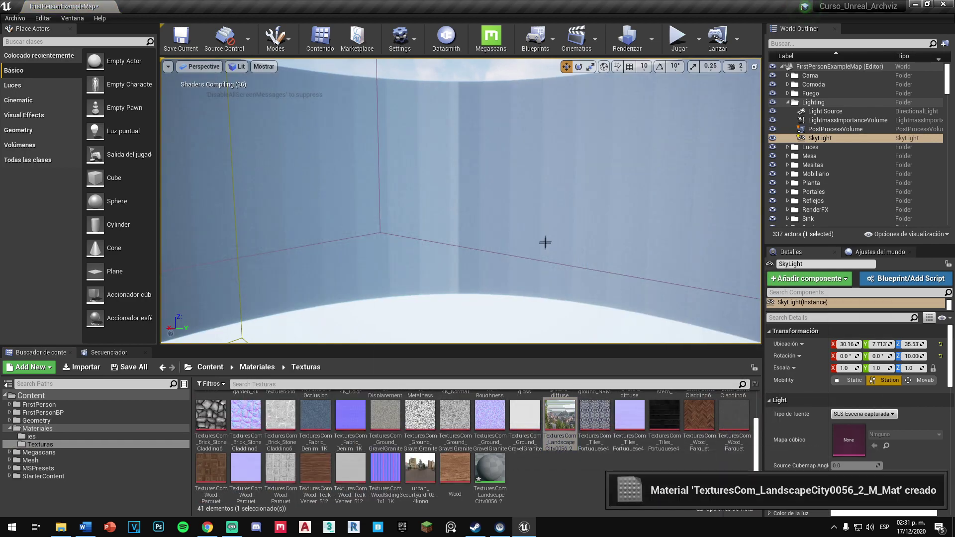
pyautogui.click(476, 531)
pyautogui.click(136, 32)
pyautogui.click(921, 16)
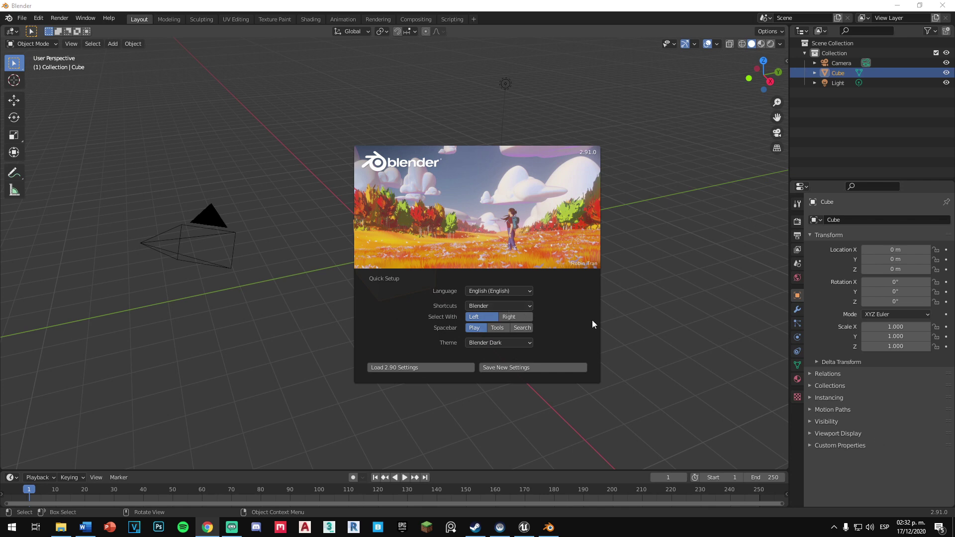
# Step: Clear the default cube, camera and light, and add a cylinder
pyautogui.click(682, 330)
pyautogui.moveTo(682, 330); pyautogui.dragTo(485, 321, button='middle')
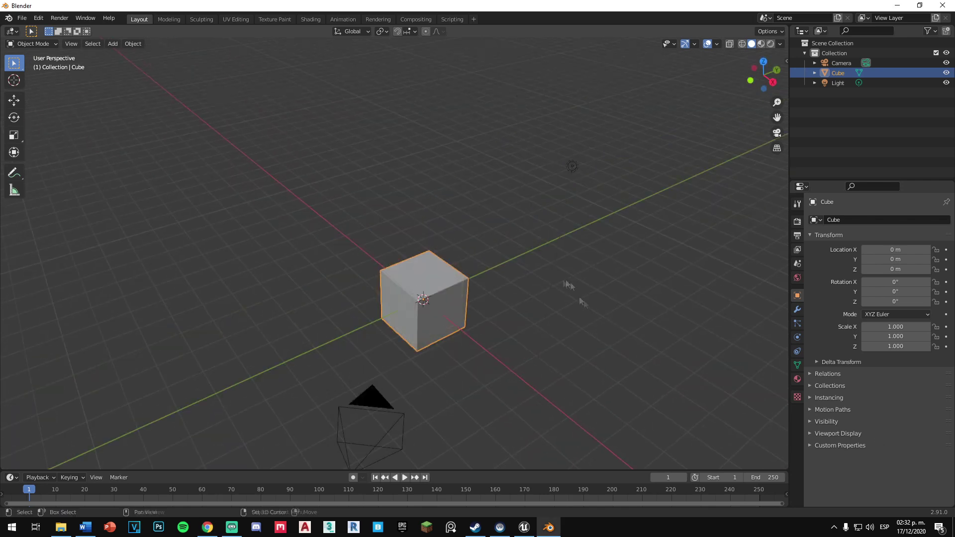
pyautogui.press('Delete')
pyautogui.hotkey('shift', 'a')
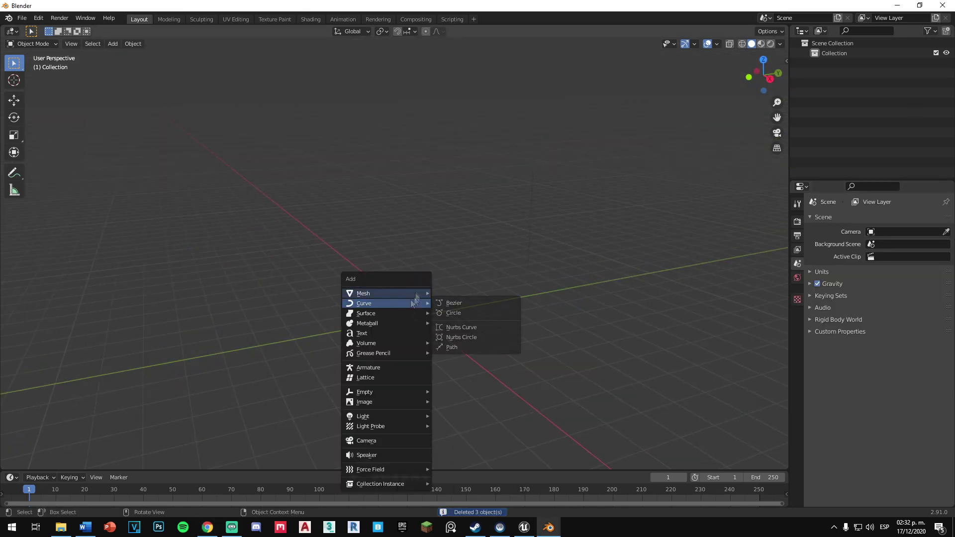
pyautogui.click(541, 347)
# Step: Replace the first cylinder with a fresh one scaled up hugely
pyautogui.press('s')
pyautogui.click(449, 273)
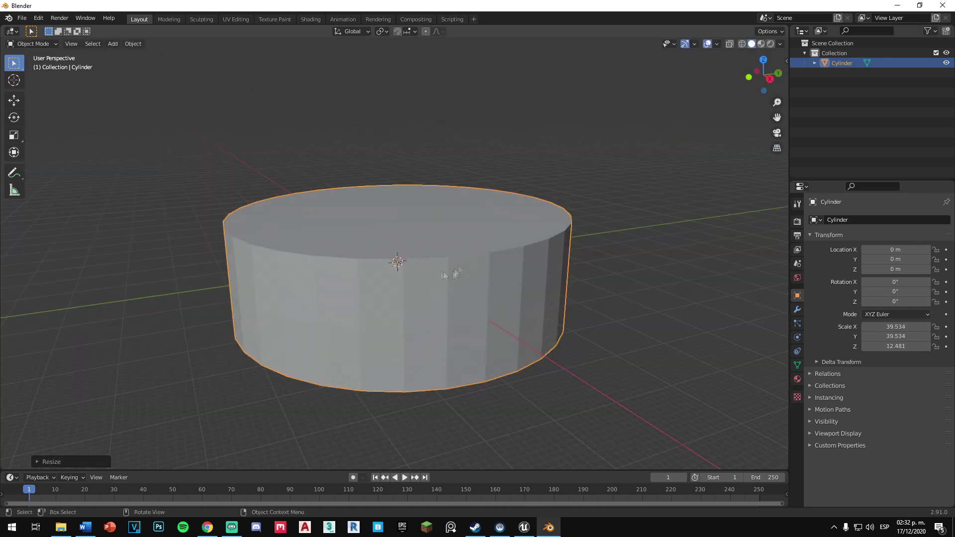
pyautogui.press('Delete')
pyautogui.hotkey('shift', 'a')
pyautogui.moveTo(469, 315)
pyautogui.click(518, 363)
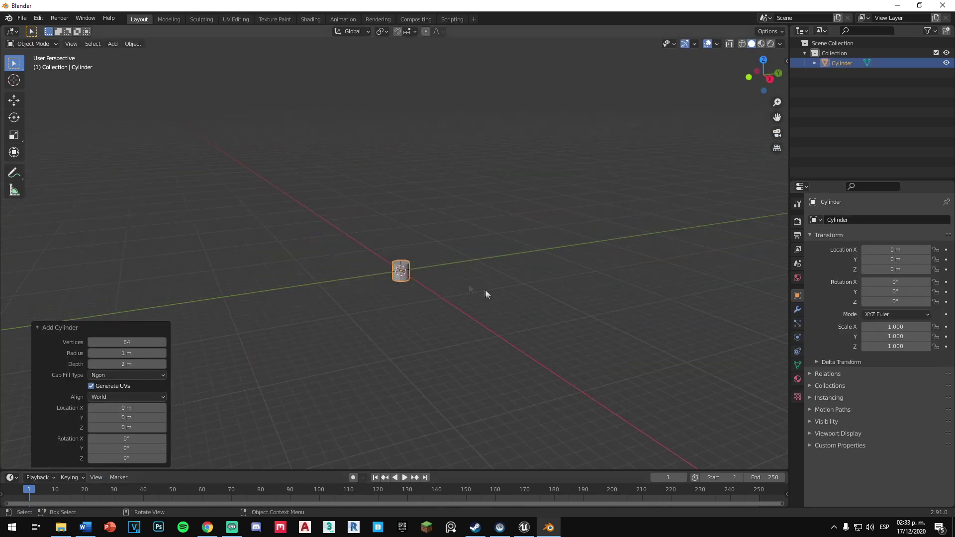
pyautogui.press('s')
pyautogui.click(469, 273)
# Step: Flatten the cylinder along Z, reset its location to the origin, and scale it by 4.161
pyautogui.press('s')
pyautogui.press('z')
pyautogui.click(532, 348)
pyautogui.press('g')
pyautogui.press('z')
pyautogui.press('g')
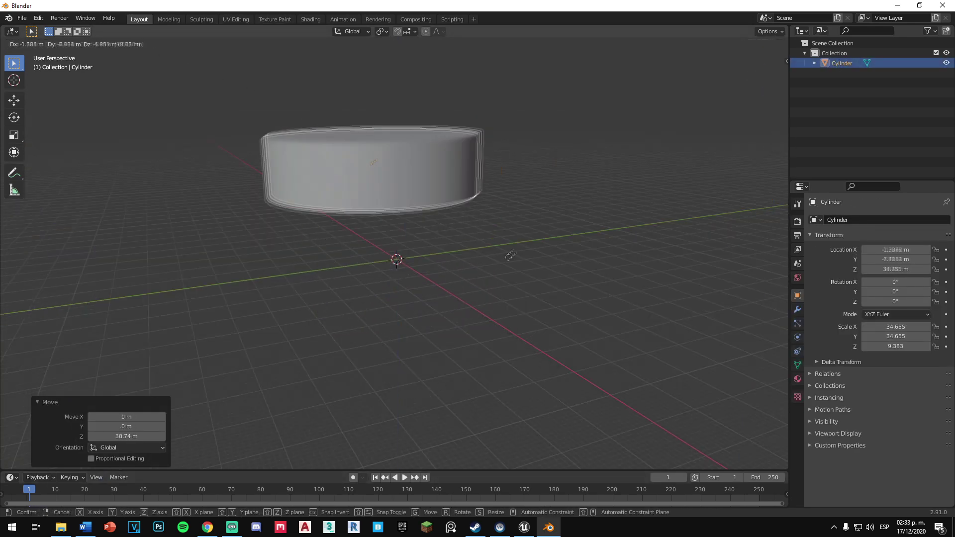
pyautogui.press('Escape')
pyautogui.hotkey('alt', 'g')
pyautogui.press('s')
pyautogui.click(100, 393)
pyautogui.scroll(-5, 394, 252)
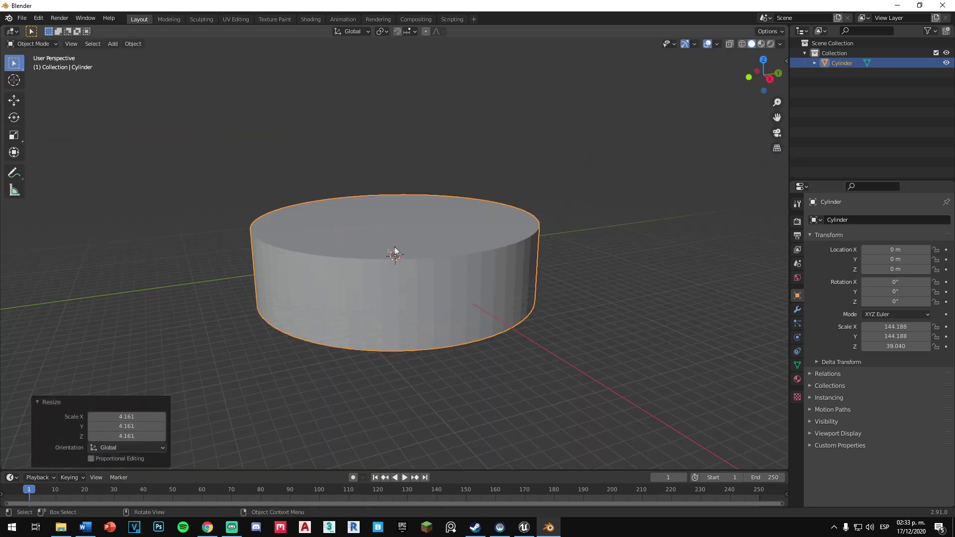
# Step: Delete the cylinder's top and bottom cap faces in Edit Mode
pyautogui.press('Tab')
pyautogui.press('x')
pyautogui.click(420, 249)
pyautogui.press('x')
pyautogui.click(428, 273)
# Step: Show face orientation and flip the ring's normals to face inward
pyautogui.click(716, 43)
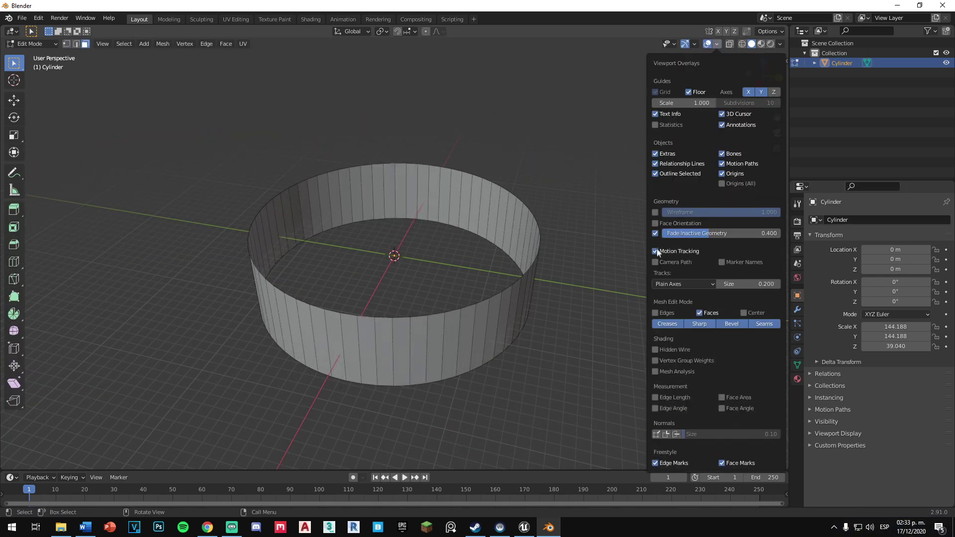
pyautogui.click(654, 224)
pyautogui.hotkey('alt', 'n')
pyautogui.click(604, 201)
pyautogui.press('Tab')
# Step: Hide face orientation, shade the ring smooth, enlarge it, and apply its scale
pyautogui.click(717, 44)
pyautogui.click(655, 224)
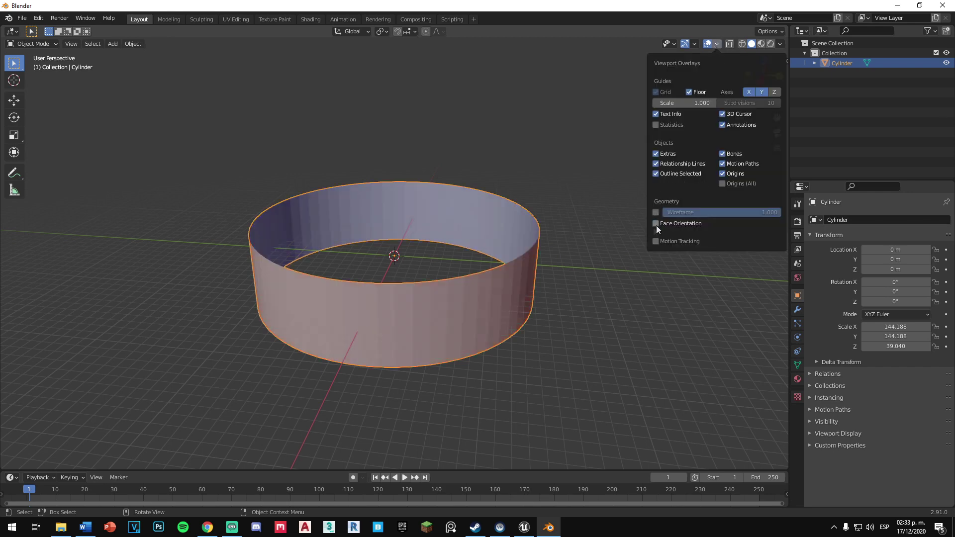
pyautogui.rightClick(518, 207)
pyautogui.click(518, 208)
pyautogui.click(797, 379)
pyautogui.press('s')
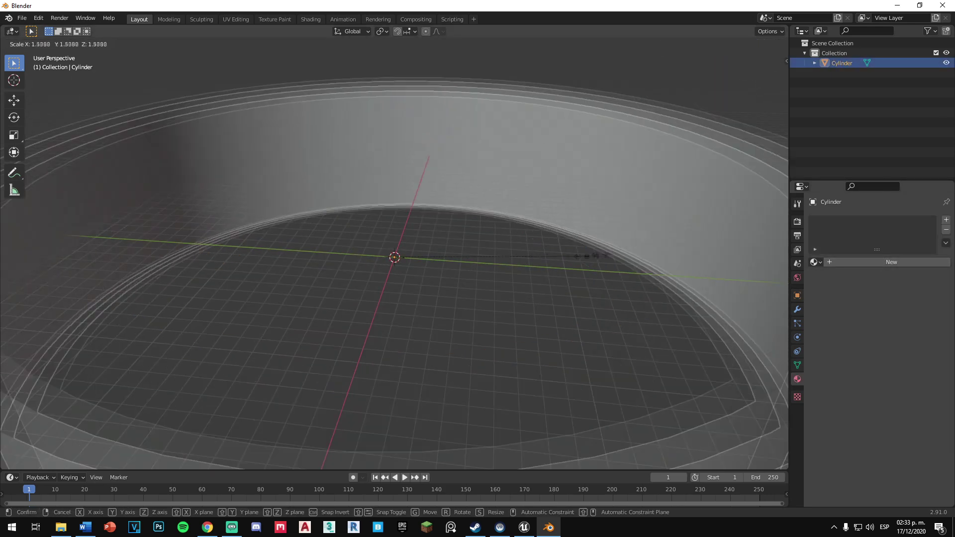
pyautogui.click(592, 256)
pyautogui.hotkey('ctrl', 'a')
pyautogui.click(448, 222)
# Step: Create Material.001 with an Image Texture driving the Base Color
pyautogui.click(891, 262)
pyautogui.scroll(-1, 875, 398)
pyautogui.click(865, 344)
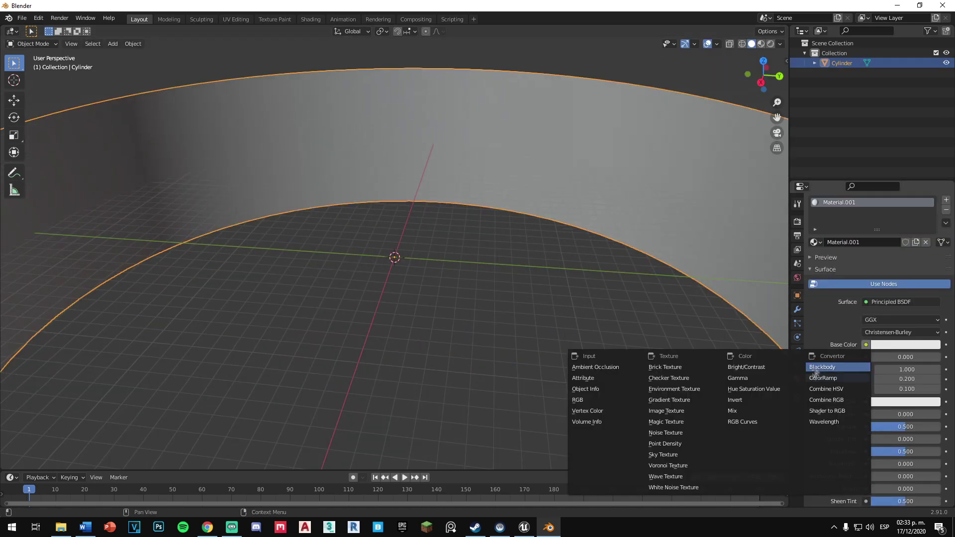
pyautogui.click(666, 410)
pyautogui.click(920, 357)
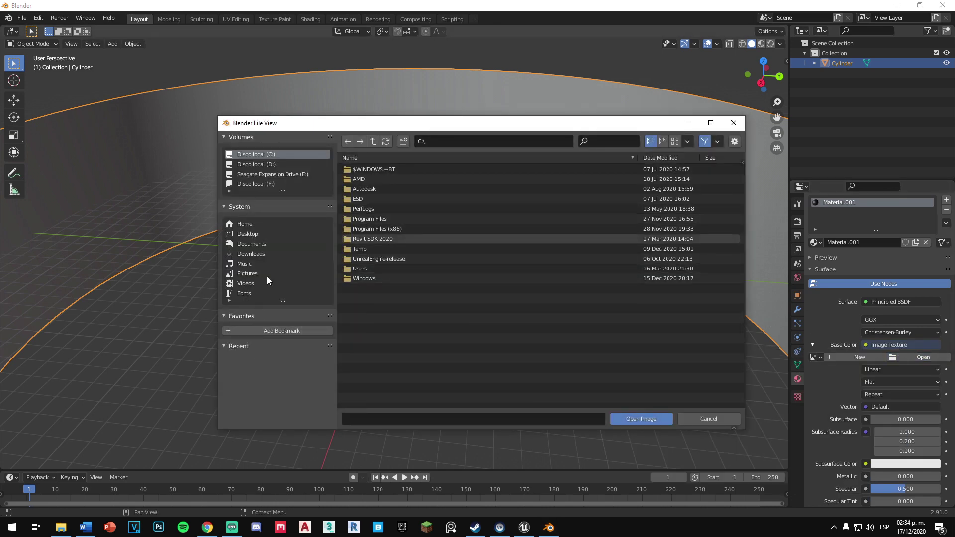
# Step: Load TexturesCom_LandscapeCity0056_2_M.png from D:\Work\EXVIA\Curso\Recursos as the base colour image
pyautogui.click(253, 164)
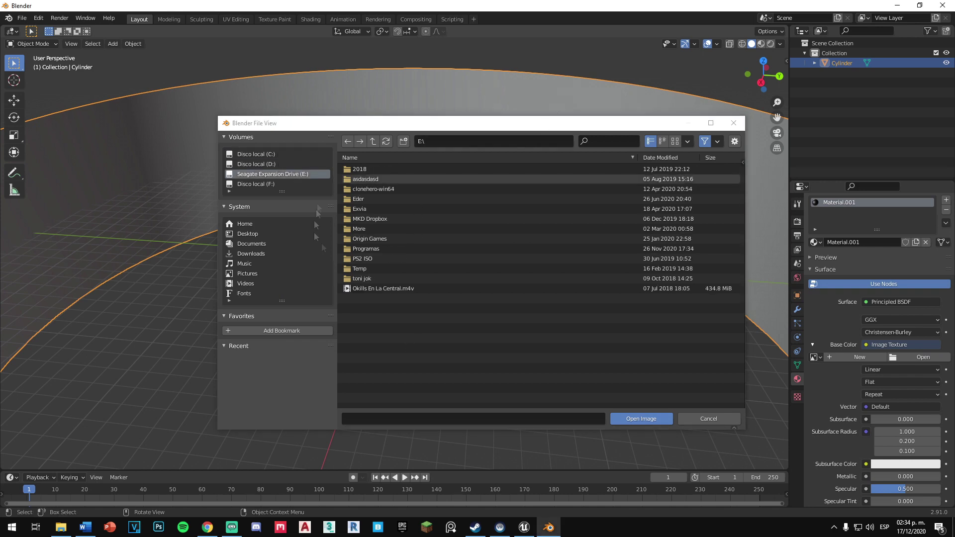
pyautogui.doubleClick(365, 218)
pyautogui.doubleClick(360, 249)
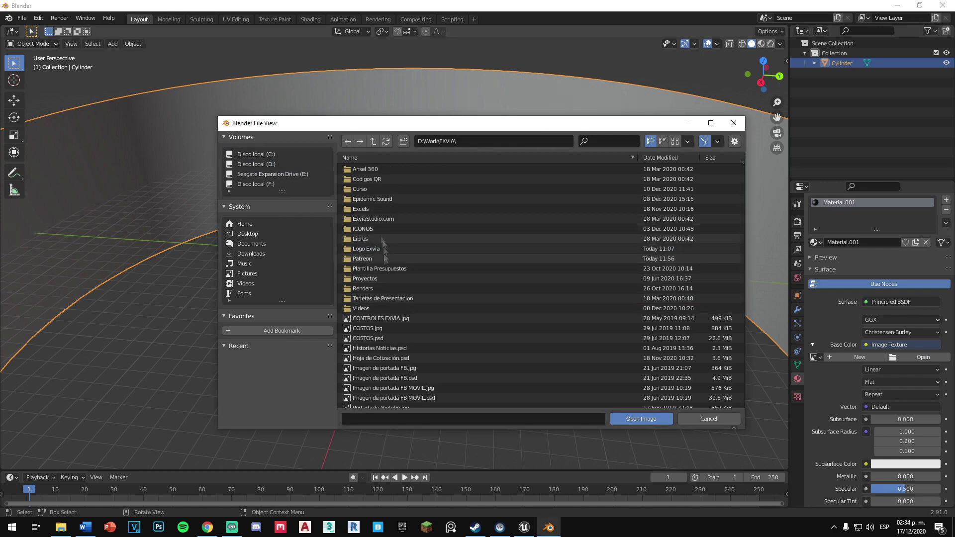
pyautogui.doubleClick(360, 189)
pyautogui.doubleClick(371, 199)
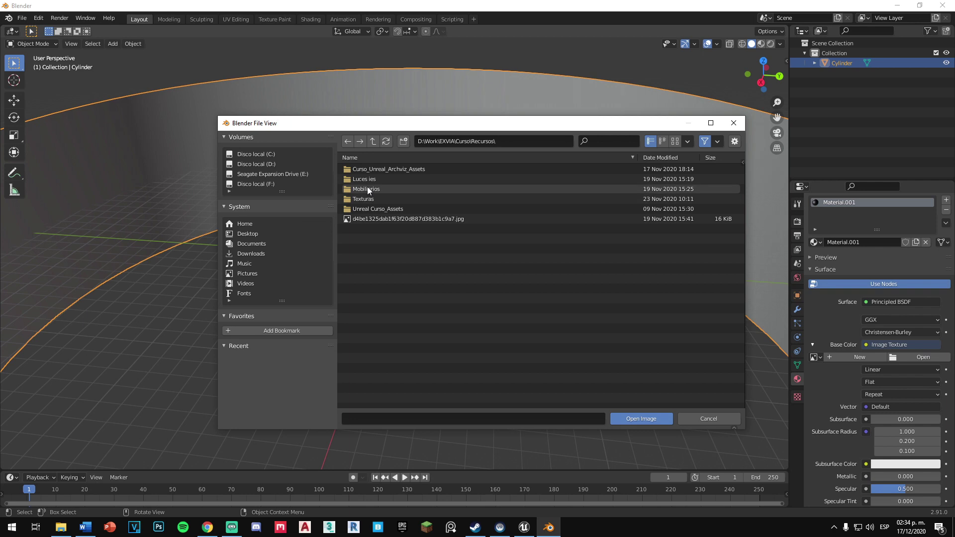
pyautogui.click(380, 192)
pyautogui.doubleClick(380, 192)
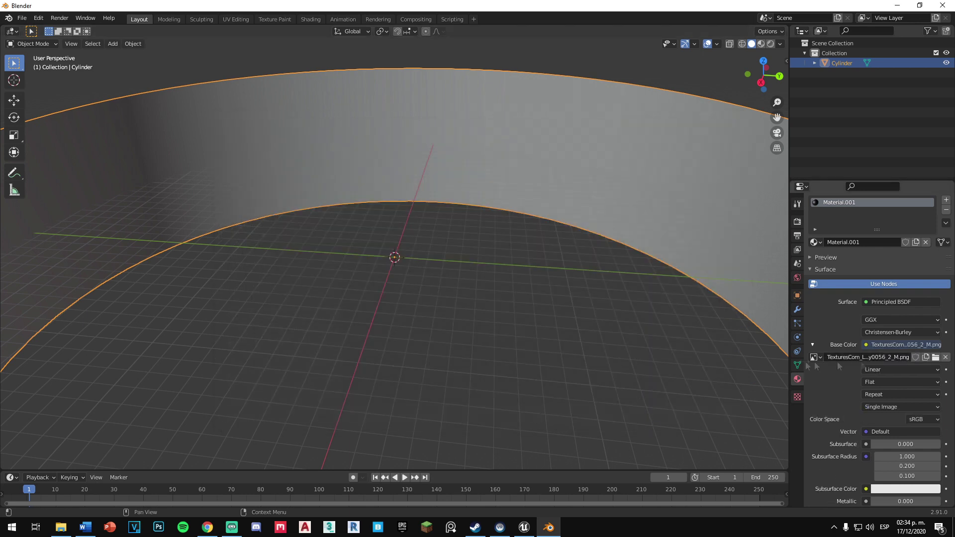
# Step: Preview the material, mark one vertical edge as a seam, and unwrap the ring
pyautogui.click(761, 44)
pyautogui.moveTo(592, 209); pyautogui.dragTo(507, 299, button='middle')
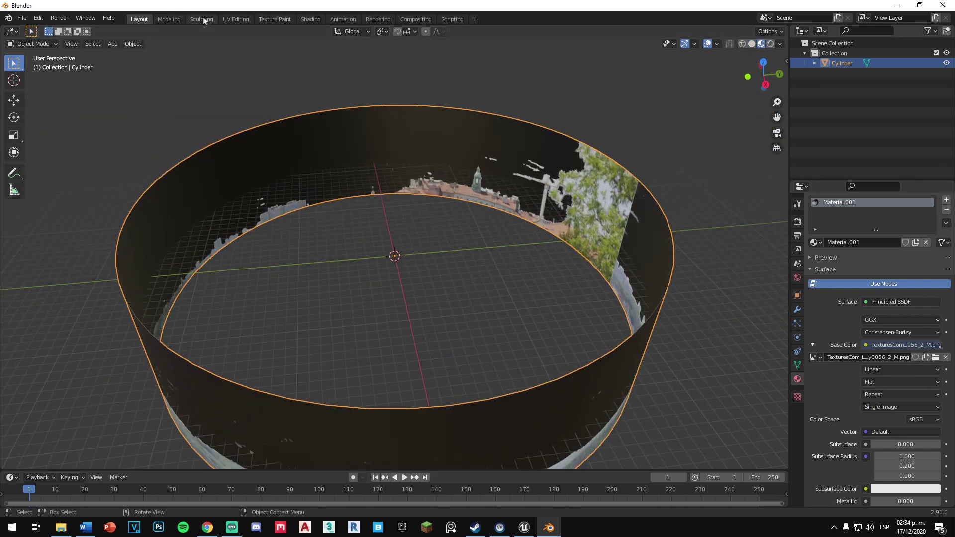
pyautogui.press('Tab')
pyautogui.press('2')
pyautogui.click(389, 176)
pyautogui.hotkey('ctrl', 'e')
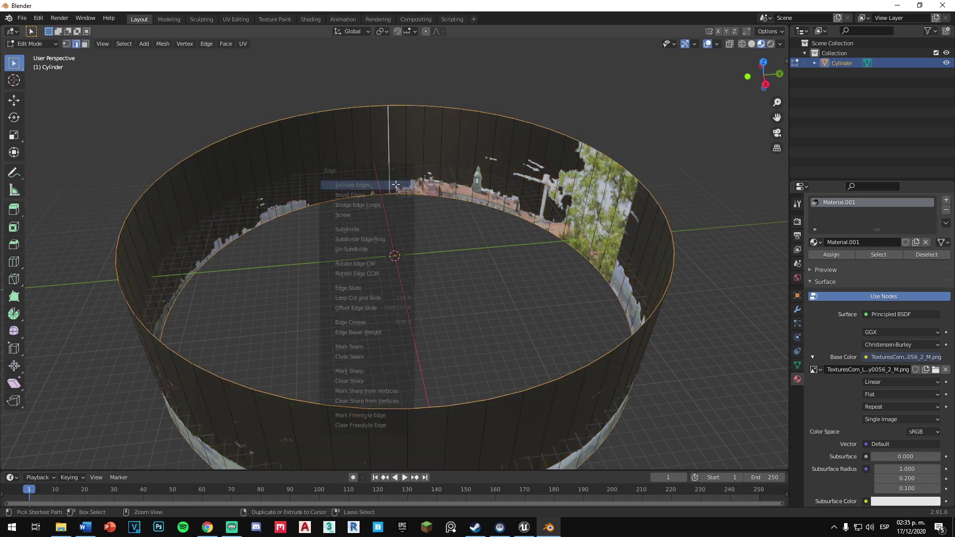
pyautogui.click(378, 347)
pyautogui.press('a')
pyautogui.press('u')
pyautogui.click(499, 271)
# Step: In UV Editing, rotate the UV strip horizontal, stretch it, and align it to the image's left edge
pyautogui.click(274, 20)
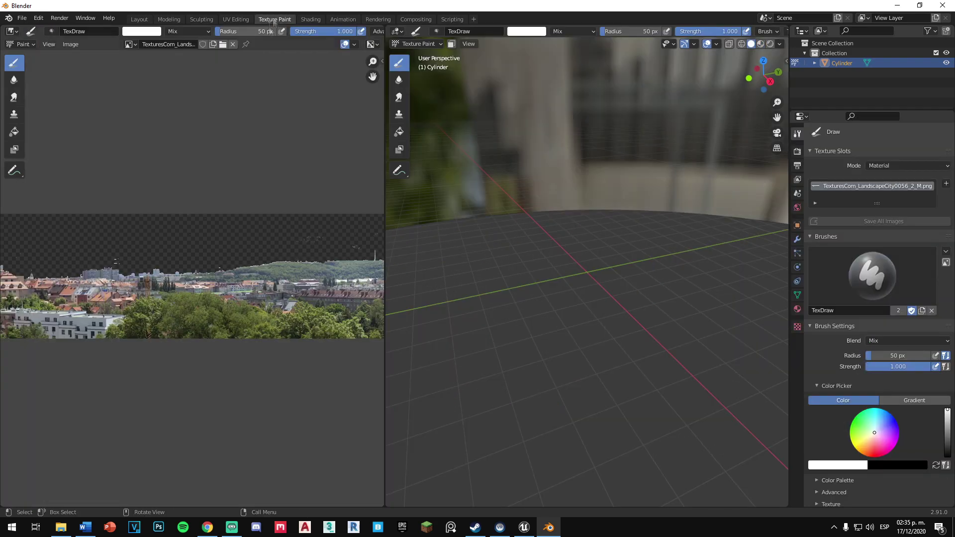
pyautogui.scroll(-5, 258, 256)
pyautogui.click(236, 19)
pyautogui.moveTo(74, 258)
pyautogui.mouseDown()
pyautogui.moveTo(100, 231)
pyautogui.moveTo(35, 308)
pyautogui.mouseUp()
pyautogui.press('r')
pyautogui.click(75, 331)
pyautogui.press('s')
pyautogui.click(300, 421)
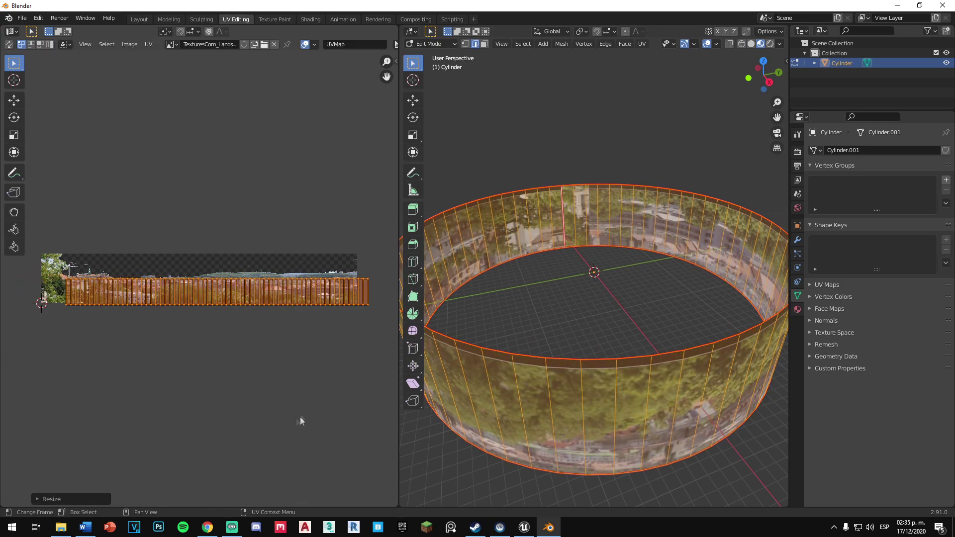
pyautogui.press('g')
pyautogui.click(281, 411)
# Step: Widen the strip along X, shift it vertically, raise its top row, and rotate it 180°
pyautogui.press('s')
pyautogui.press('x')
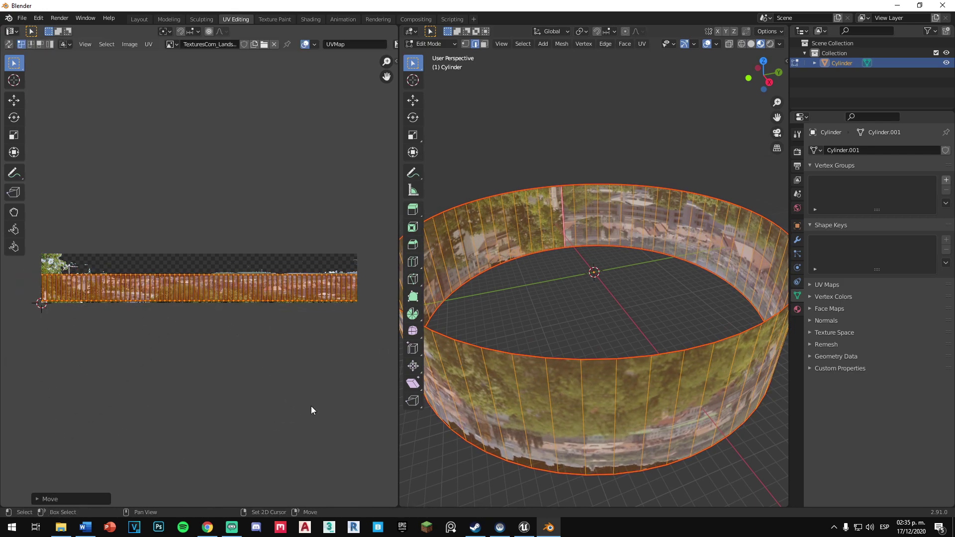
pyautogui.press('y')
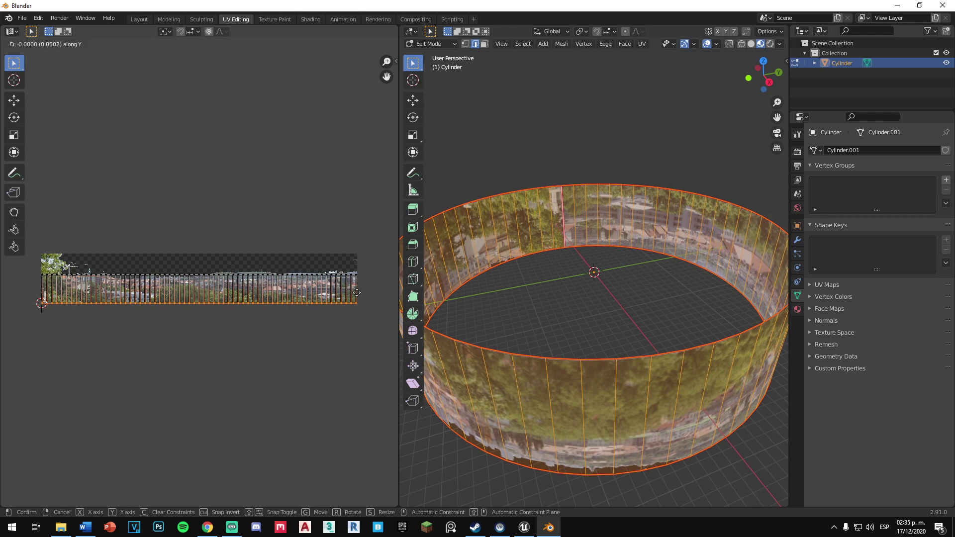
pyautogui.click(356, 292)
pyautogui.press('b')
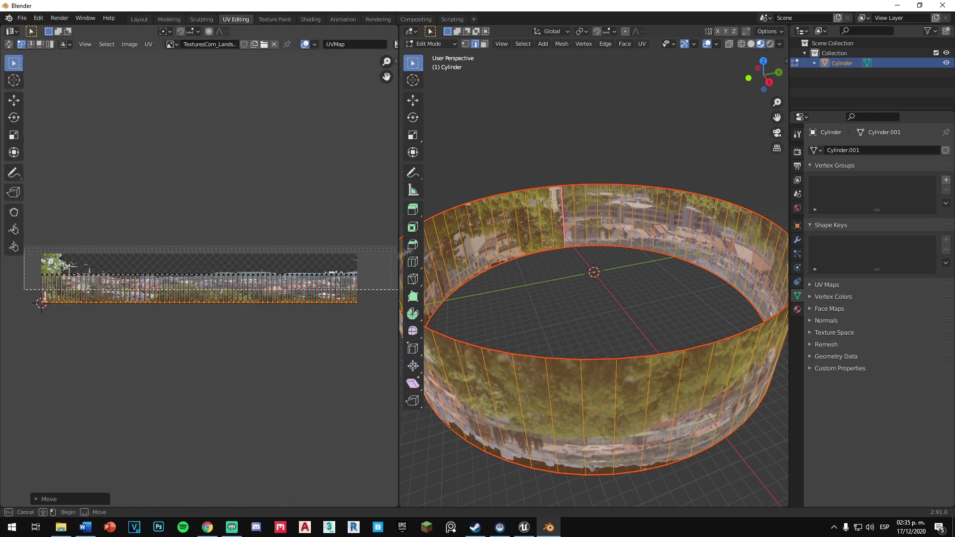
pyautogui.moveTo(24, 248); pyautogui.dragTo(397, 289)
pyautogui.press('g')
pyautogui.press('y')
pyautogui.click(362, 245)
pyautogui.write('ar180')
pyautogui.press('Return')
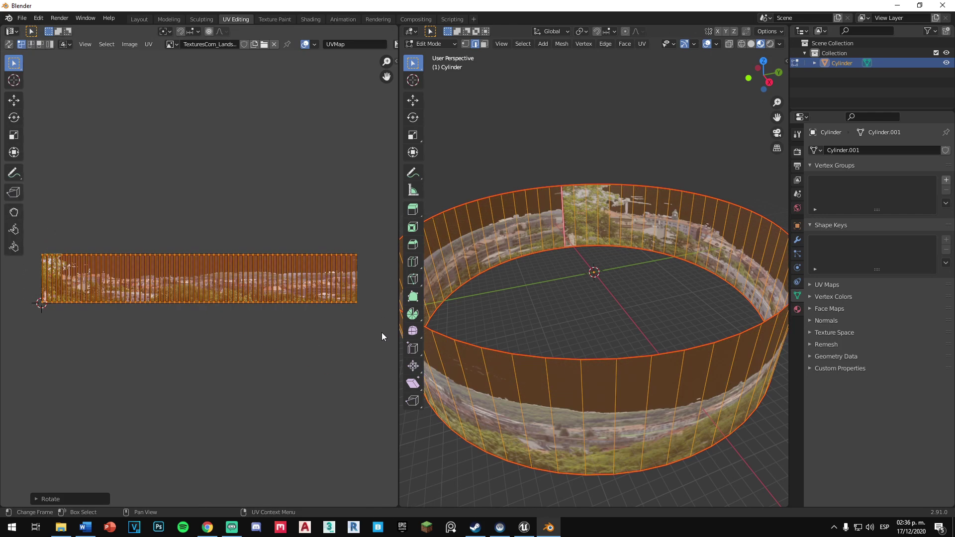
# Step: Stretch the UV strip horizontally and reposition it while checking the textured wall
pyautogui.press('s')
pyautogui.press('x')
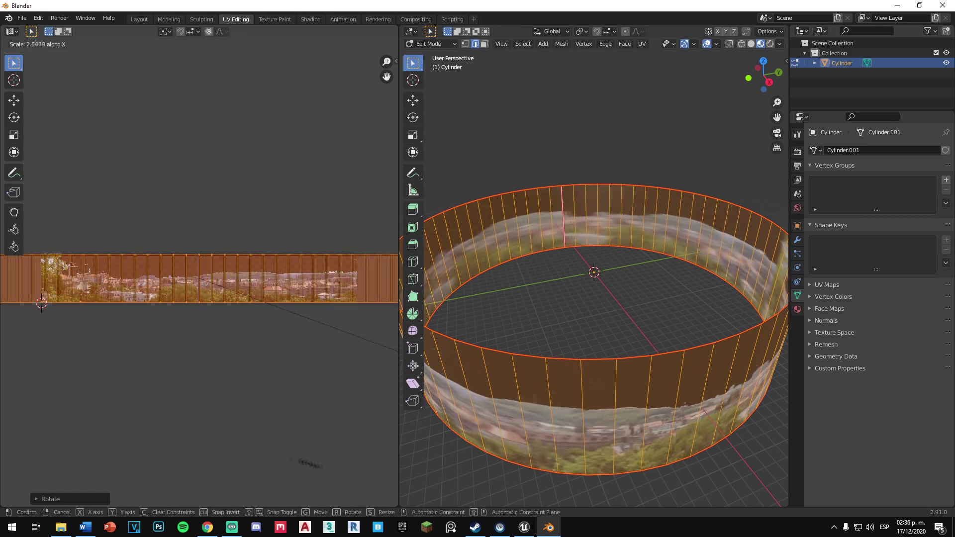
pyautogui.click(315, 484)
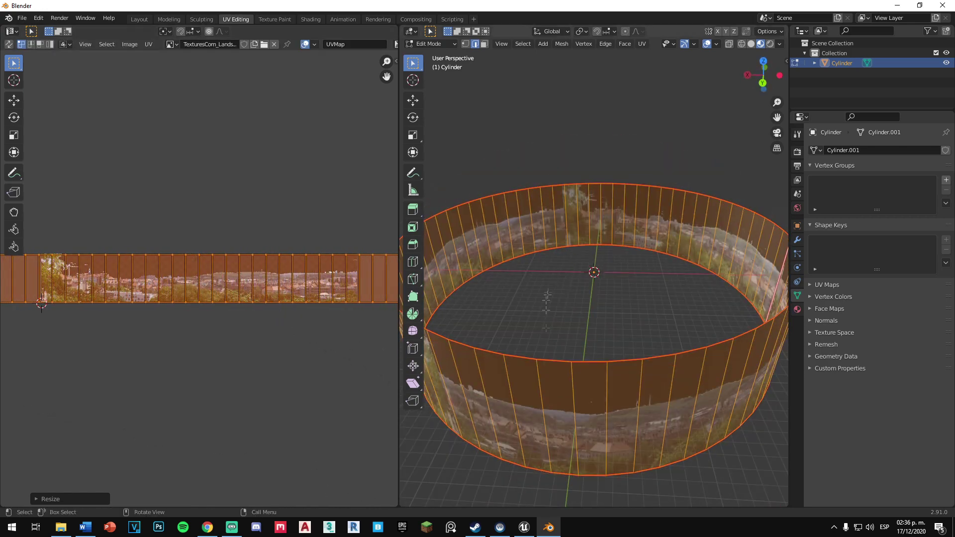
pyautogui.moveTo(497, 348); pyautogui.dragTo(593, 271, button='middle')
pyautogui.click(826, 284)
pyautogui.moveTo(688, 298); pyautogui.dragTo(646, 279, button='middle')
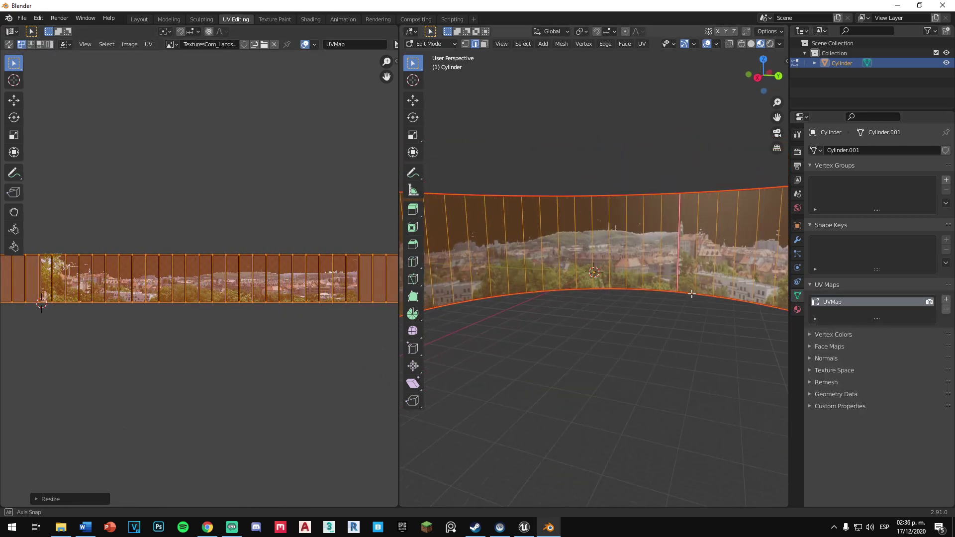
pyautogui.press('g')
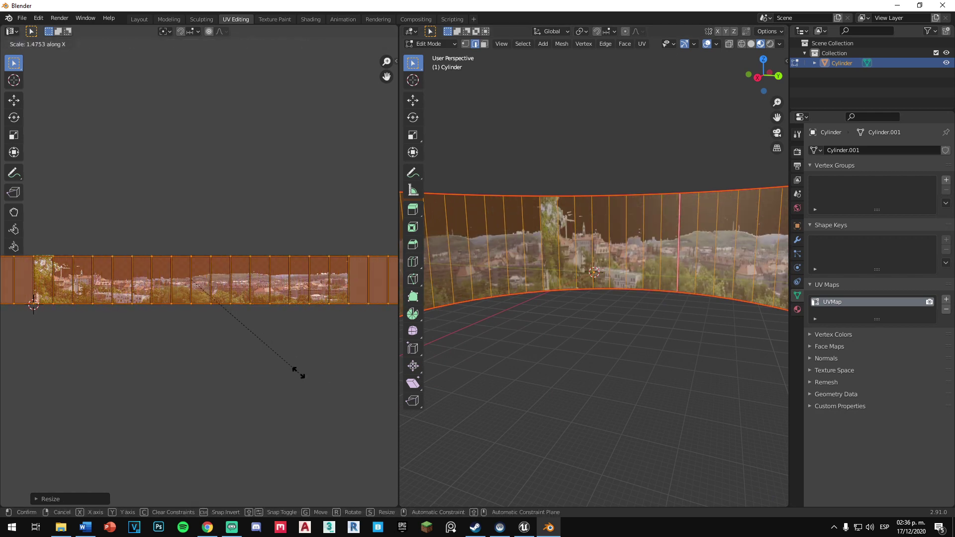
pyautogui.click(298, 373)
# Step: Shift the UV strip right, rescale it again, and leave Edit Mode
pyautogui.click(577, 365)
pyautogui.moveTo(557, 358)
pyautogui.mouseDown(button='middle')
pyautogui.moveTo(701, 366)
pyautogui.moveTo(716, 384)
pyautogui.mouseUp(button='middle')
pyautogui.press('a')
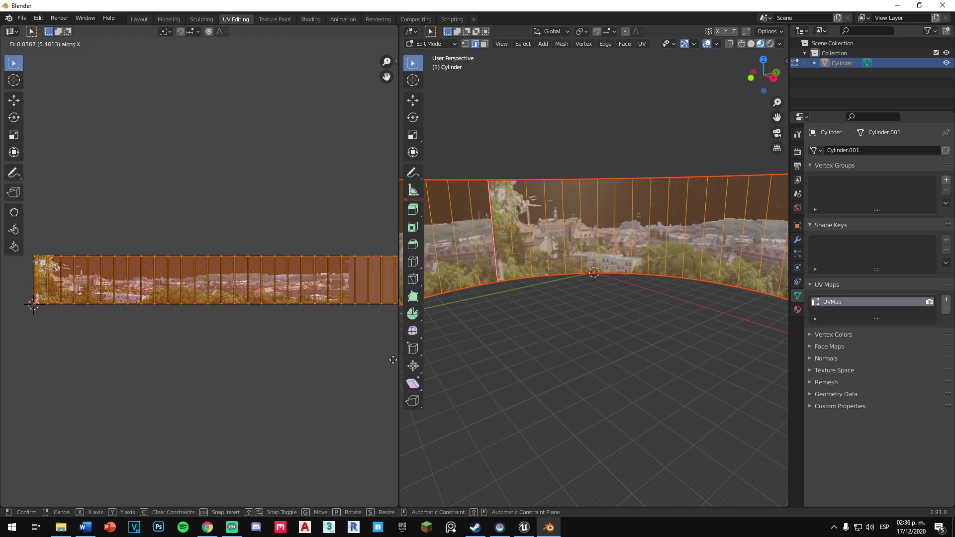
pyautogui.click(154, 298)
pyautogui.press('s')
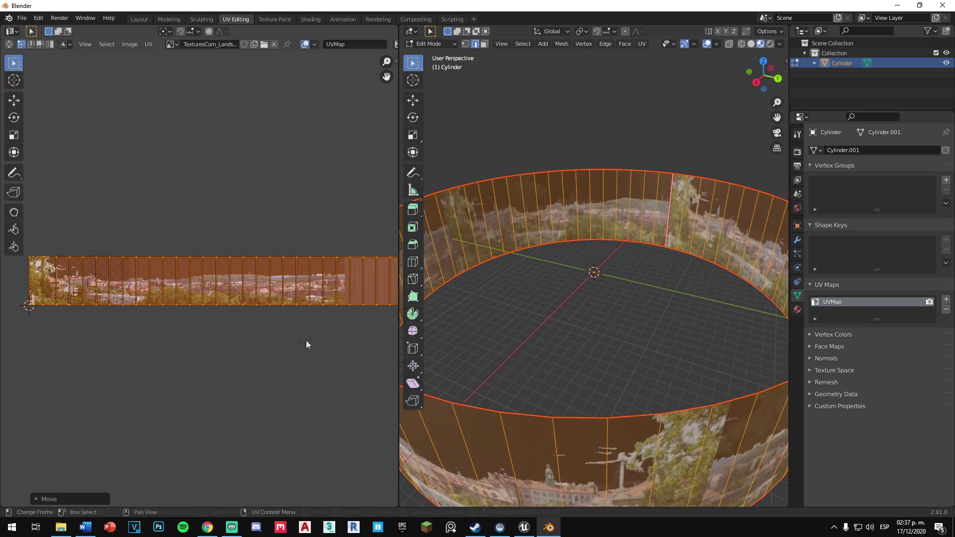
pyautogui.click(305, 343)
pyautogui.hotkey('alt', 'a')
pyautogui.press('Tab')
# Step: Export the textured ring as BackgroundHorizon.fbx into the Curso\Recursos folder
pyautogui.click(139, 19)
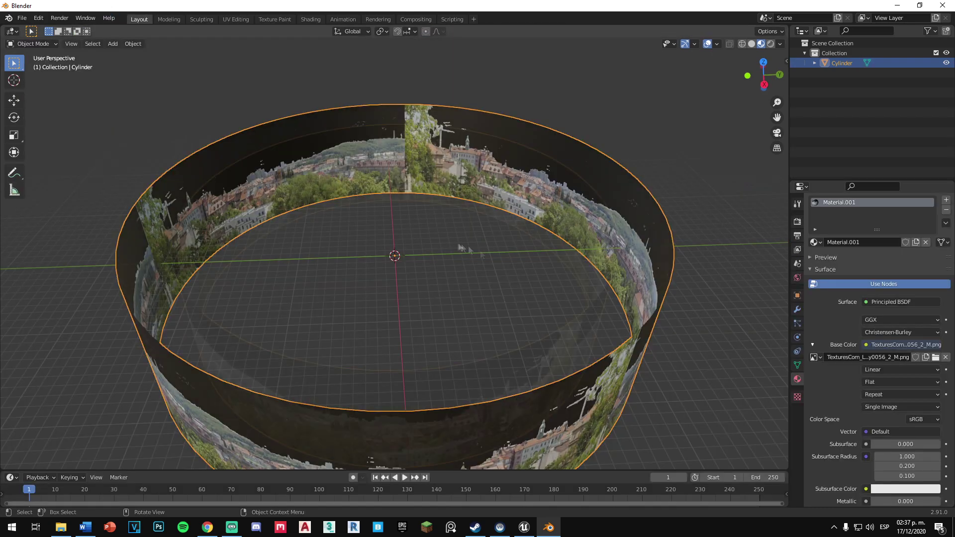
pyautogui.moveTo(448, 252); pyautogui.dragTo(485, 252, button='middle')
pyautogui.click(21, 18)
pyautogui.moveTo(75, 131)
pyautogui.click(149, 201)
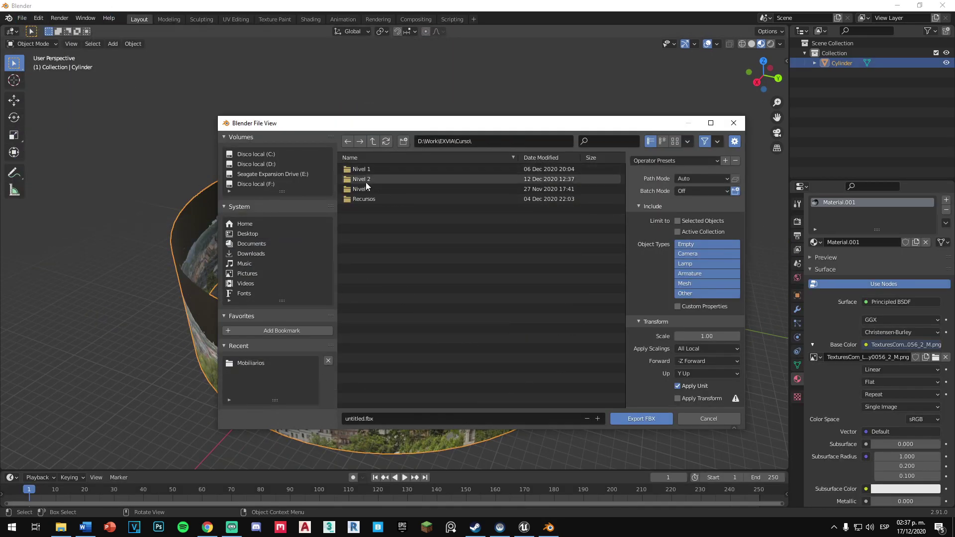
pyautogui.press('BackSpace')
pyautogui.doubleClick(373, 193)
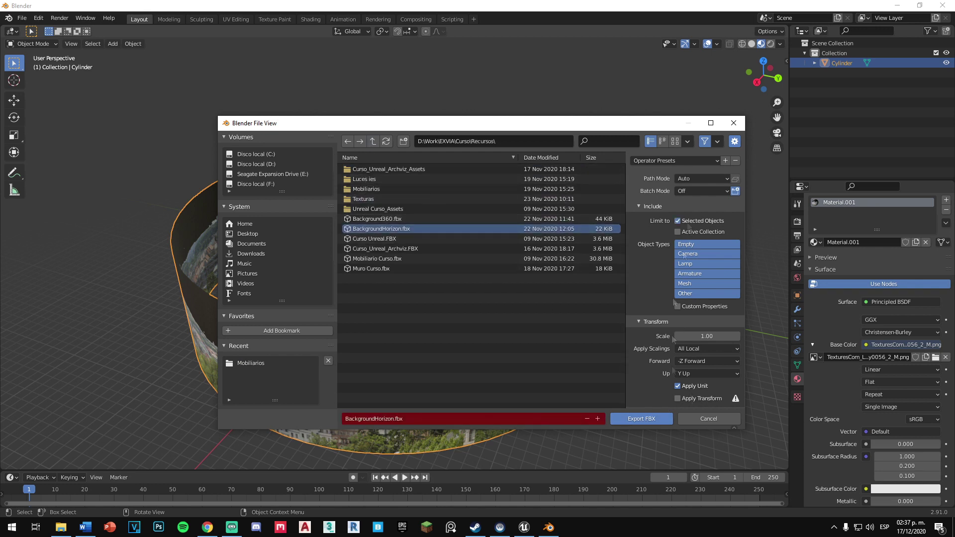
pyautogui.click(641, 419)
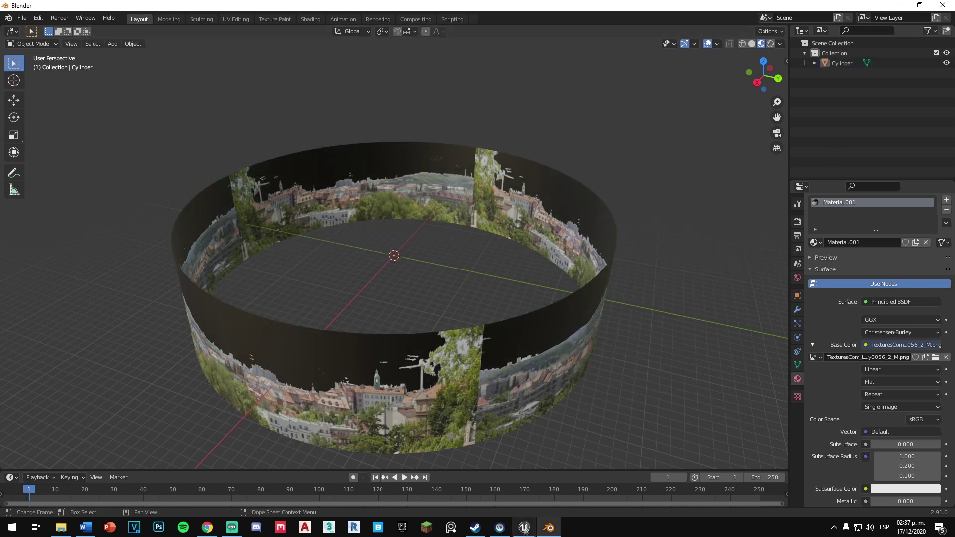
pyautogui.hotkey('alt', 'Tab')
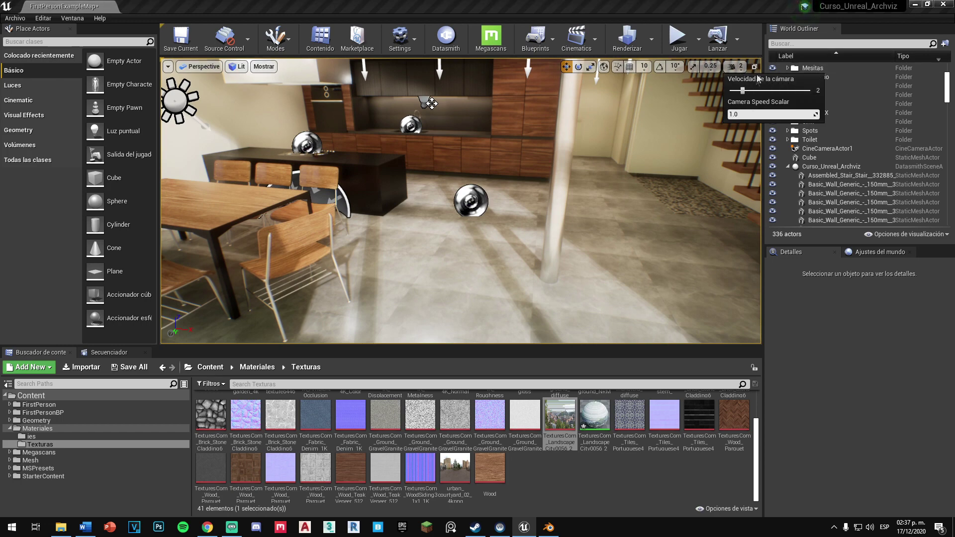
# Step: Raise the viewport camera speed and open the Geometry folder in the Content Browser
pyautogui.moveTo(430, 103); pyautogui.dragTo(588, 216, button='right')
pyautogui.click(30, 460)
pyautogui.doubleClick(210, 408)
pyautogui.click(30, 460)
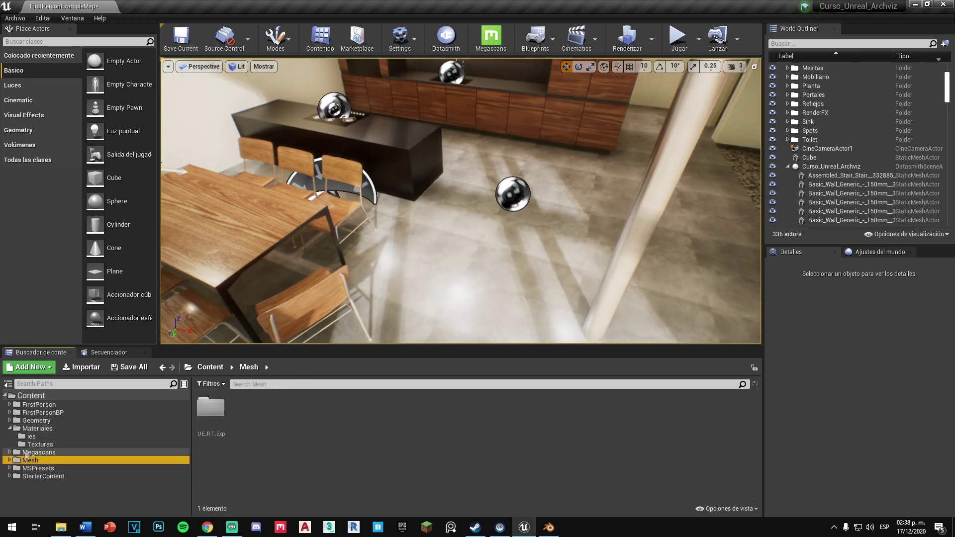
pyautogui.click(37, 428)
# Step: Import BackgroundHorizon2.fbx from the Curso > Recursos folder with default settings
pyautogui.click(37, 420)
pyautogui.click(81, 367)
pyautogui.scroll(5, 65, 189)
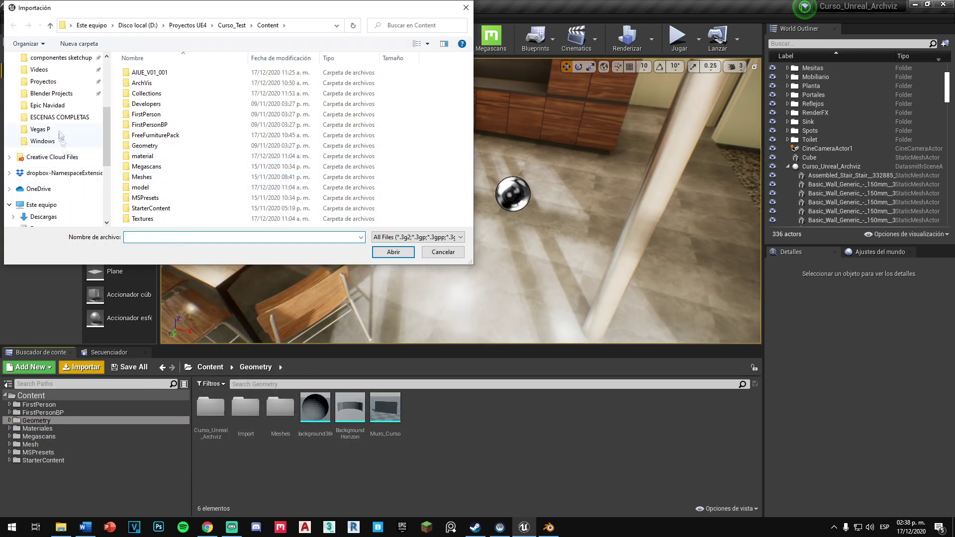
pyautogui.click(64, 93)
pyautogui.doubleClick(139, 93)
pyautogui.doubleClick(144, 83)
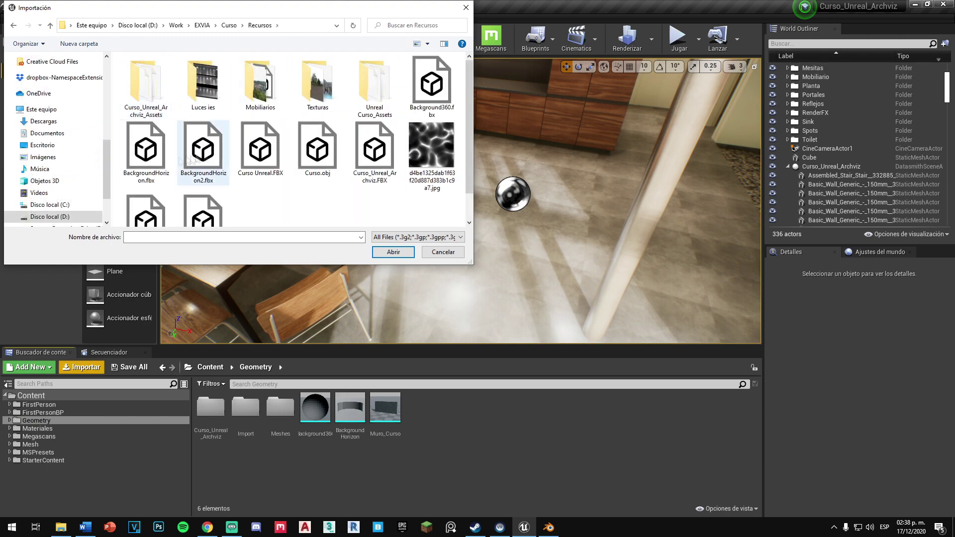
pyautogui.doubleClick(147, 152)
pyautogui.click(470, 448)
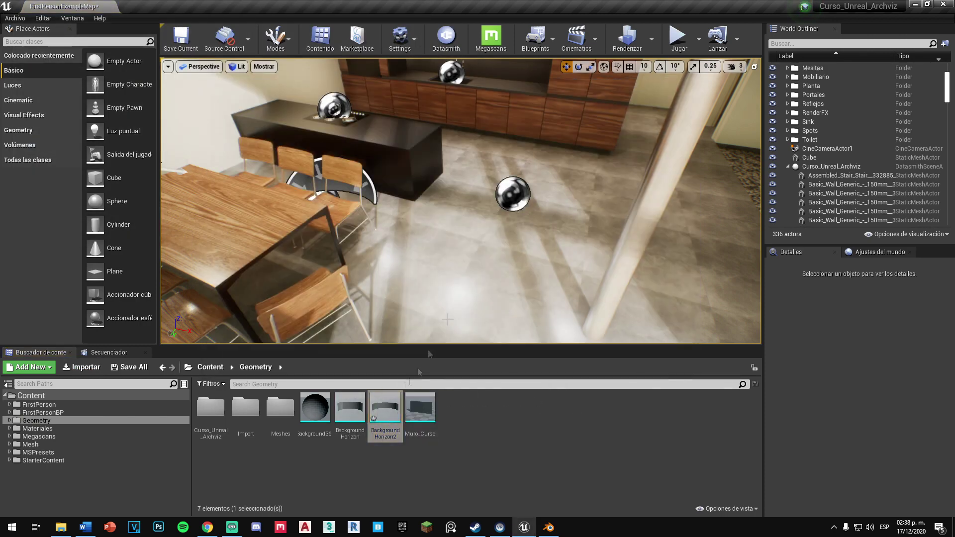
# Step: Place BackgroundHorizon2 in the level and browse to Materiales > Texturas
pyautogui.moveTo(386, 408); pyautogui.dragTo(447, 199)
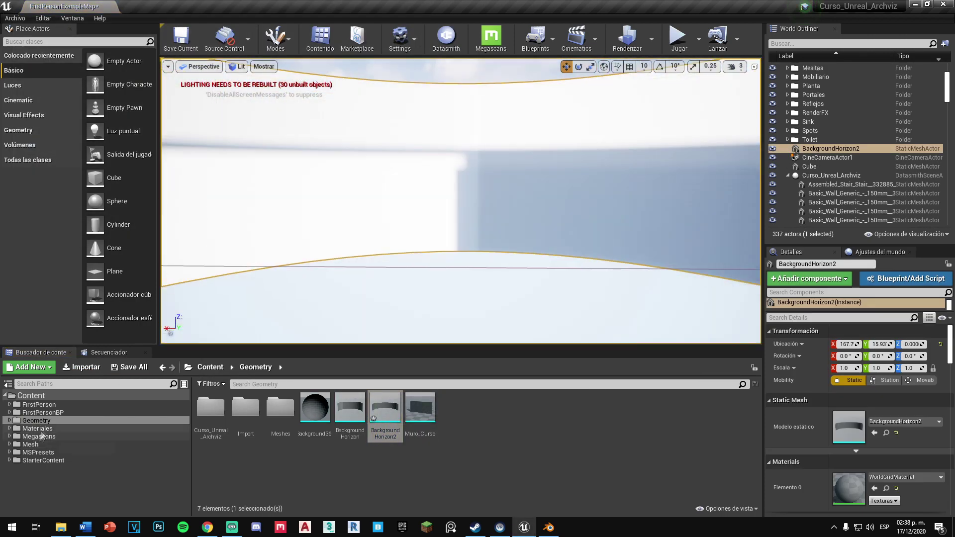
pyautogui.click(37, 428)
pyautogui.doubleClick(246, 408)
# Step: Apply the landscape city material to BackgroundHorizon2, with its alpha driving a Masked opacity mask
pyautogui.click(38, 428)
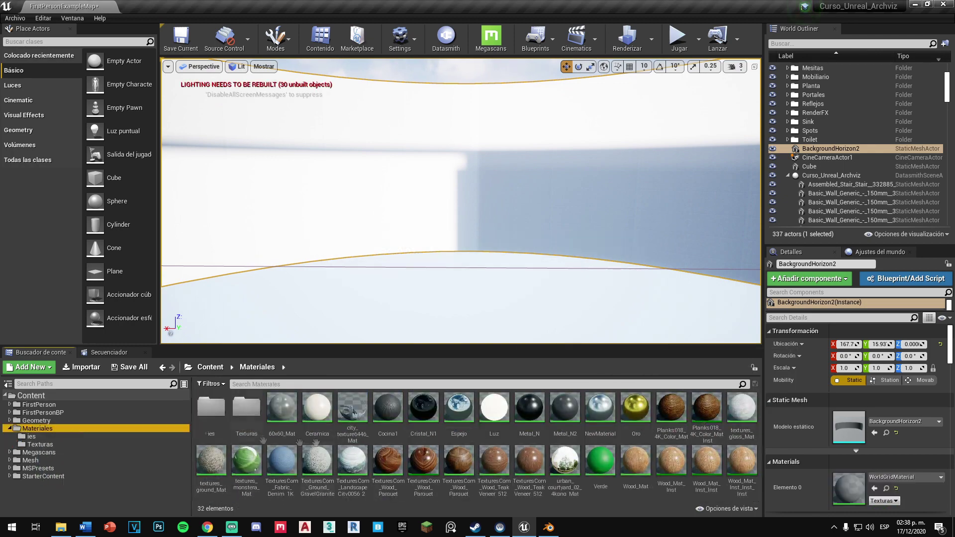
pyautogui.moveTo(352, 462); pyautogui.dragTo(448, 199)
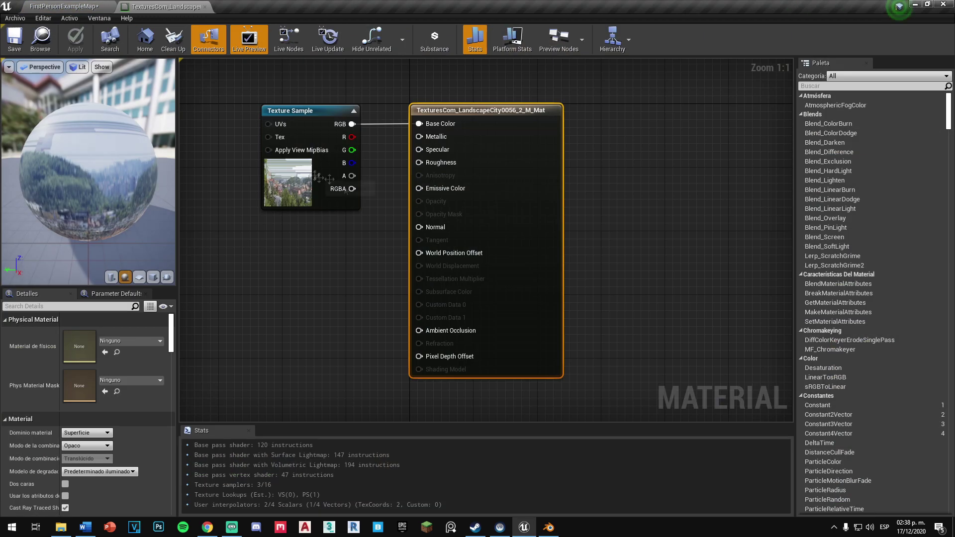
pyautogui.moveTo(423, 206); pyautogui.dragTo(423, 213)
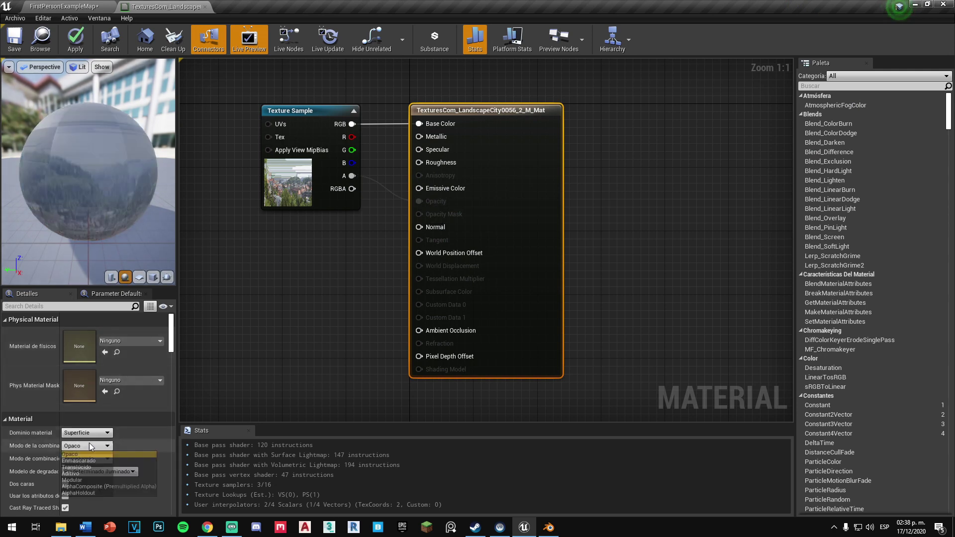
pyautogui.click(317, 186)
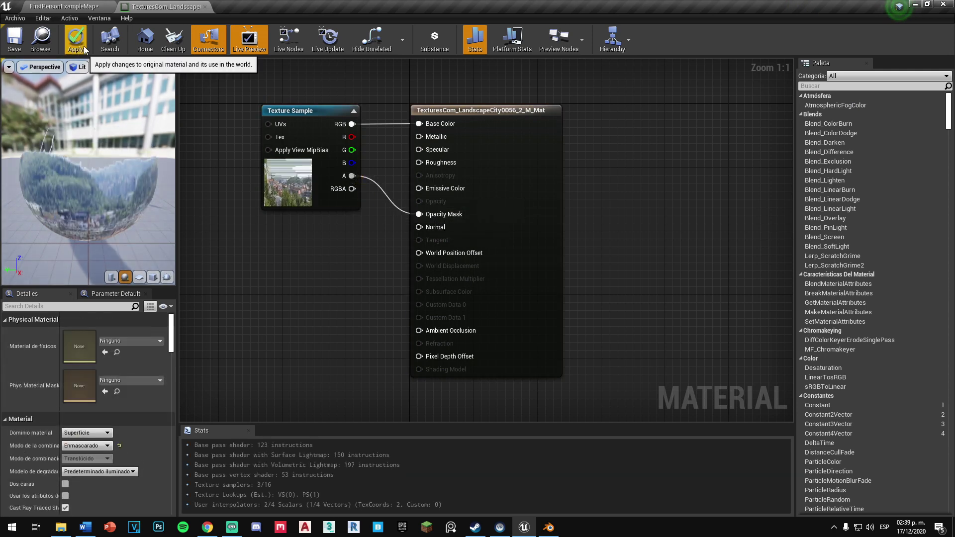
# Step: Multiply the texture colour by a 0.3 constant into Emissive Color and apply the material
pyautogui.click(422, 259)
pyautogui.click(342, 295)
pyautogui.moveTo(359, 313)
pyautogui.mouseDown()
pyautogui.moveTo(398, 309)
pyautogui.moveTo(426, 290)
pyautogui.mouseUp()
pyautogui.moveTo(368, 131)
pyautogui.mouseDown()
pyautogui.moveTo(426, 277)
pyautogui.moveTo(524, 195)
pyautogui.mouseUp()
pyautogui.click(76, 333)
pyautogui.write('.3')
pyautogui.click(75, 38)
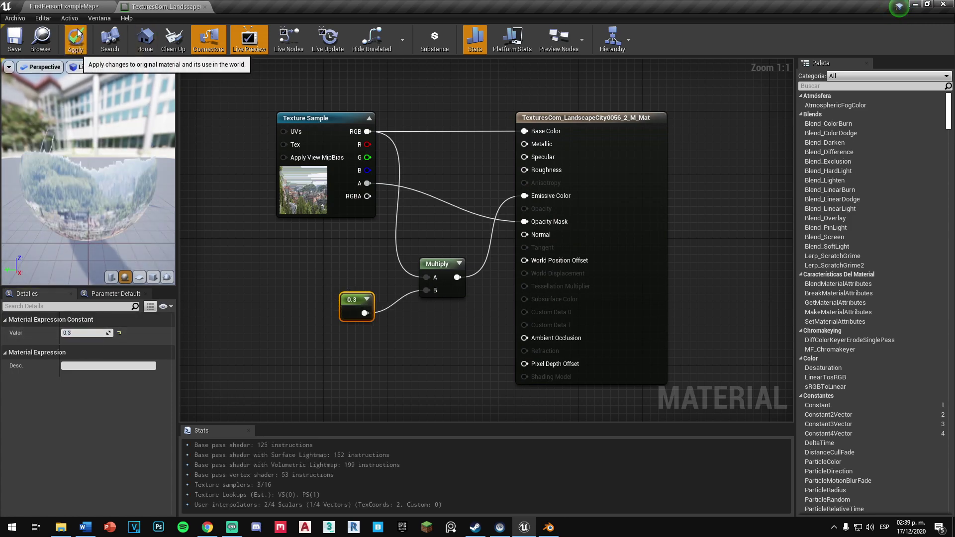
pyautogui.click(205, 7)
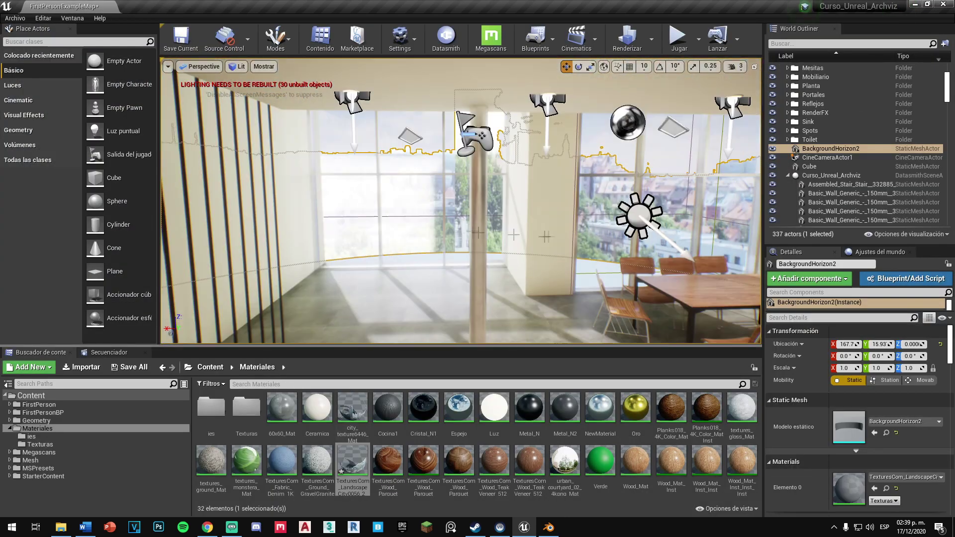
# Step: Rotate BackgroundHorizon2 around its vertical axis so the city lines up behind the windows
pyautogui.press('e')
pyautogui.moveTo(510, 272)
pyautogui.mouseDown()
pyautogui.moveTo(477, 286)
pyautogui.moveTo(498, 299)
pyautogui.mouseUp()
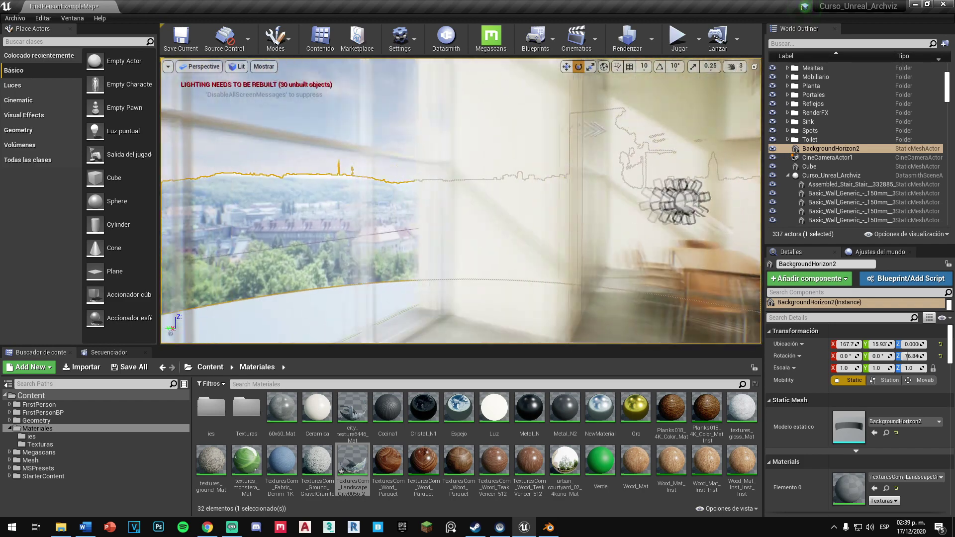
pyautogui.moveTo(461, 199); pyautogui.dragTo(477, 209, button='right')
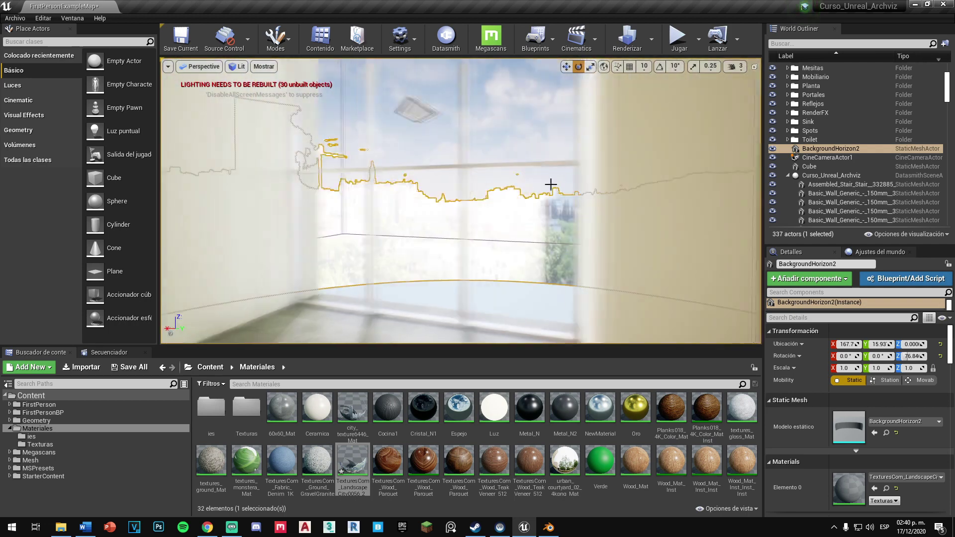
pyautogui.moveTo(537, 196)
pyautogui.mouseDown(button='right')
pyautogui.moveTo(477, 209)
pyautogui.moveTo(477, 199)
pyautogui.mouseUp(button='right')
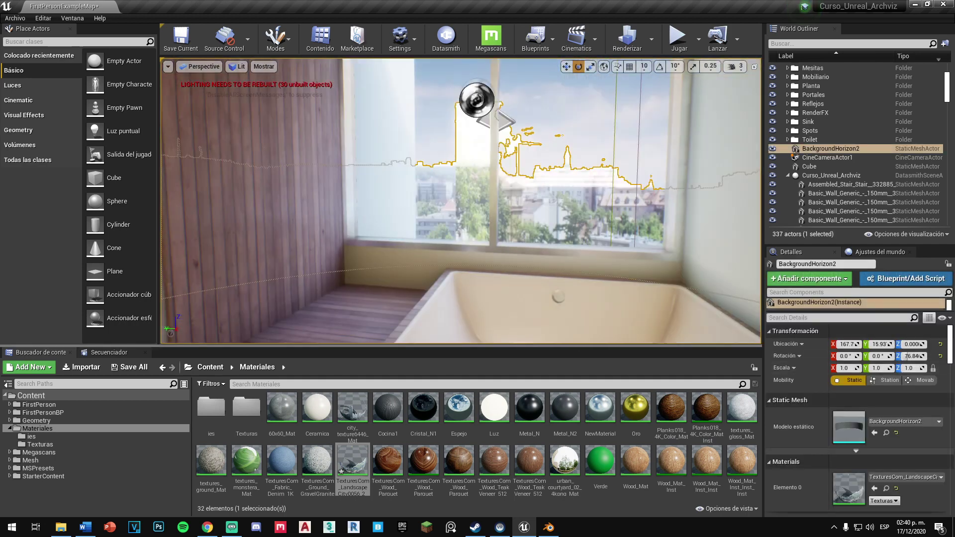
# Step: Turn off Cast Shadow for the horizon backdrop and check the view through the windows
pyautogui.scroll(-5, 788, 427)
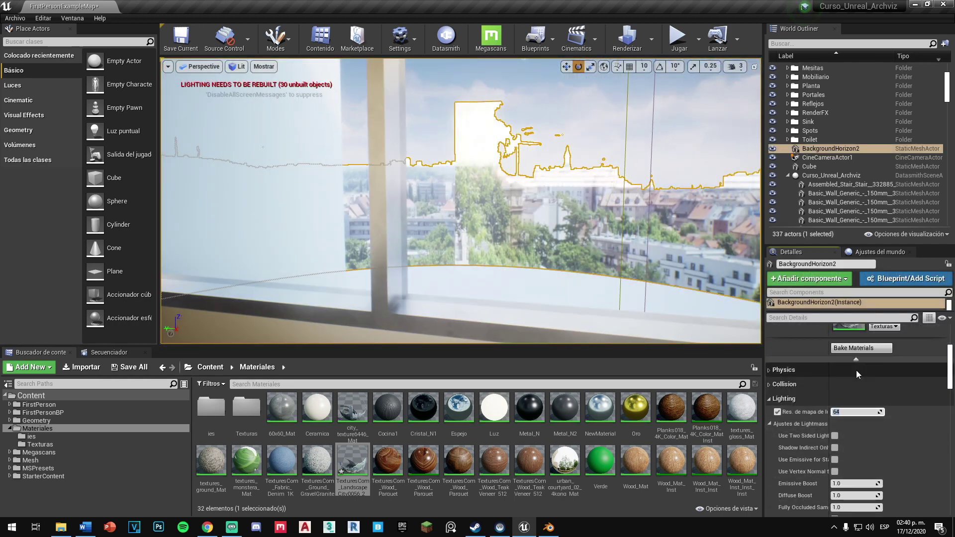
pyautogui.scroll(-5, 802, 434)
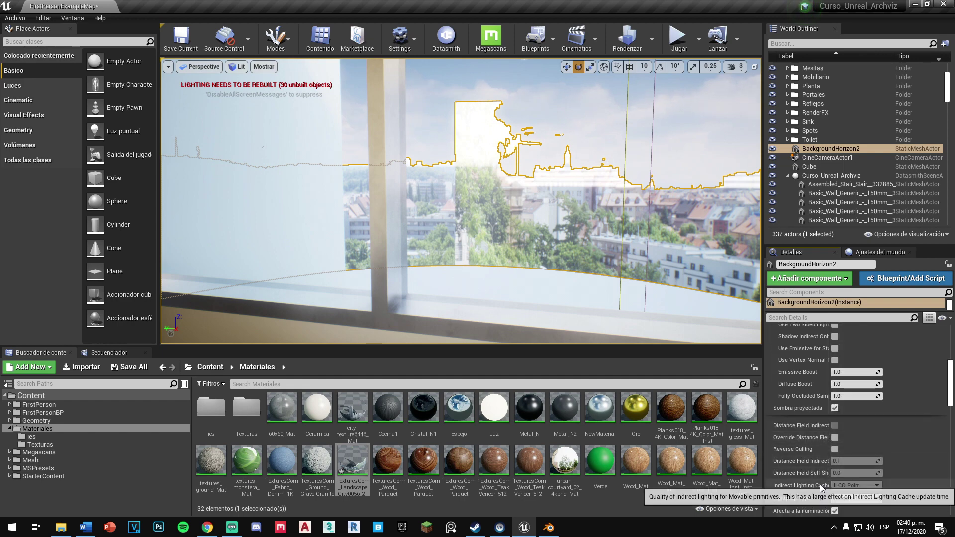
pyautogui.scroll(-5, 836, 478)
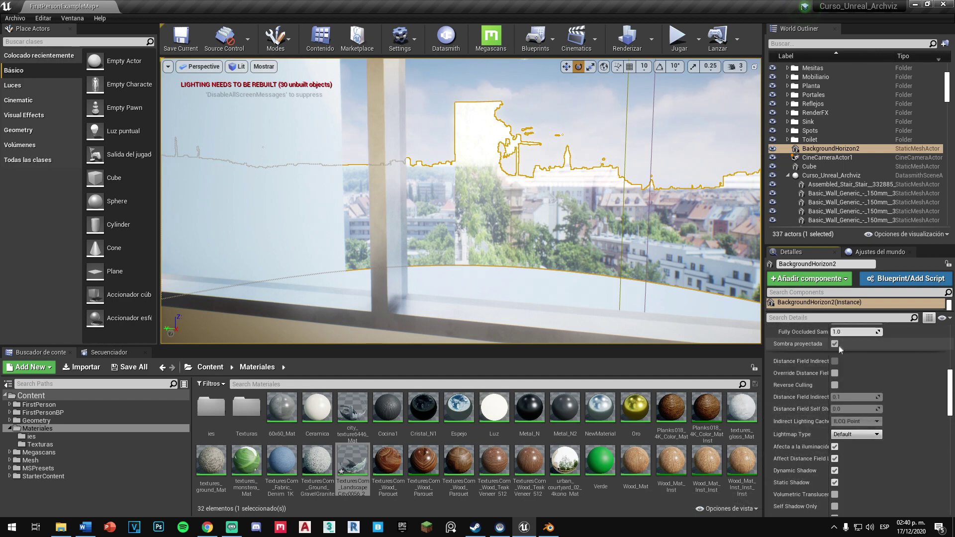
pyautogui.moveTo(477, 199); pyautogui.dragTo(447, 209, button='right')
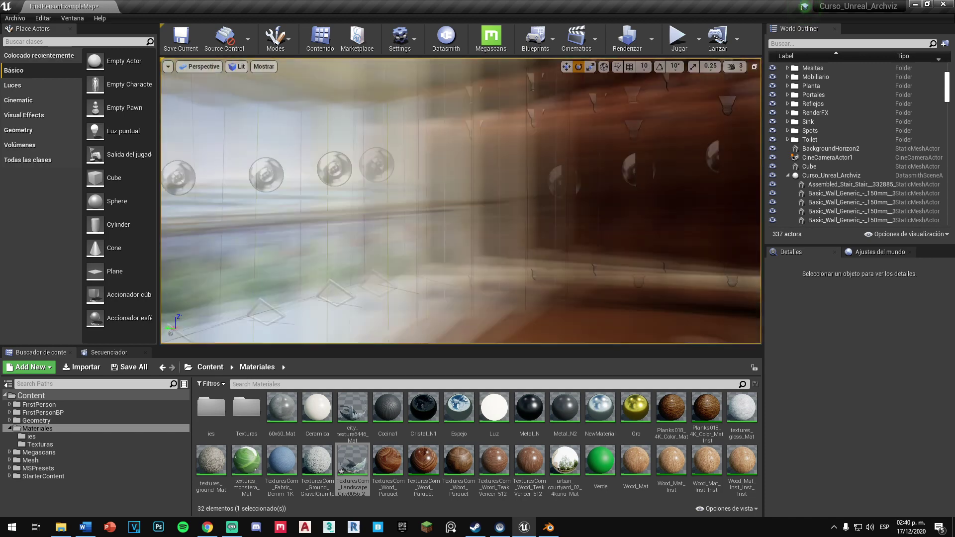
pyautogui.moveTo(478, 199); pyautogui.dragTo(447, 199, button='right')
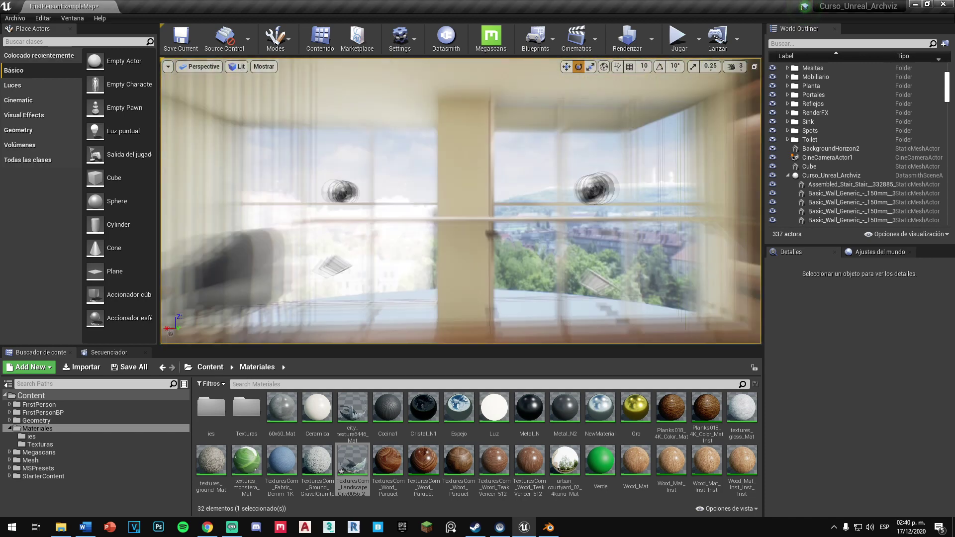
pyautogui.rightClick(274, 72)
# Step: Inspect the horizon through the curtained windows, select BackgroundHorizon2 and undo its accidental move
pyautogui.press('Escape')
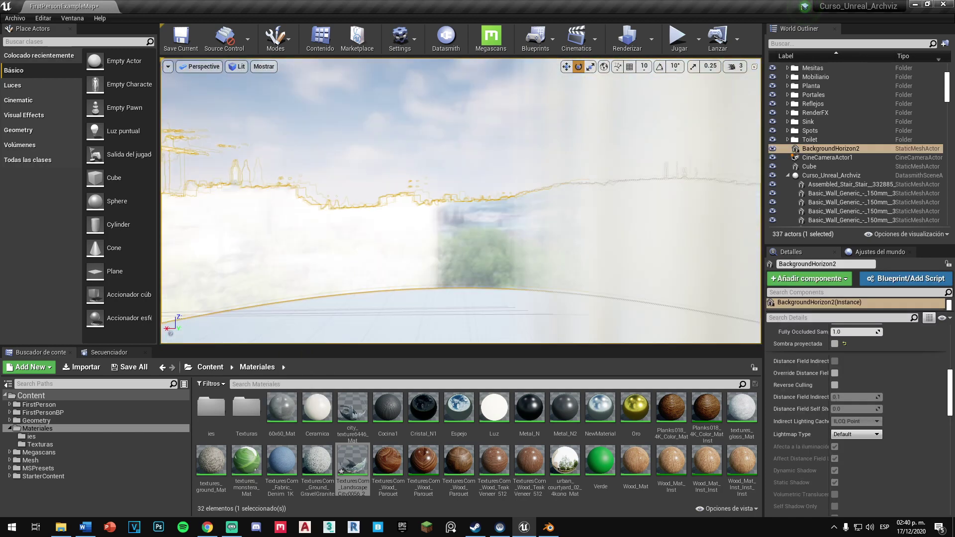
pyautogui.scroll(10, 855, 422)
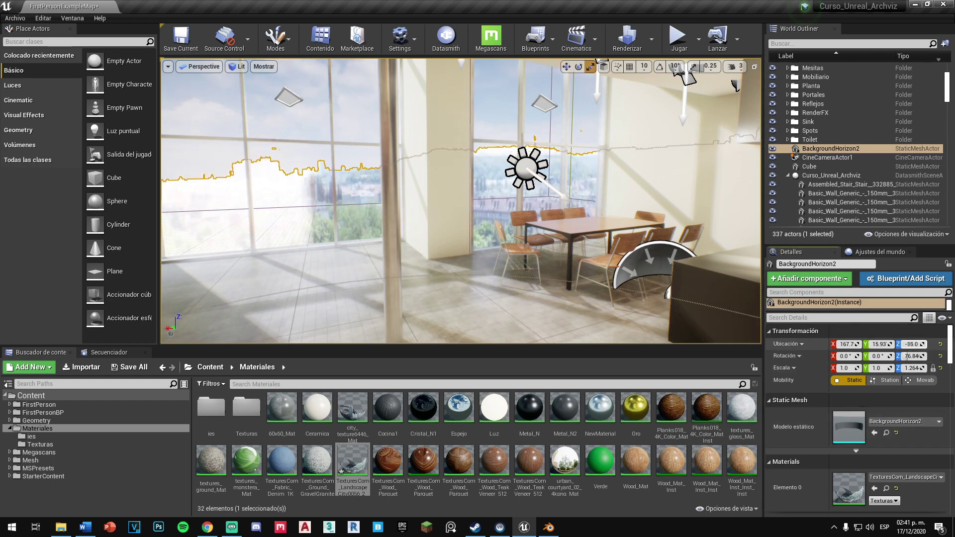
pyautogui.moveTo(477, 199); pyautogui.dragTo(398, 199)
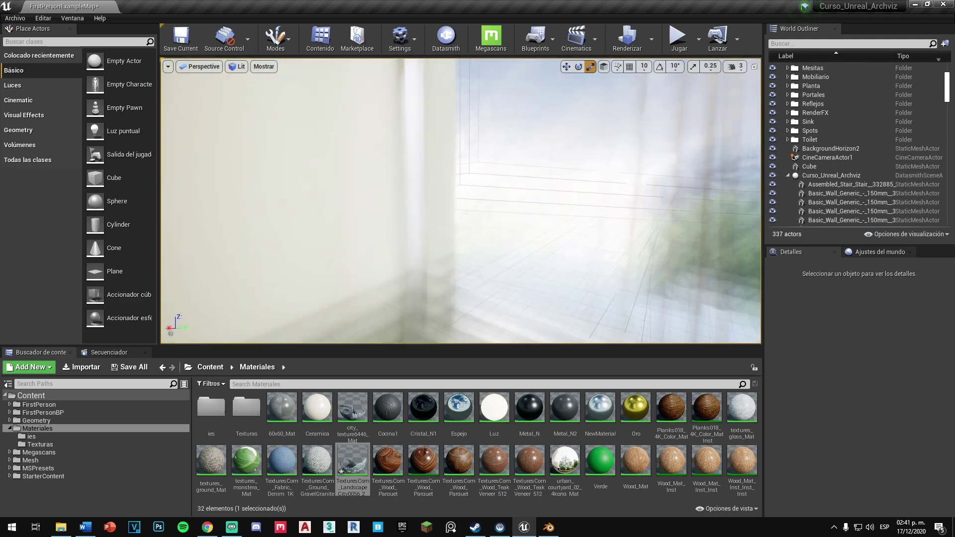
pyautogui.moveTo(397, 199); pyautogui.dragTo(378, 209)
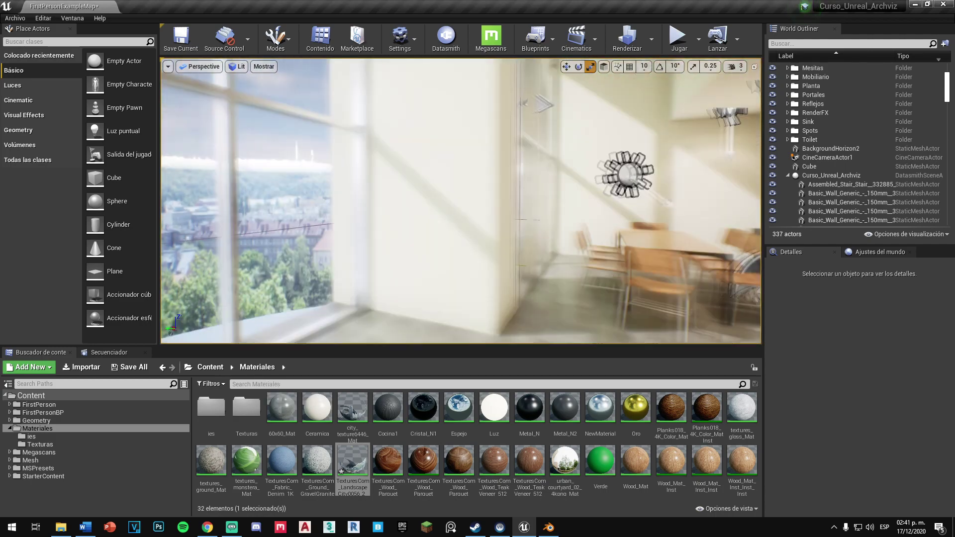
pyautogui.doubleClick(831, 148)
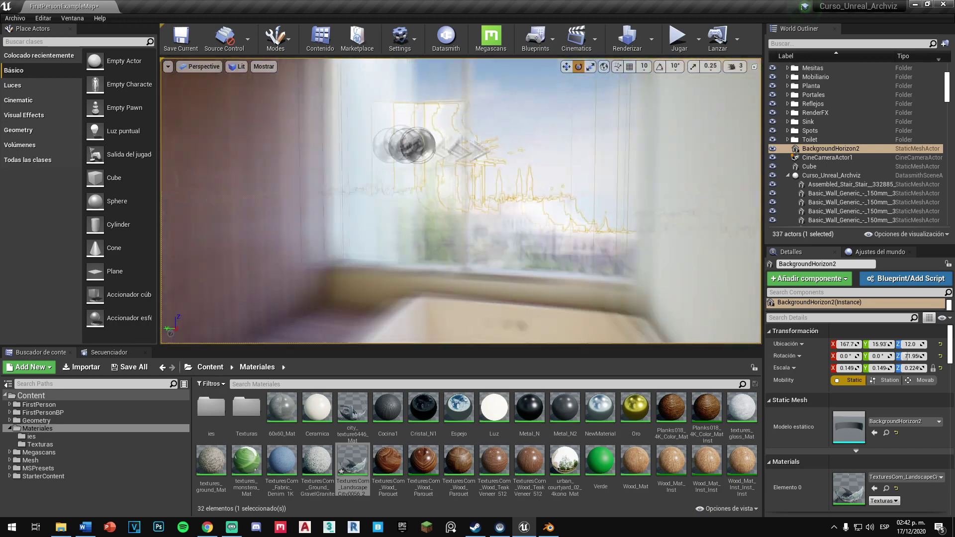
pyautogui.press('Escape')
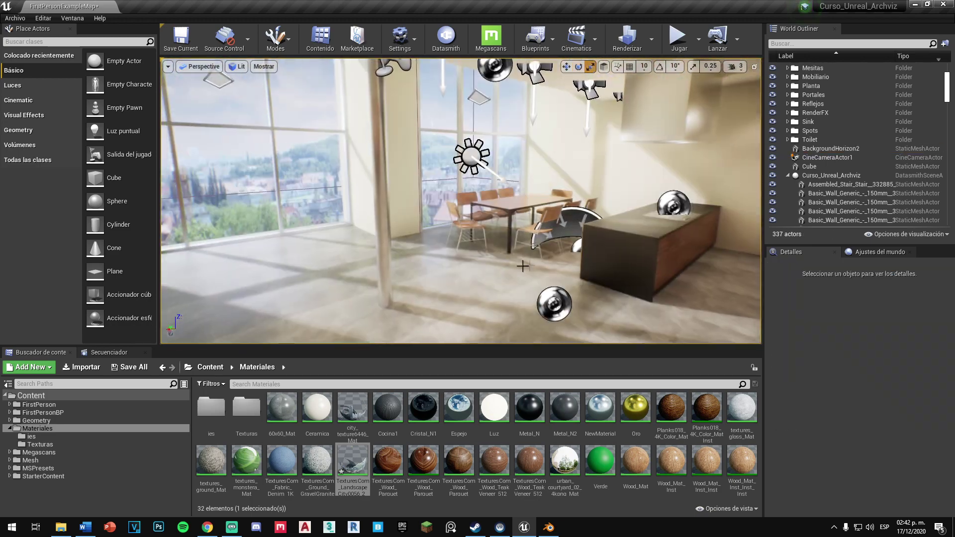
pyautogui.click(678, 272)
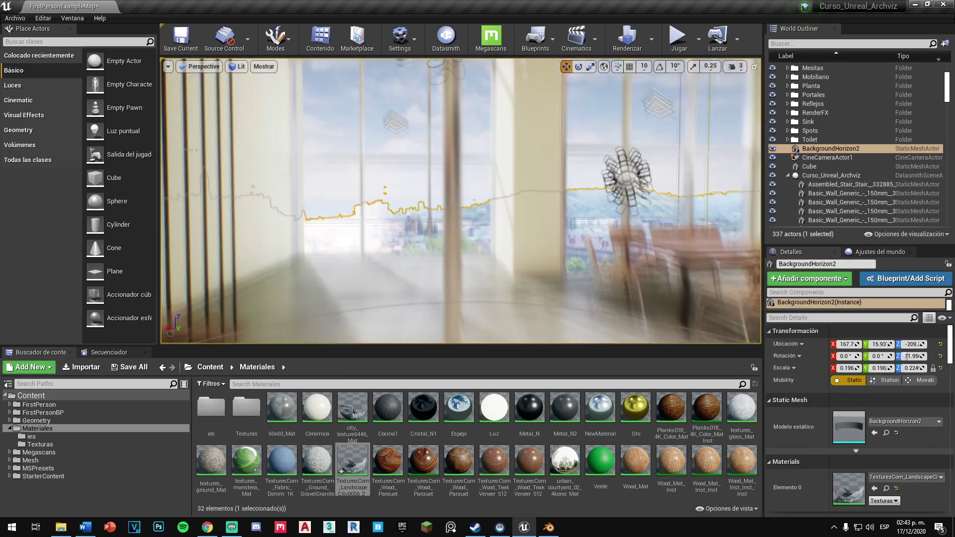
pyautogui.hotkey('ctrl', 'z')
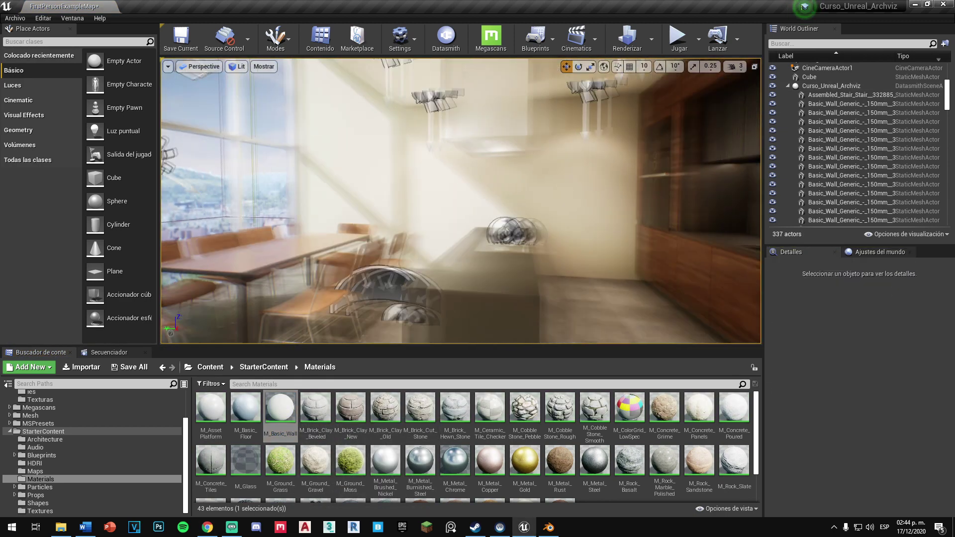
# Step: Lower the viewport camera speed from 3 to 2
pyautogui.click(735, 66)
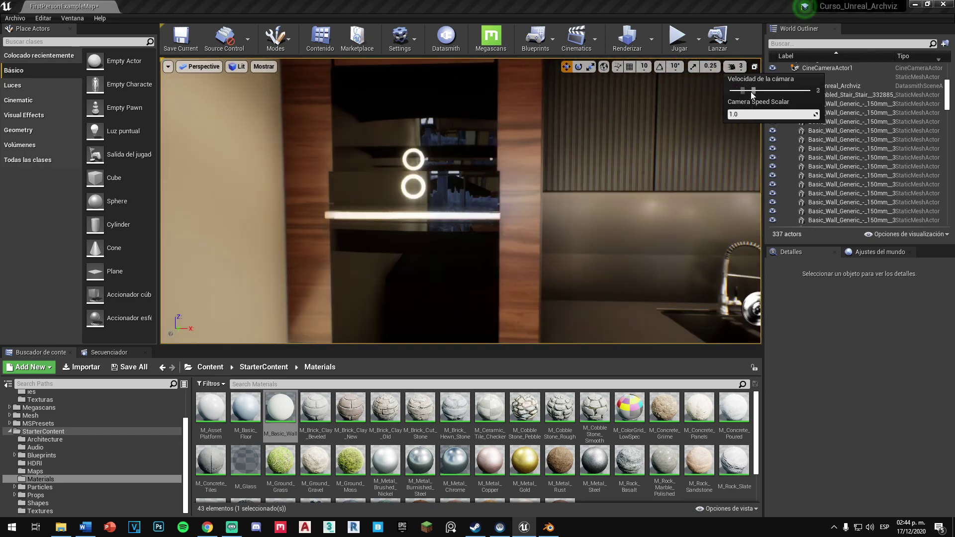
pyautogui.moveTo(751, 92); pyautogui.dragTo(716, 92)
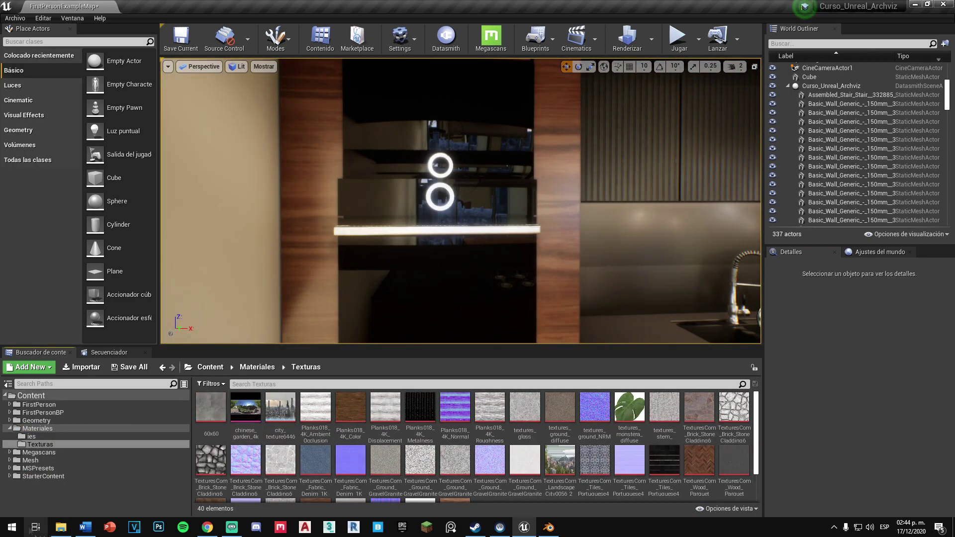
pyautogui.click(62, 528)
# Step: Import the three oven-bosch PNGs from the Kitchen > Oven folder into Texturas
pyautogui.doubleClick(160, 226)
pyautogui.doubleClick(318, 164)
pyautogui.rightClick(236, 225)
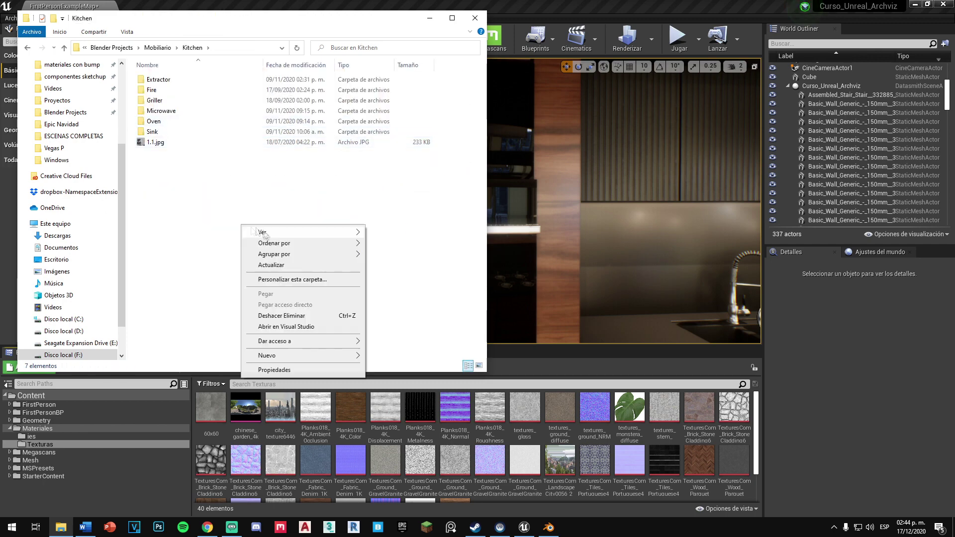
pyautogui.click(392, 244)
pyautogui.doubleClick(279, 99)
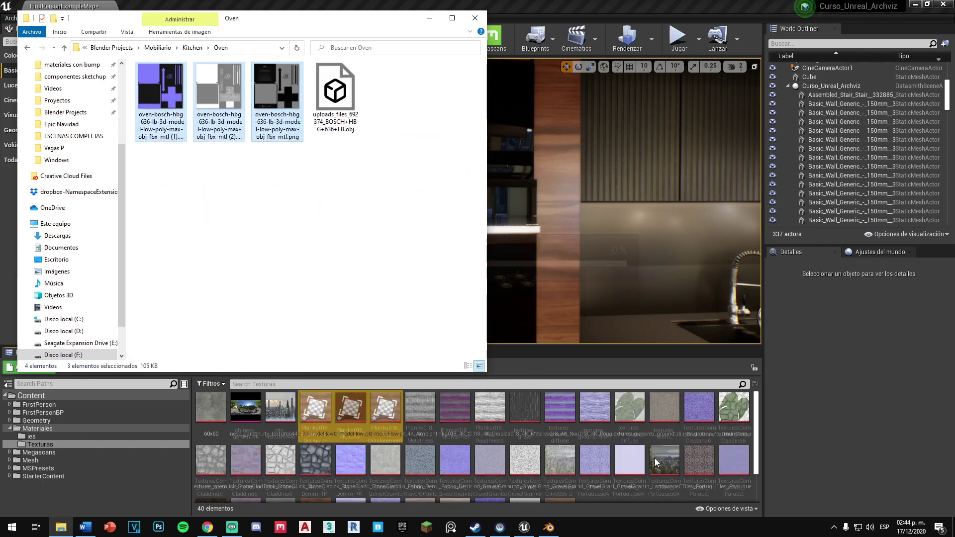
pyautogui.moveTo(247, 130); pyautogui.dragTo(348, 417)
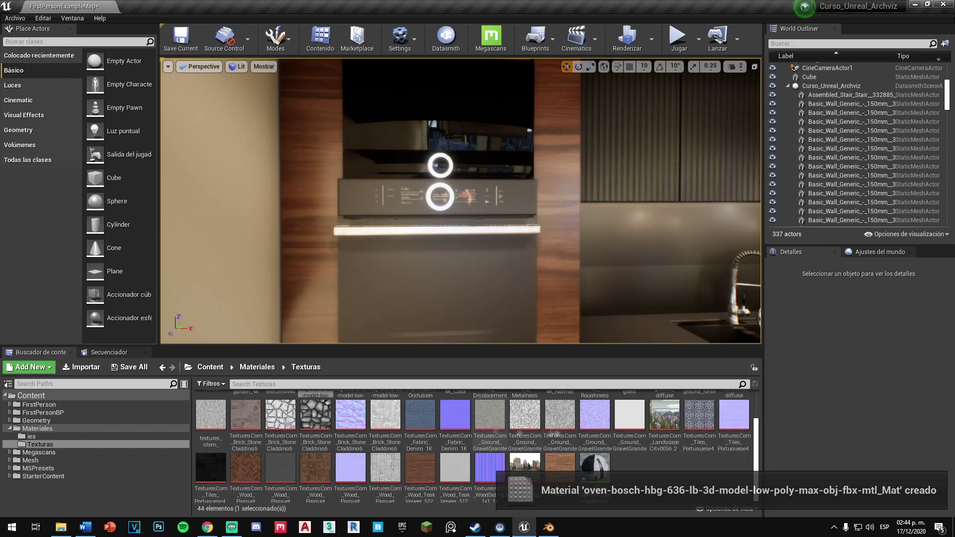
pyautogui.click(357, 420)
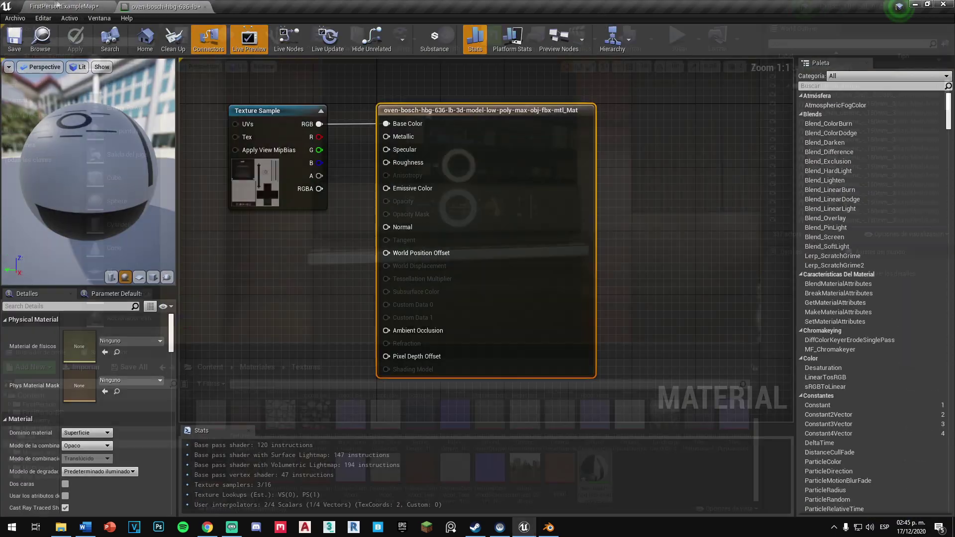
# Step: Wire the oven textures into Normal and Roughness, drive Roughness with constant 0, and apply
pyautogui.keyDown('shift'); pyautogui.click(385, 415); pyautogui.keyUp('shift')
pyautogui.moveTo(386, 415)
pyautogui.mouseDown()
pyautogui.moveTo(172, 6)
pyautogui.moveTo(384, 170)
pyautogui.mouseUp()
pyautogui.moveTo(621, 228); pyautogui.dragTo(619, 222)
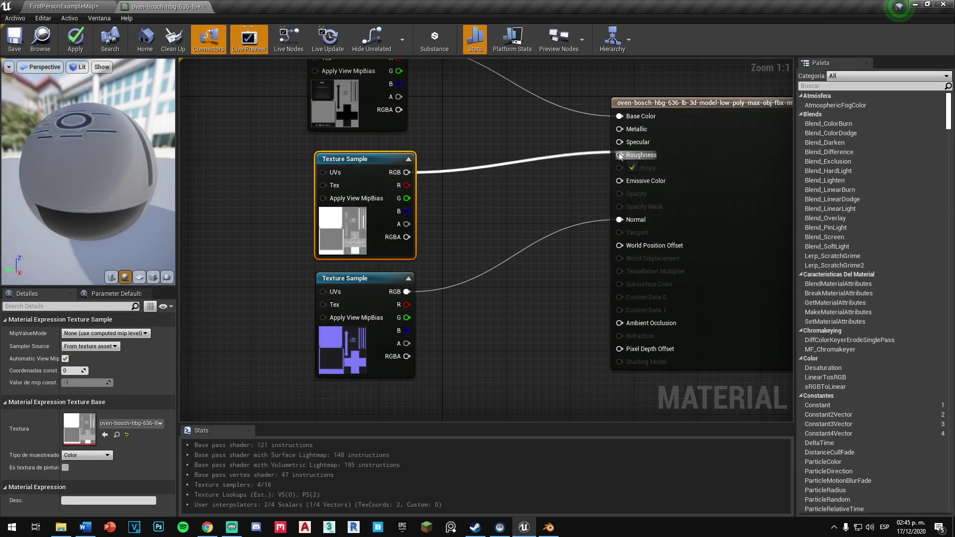
pyautogui.moveTo(620, 156); pyautogui.dragTo(620, 155)
pyautogui.click(75, 39)
pyautogui.click(63, 6)
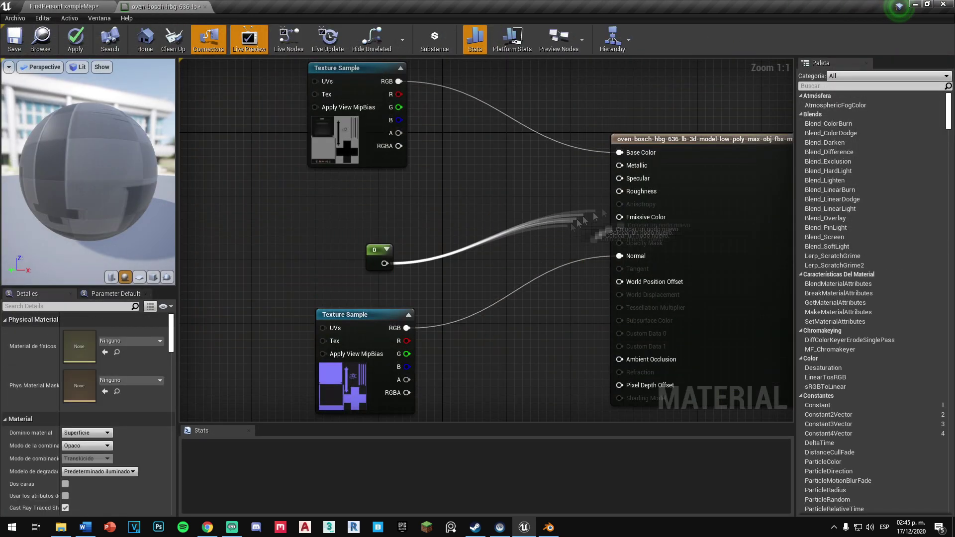
pyautogui.moveTo(595, 216); pyautogui.dragTo(620, 191)
pyautogui.click(378, 255)
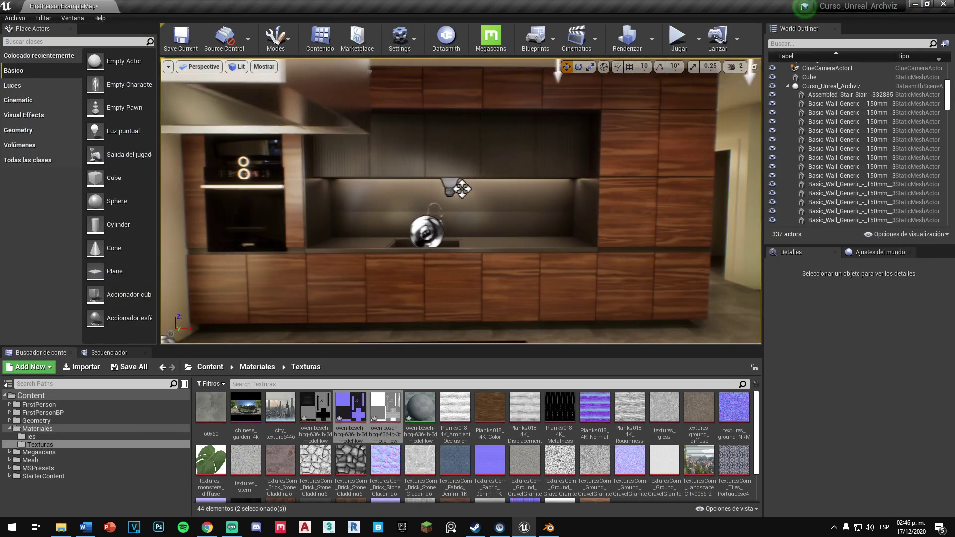
# Step: Browse File Explorer to the Curso_Test project folder on the D: drive
pyautogui.click(62, 528)
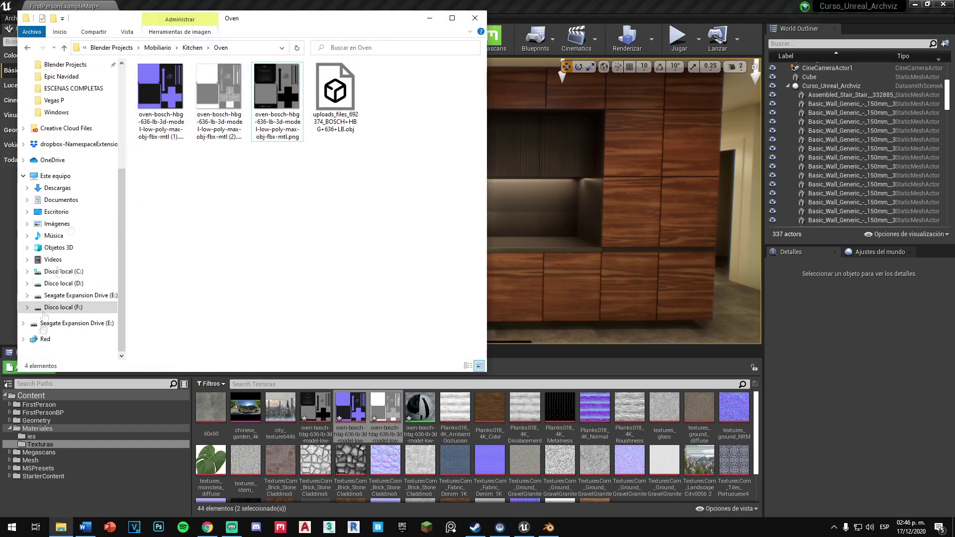
pyautogui.click(64, 283)
pyautogui.doubleClick(161, 131)
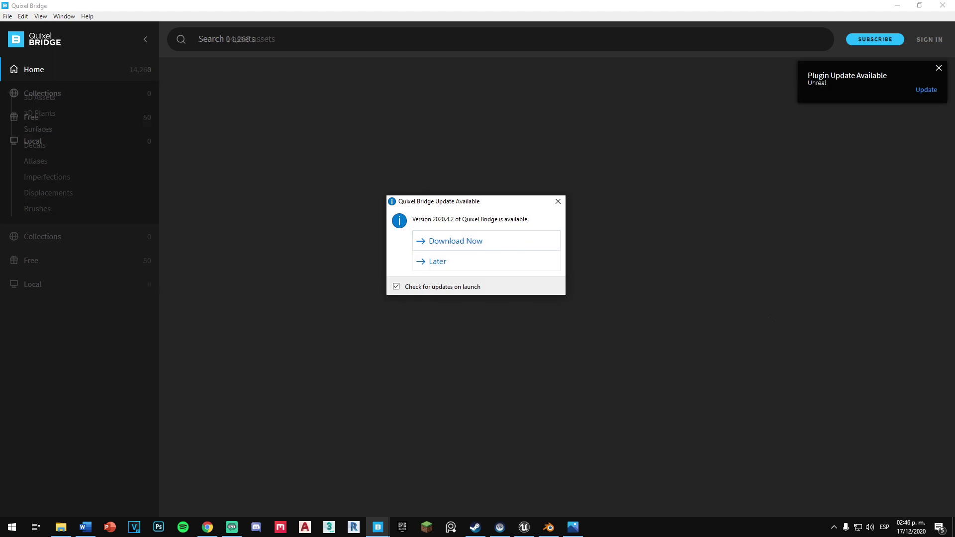
# Step: Dismiss the Bridge update prompt and browse the Surfaces > Wood > Veneer library
pyautogui.press('Escape')
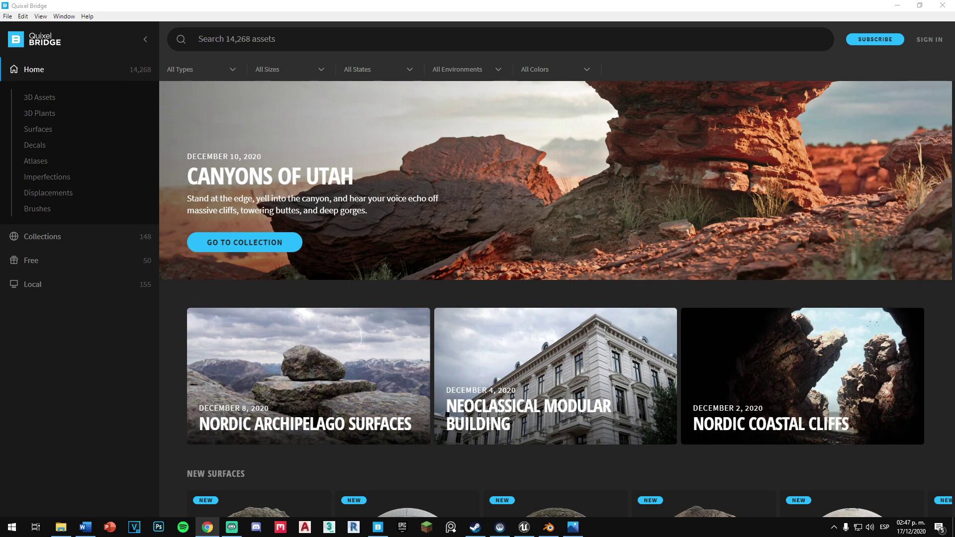
pyautogui.click(54, 129)
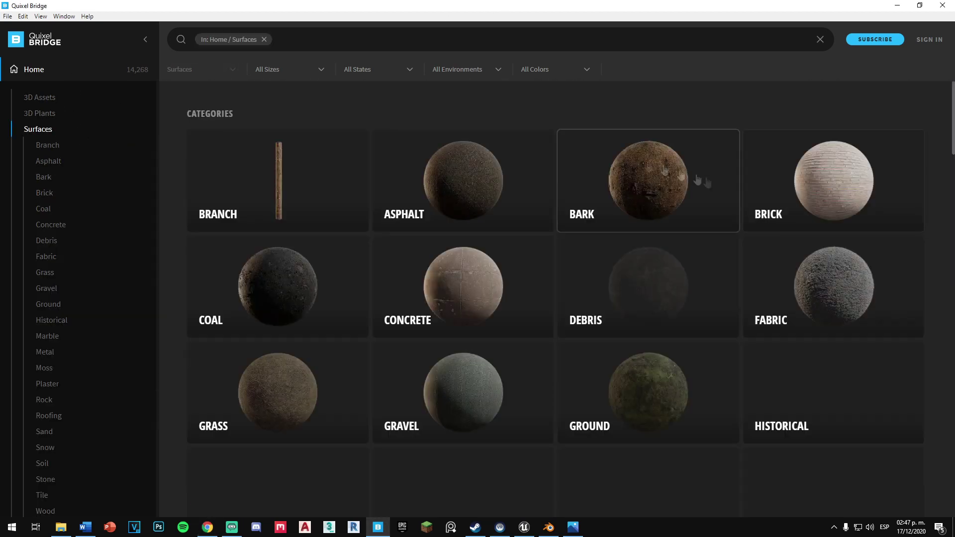
pyautogui.scroll(-5, 340, 219)
pyautogui.scroll(5, 578, 345)
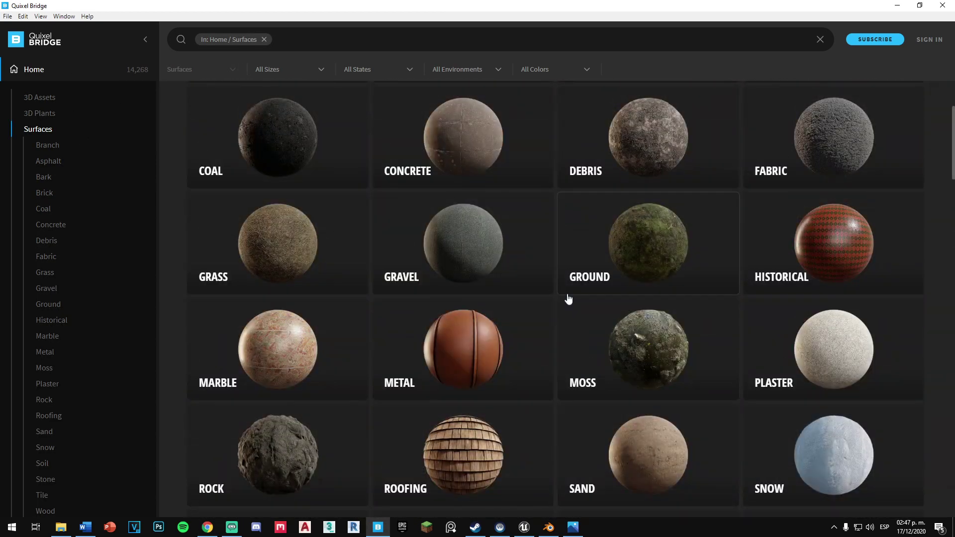
pyautogui.scroll(-3, 566, 298)
pyautogui.click(46, 511)
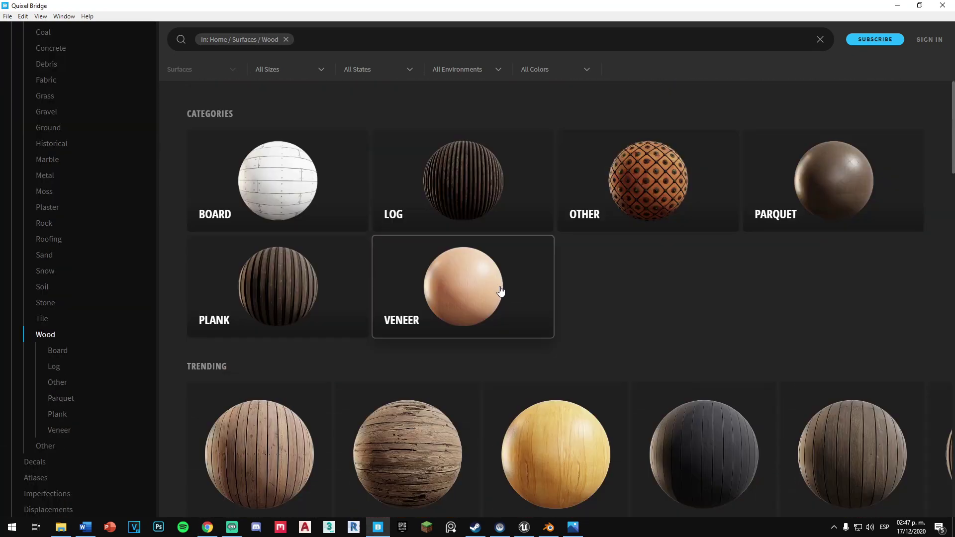
pyautogui.click(500, 291)
pyautogui.scroll(-5, 500, 281)
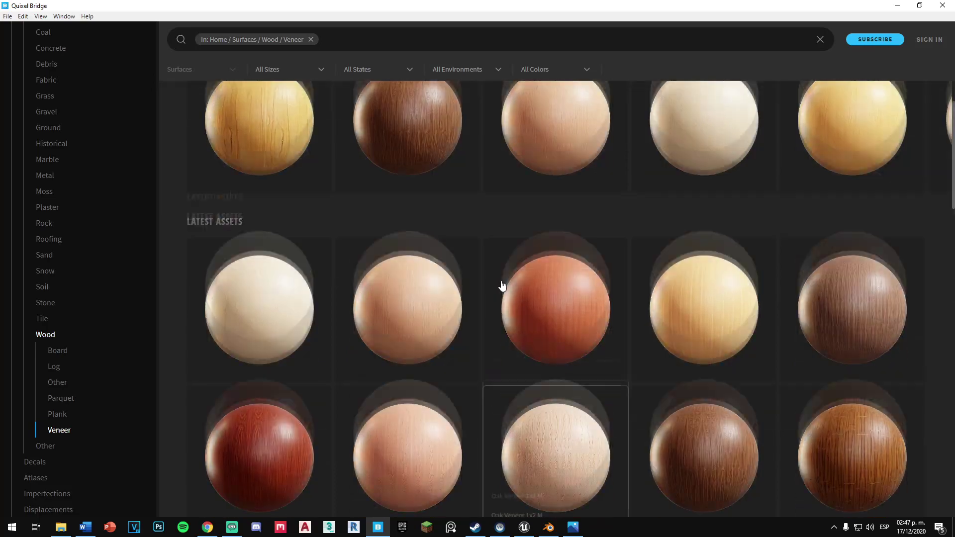
pyautogui.scroll(2, 501, 285)
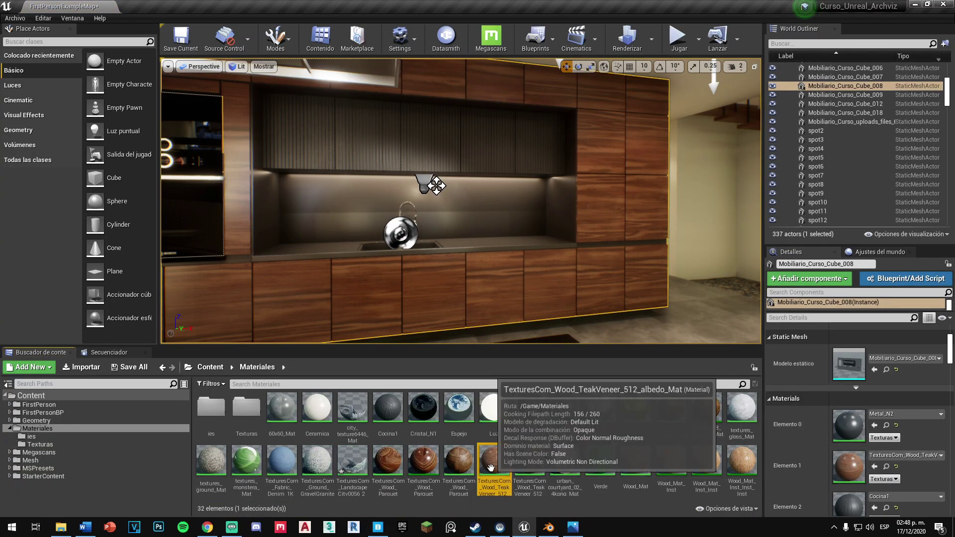
# Step: Sign in, export Walnut Veneer 1x2 M at 2K to Unreal, and apply it to the kitchen cabinets
pyautogui.doubleClick(492, 470)
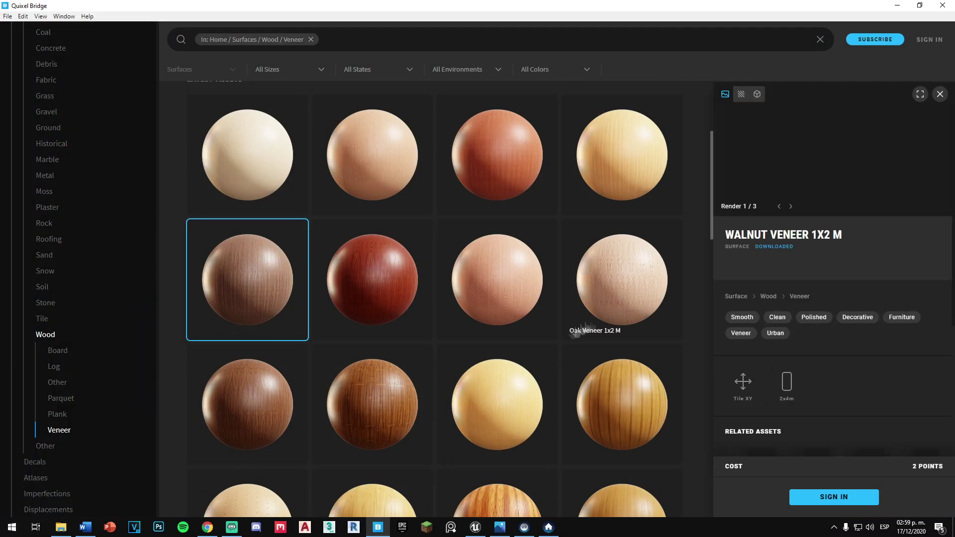
pyautogui.click(834, 497)
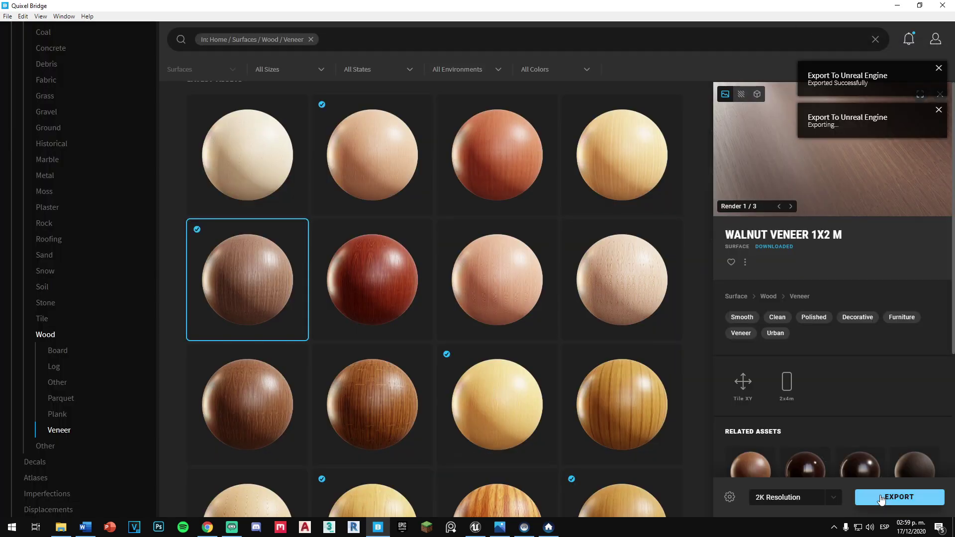
pyautogui.click(768, 472)
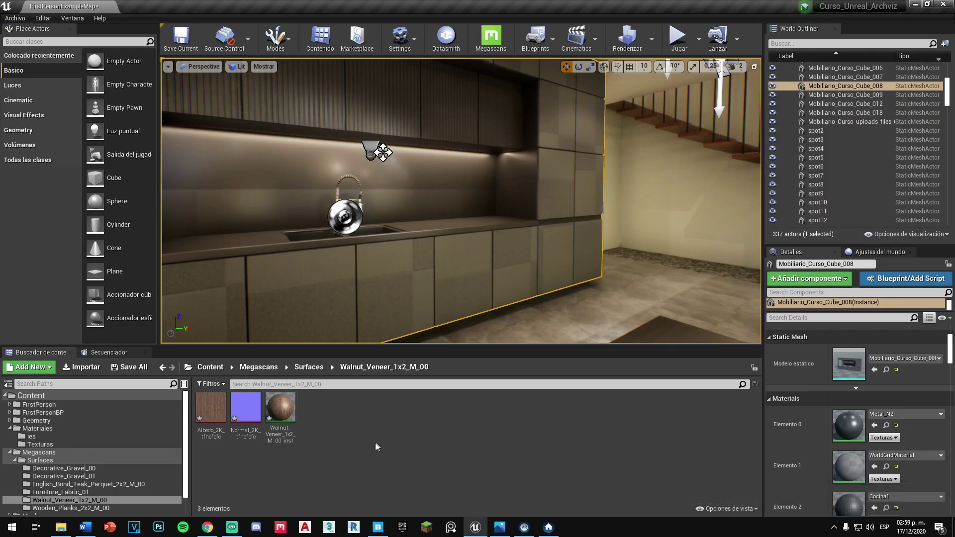
pyautogui.moveTo(280, 408); pyautogui.dragTo(447, 274)
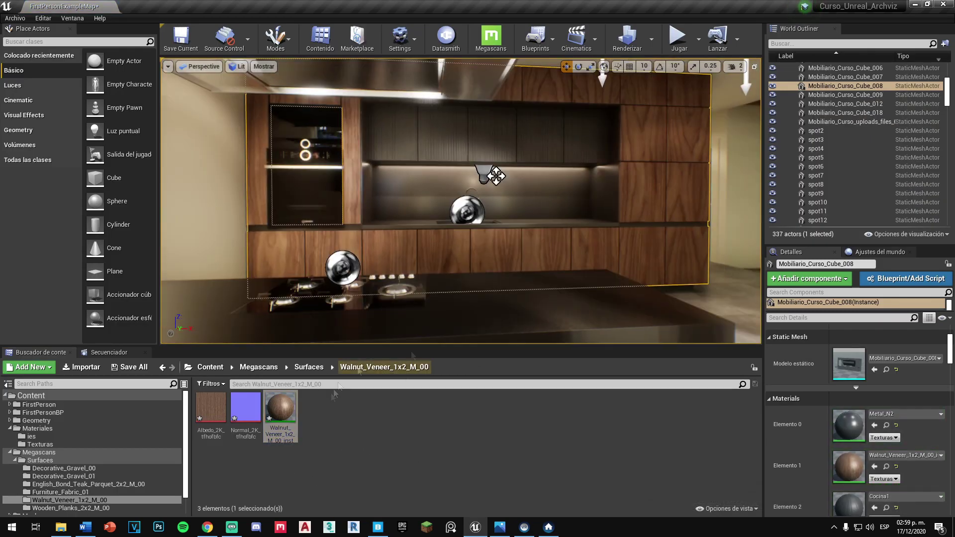
# Step: Brighten the walnut veneer albedo, raise its saturation and slightly darken its tint colour
pyautogui.doubleClick(279, 408)
pyautogui.moveTo(667, 388); pyautogui.dragTo(706, 416)
pyautogui.moveTo(578, 159); pyautogui.dragTo(625, 267)
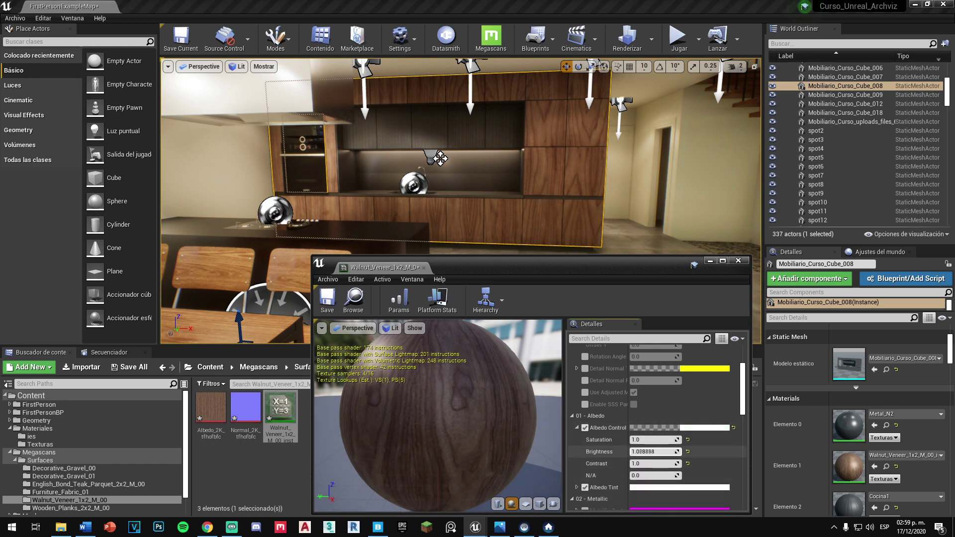
pyautogui.moveTo(651, 451)
pyautogui.mouseDown()
pyautogui.moveTo(677, 451)
pyautogui.moveTo(649, 463)
pyautogui.moveTo(661, 440)
pyautogui.mouseUp()
pyautogui.moveTo(651, 452); pyautogui.dragTo(676, 452)
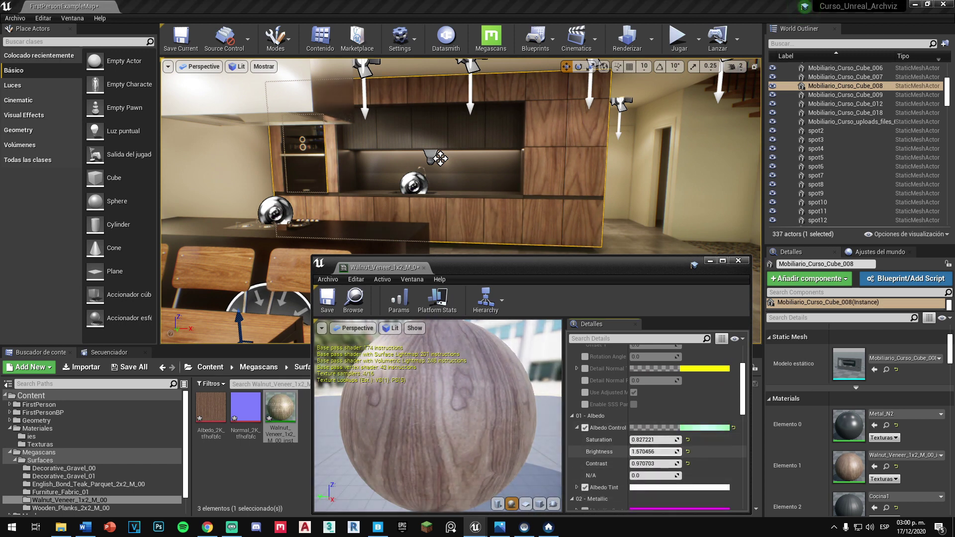
pyautogui.click(696, 440)
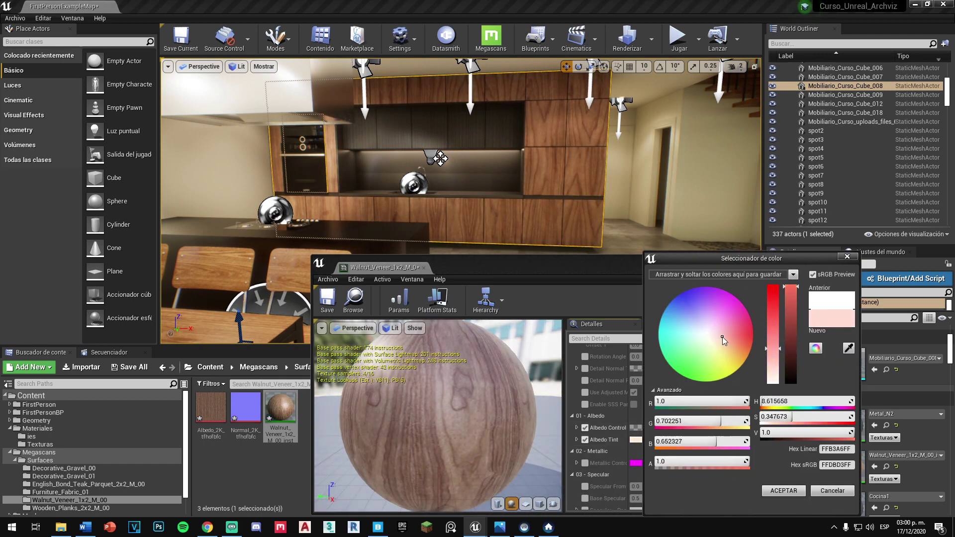
pyautogui.moveTo(784, 349); pyautogui.dragTo(781, 330)
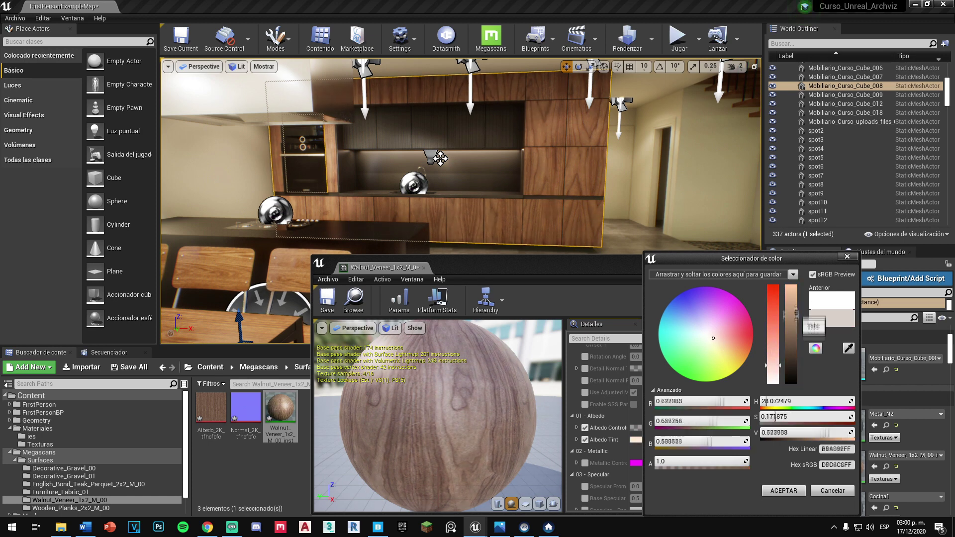
pyautogui.click(783, 491)
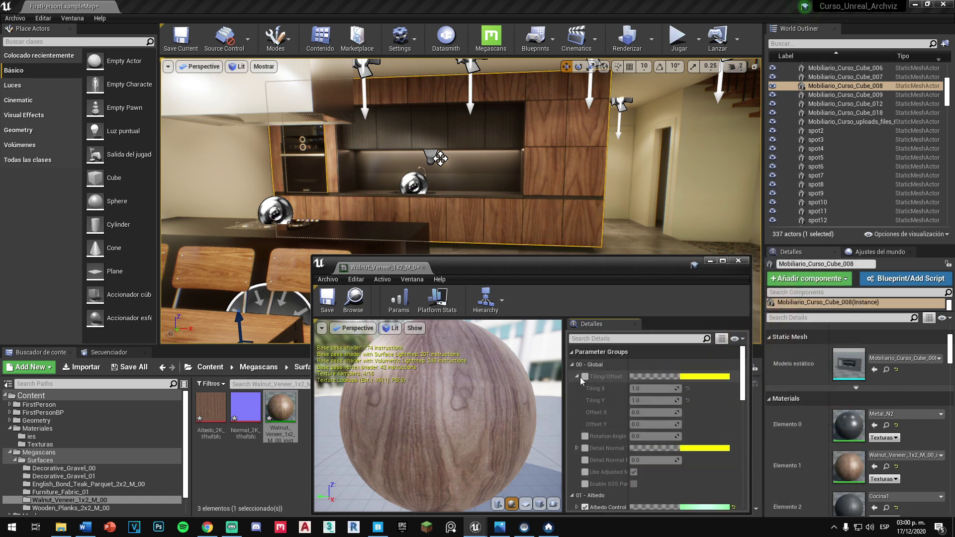
# Step: Set the walnut veneer's rotation angle to 0.25 and close the material editor
pyautogui.moveTo(651, 437); pyautogui.dragTo(682, 436)
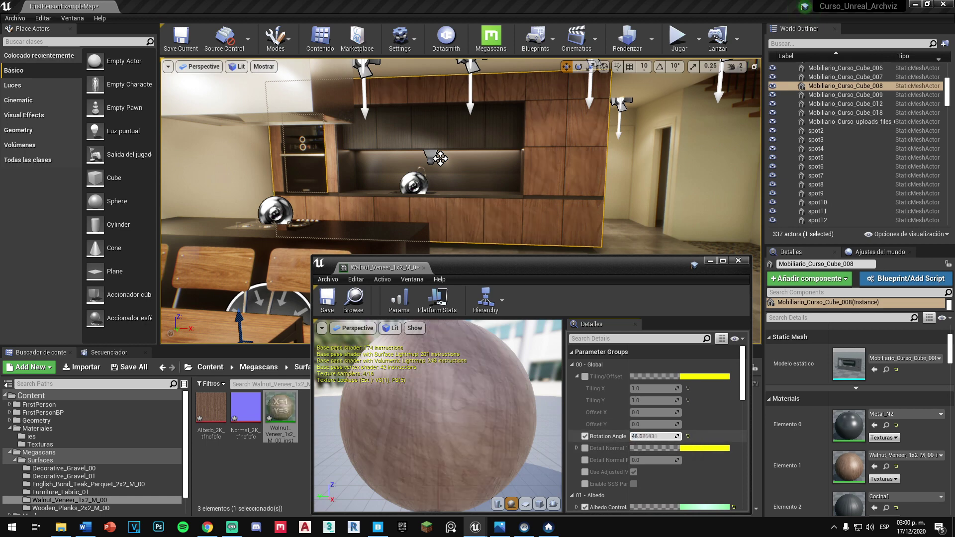
pyautogui.write('25')
pyautogui.press('Return')
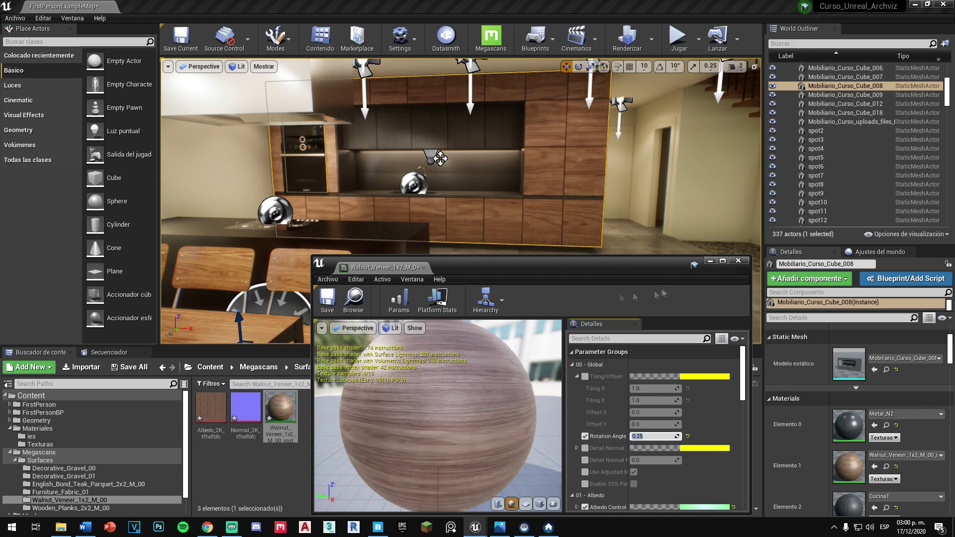
pyautogui.click(738, 260)
# Step: Look over the veneered cabinet wall and the gravel bed under the stairs, then return to Quixel Bridge
pyautogui.press('f')
pyautogui.moveTo(460, 201); pyautogui.dragTo(467, 198, button='right')
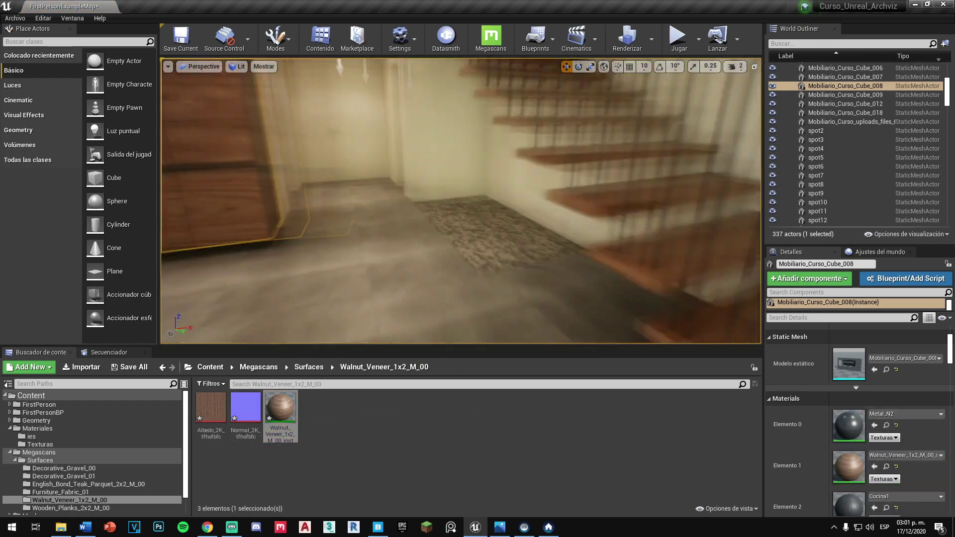
pyautogui.click(547, 248)
pyautogui.moveTo(400, 99); pyautogui.dragTo(400, 98, button='right')
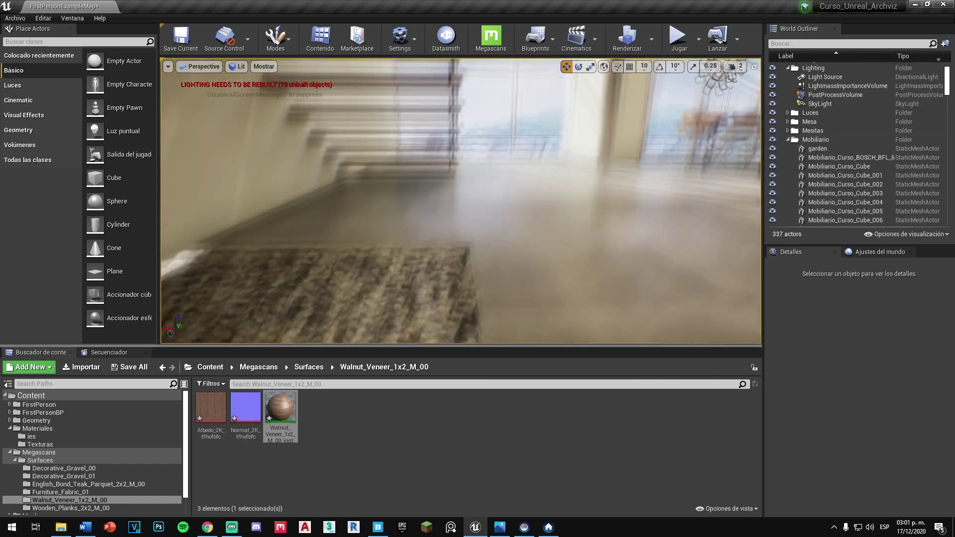
pyautogui.hotkey('alt', 'Tab')
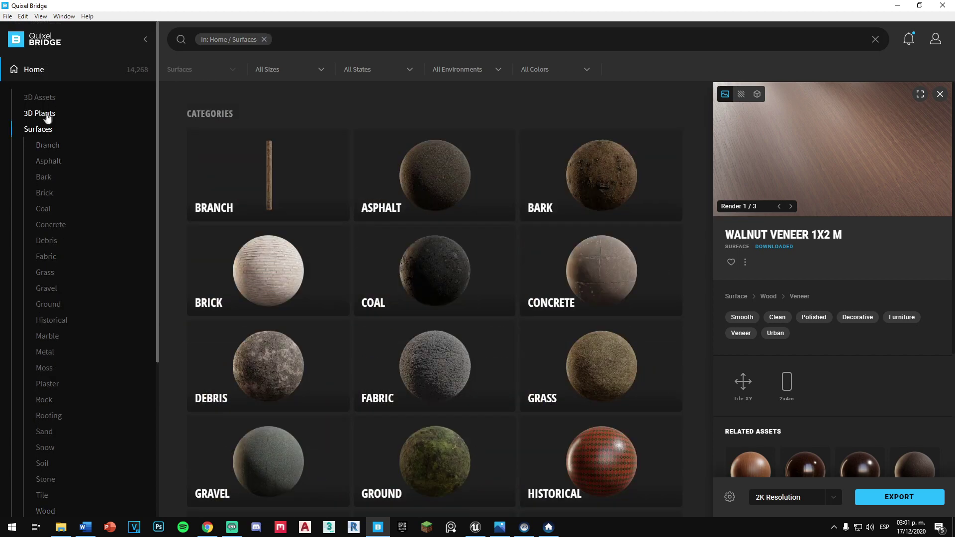
# Step: Filter 3D Plants to Purchased, then select and export Cat Palm and Areca Palm to Unreal
pyautogui.click(29, 112)
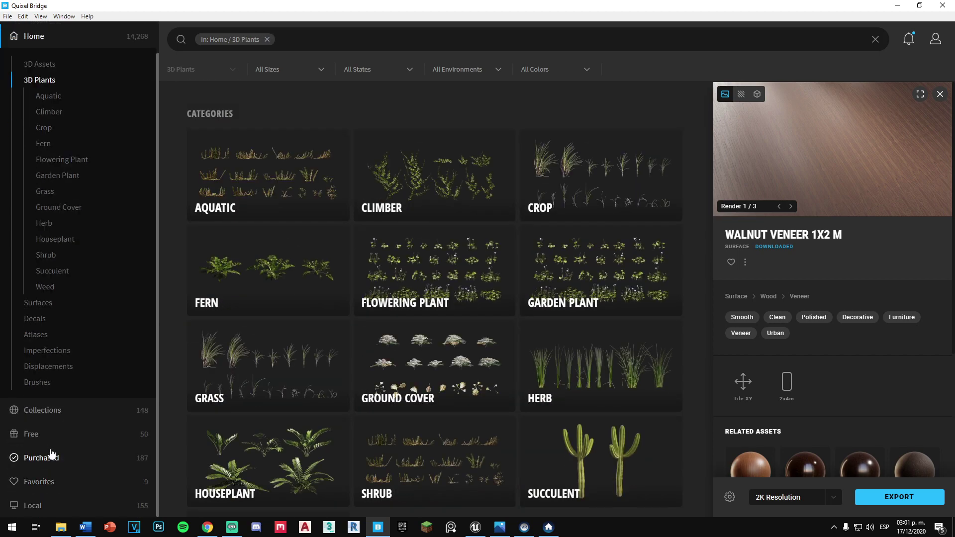
pyautogui.click(69, 450)
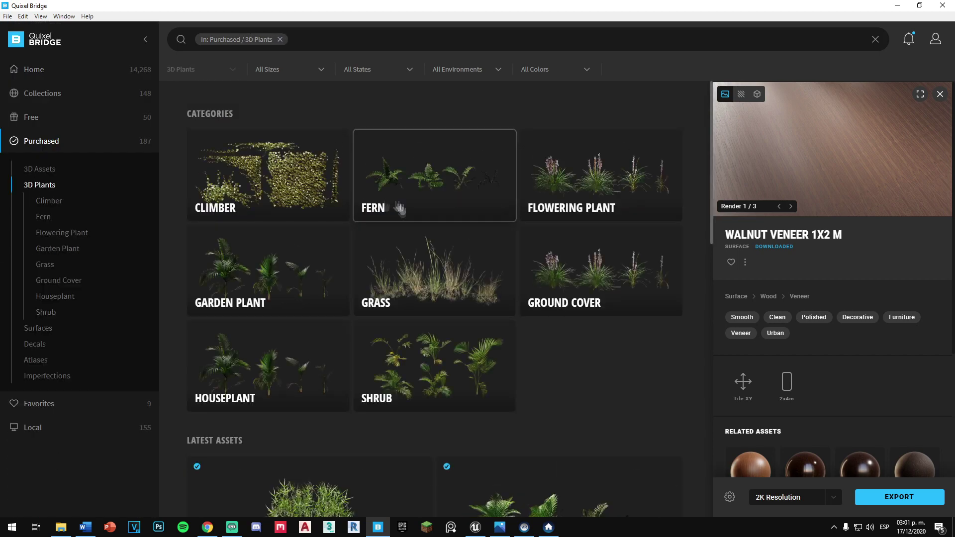
pyautogui.scroll(-5, 424, 383)
pyautogui.click(455, 284)
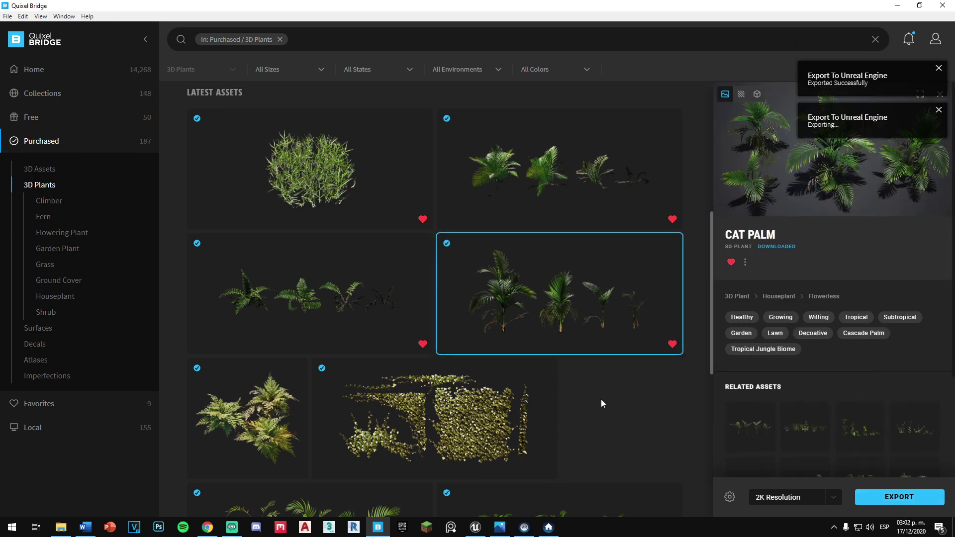
pyautogui.scroll(-2, 602, 403)
pyautogui.scroll(2, 601, 395)
pyautogui.click(313, 394)
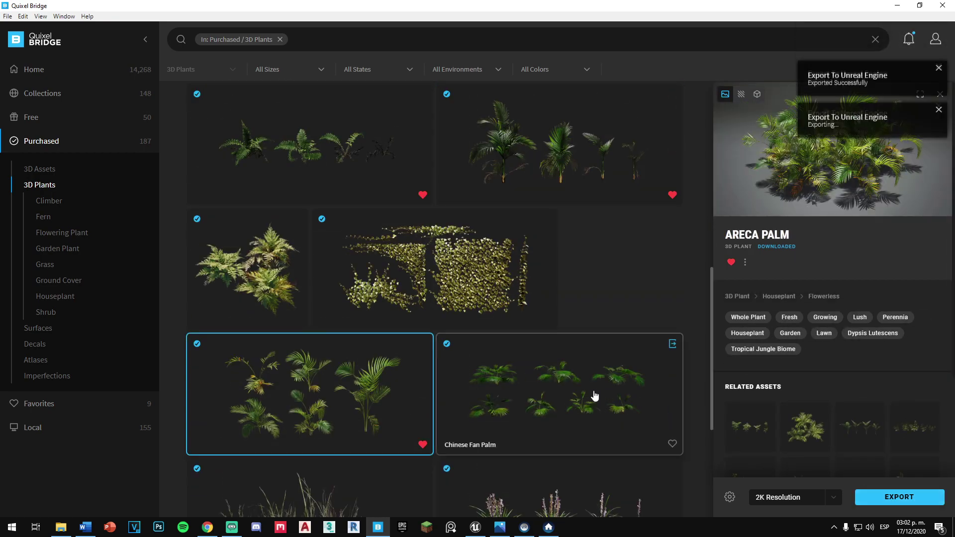
pyautogui.scroll(-2, 594, 390)
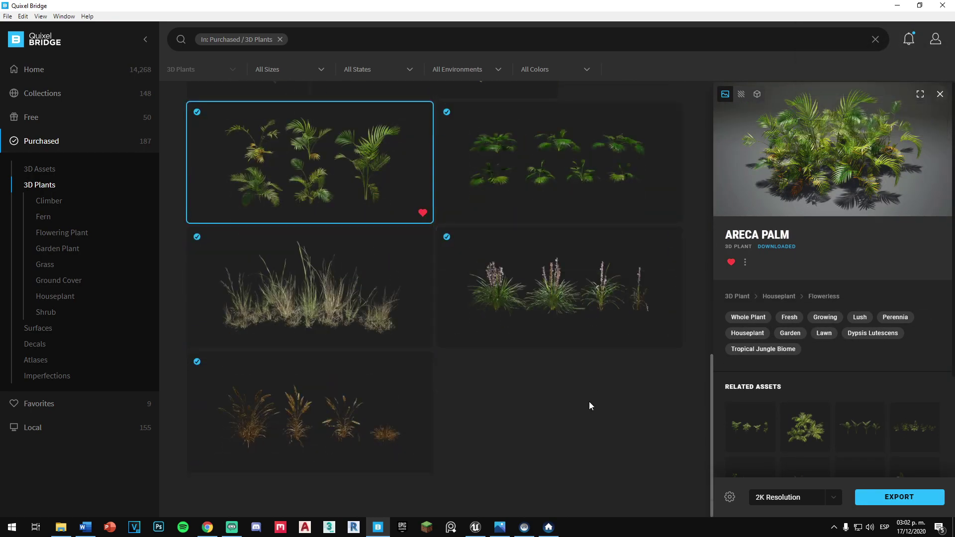
pyautogui.click(475, 526)
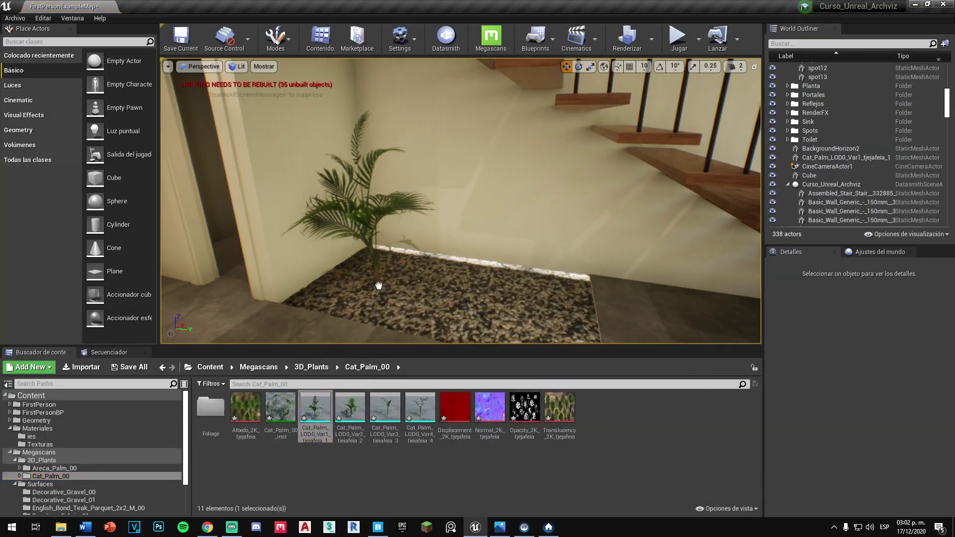
# Step: Drag two Cat_Palm LOD0 variations into the gravel bed under the stairs
pyautogui.moveTo(321, 424); pyautogui.dragTo(379, 280)
pyautogui.press('f')
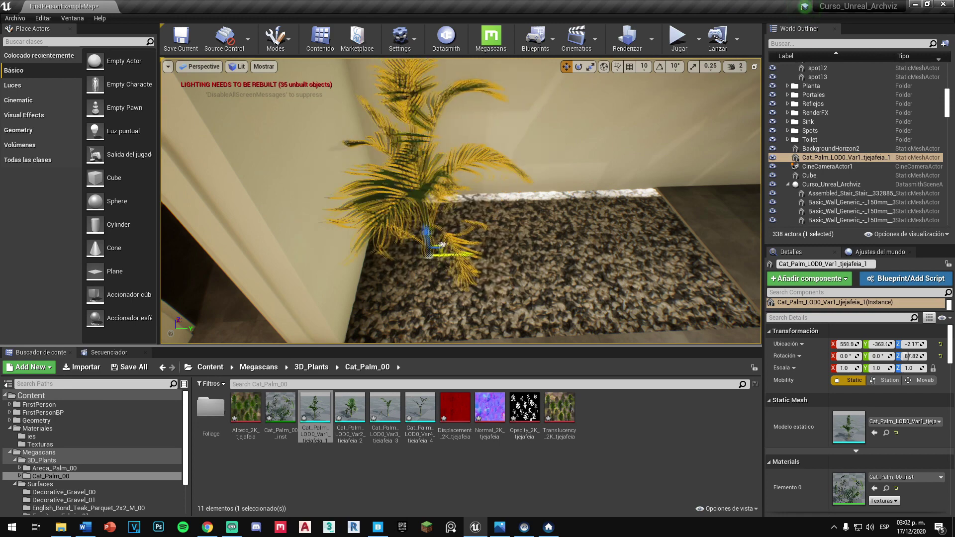
pyautogui.moveTo(350, 418); pyautogui.dragTo(567, 235)
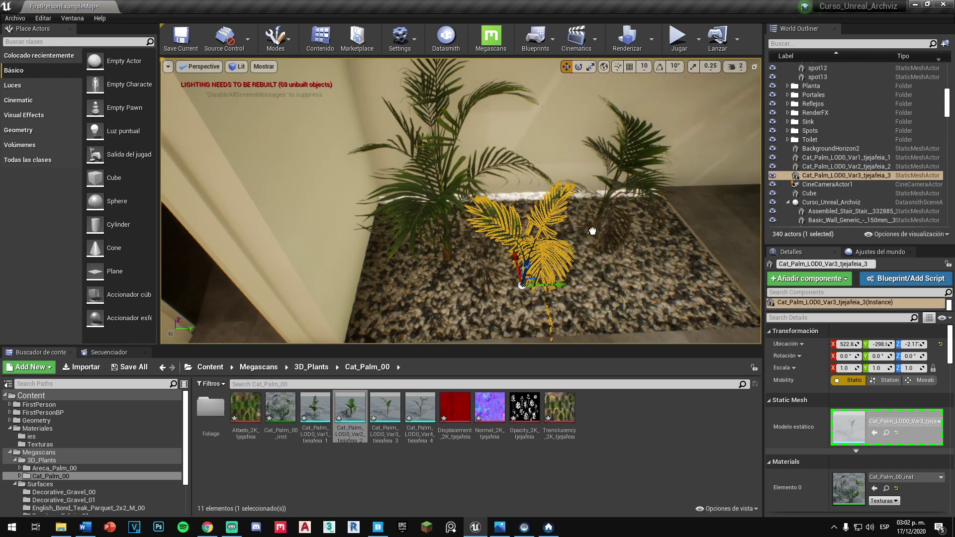
pyautogui.click(437, 209)
# Step: Rotate the first palm around its vertical axis and slide the small left palm along the bed
pyautogui.click(611, 164)
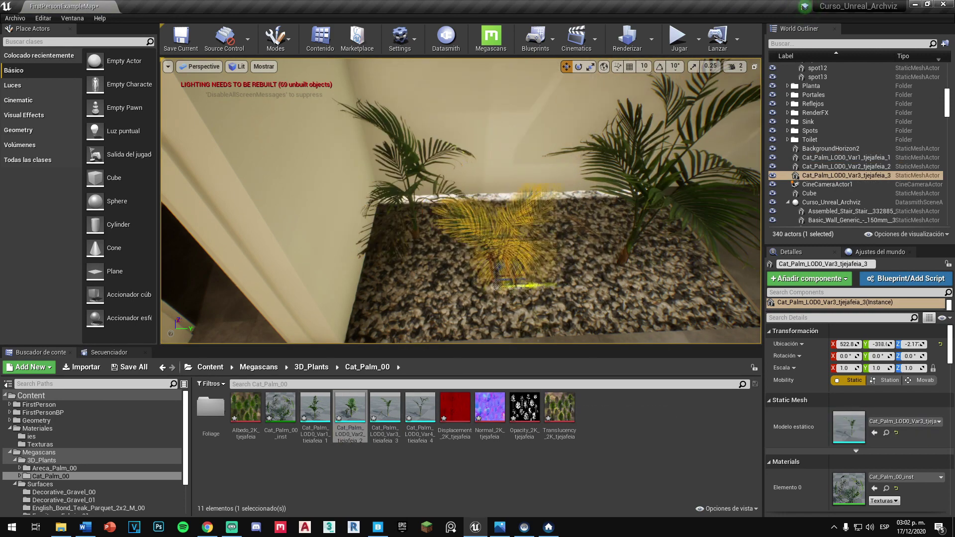
pyautogui.press('f')
pyautogui.press('e')
pyautogui.moveTo(517, 308); pyautogui.dragTo(411, 172)
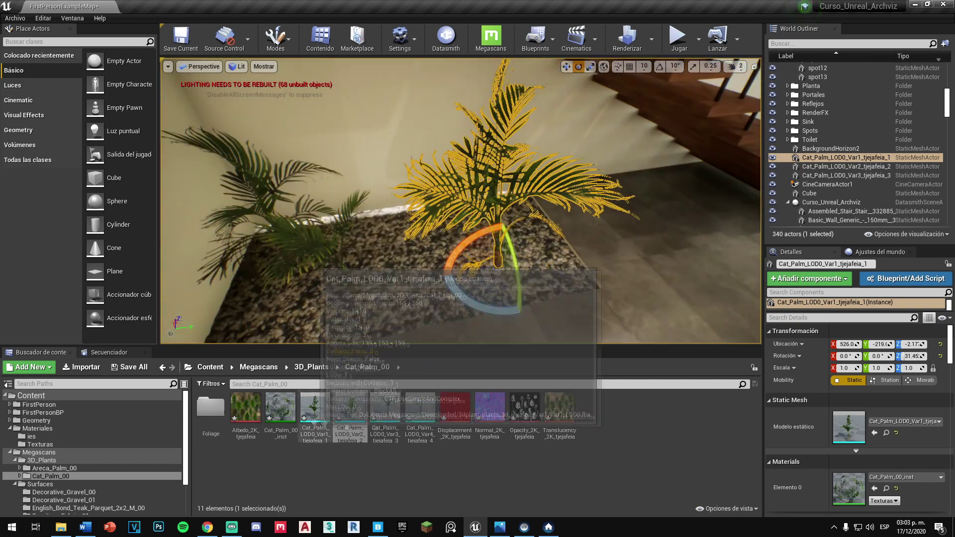
pyautogui.press('Escape')
pyautogui.click(350, 282)
pyautogui.press('w')
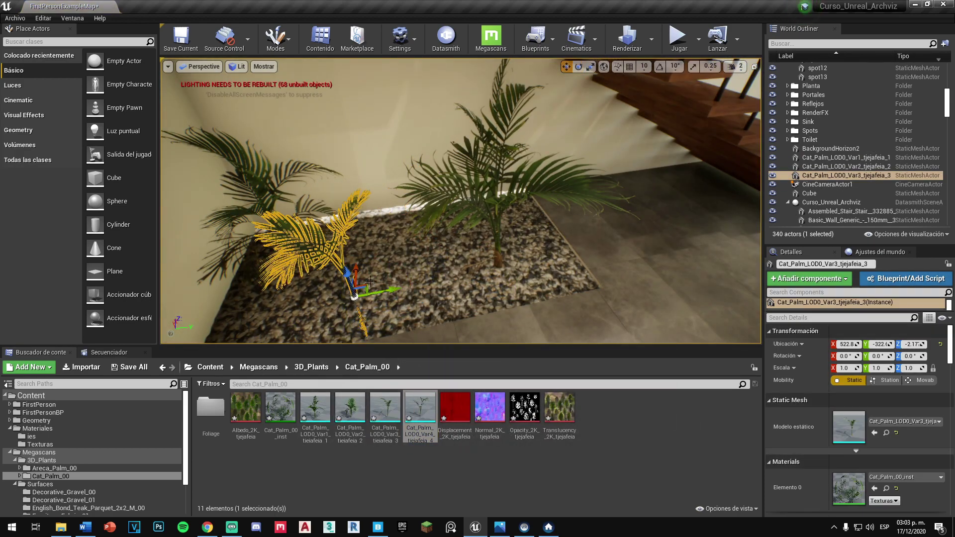
pyautogui.press('Escape')
pyautogui.moveTo(447, 258); pyautogui.dragTo(545, 264, button='right')
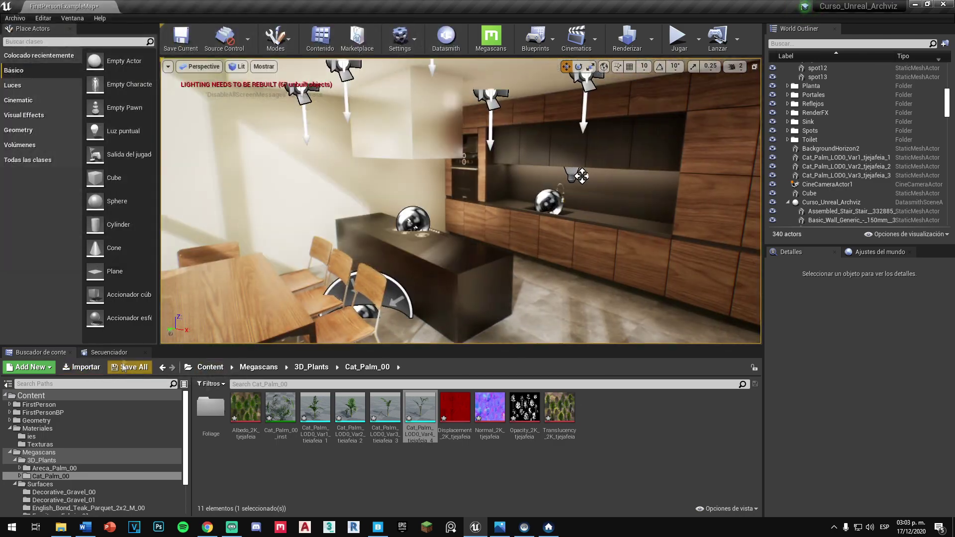
# Step: Save all changed assets and the level
pyautogui.click(129, 367)
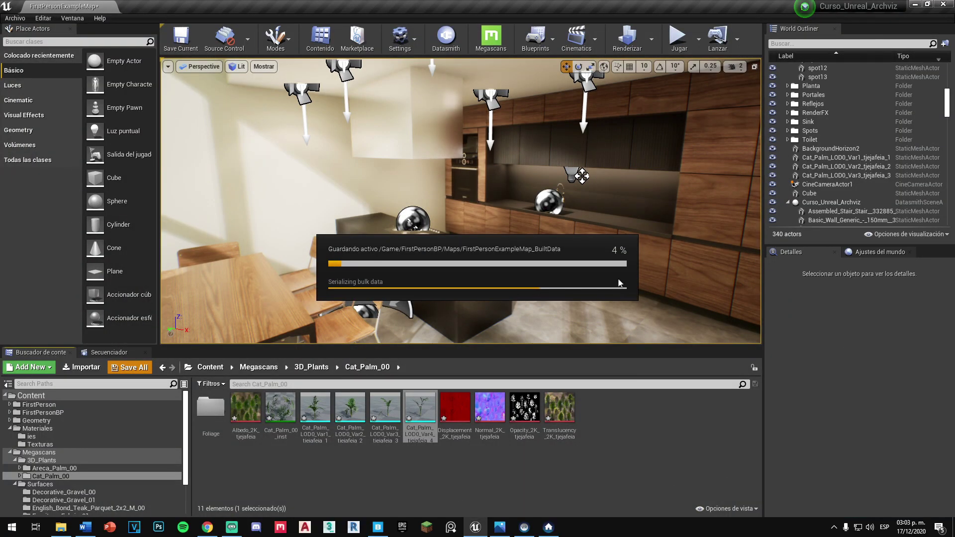
pyautogui.moveTo(690, 254); pyautogui.dragTo(673, 234, button='right')
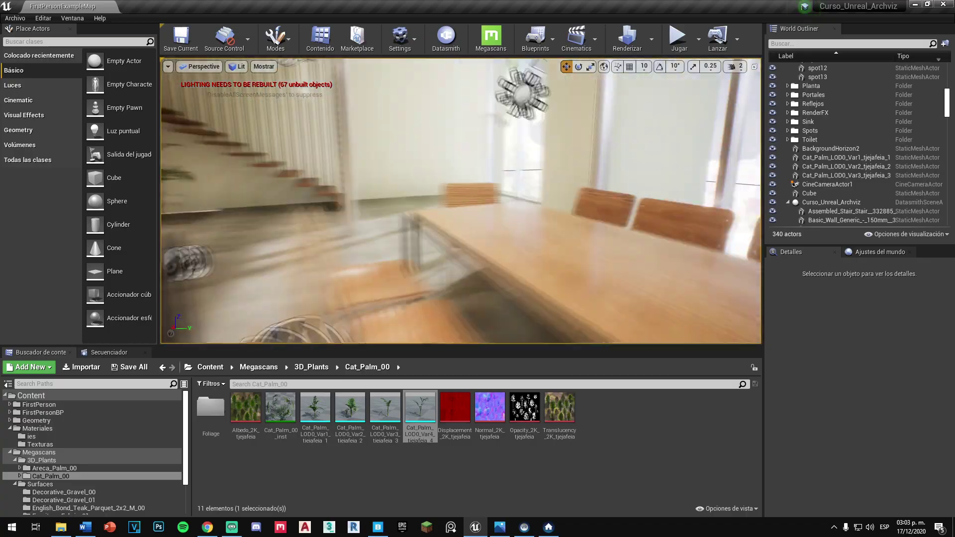
pyautogui.hotkey('alt', 'Tab')
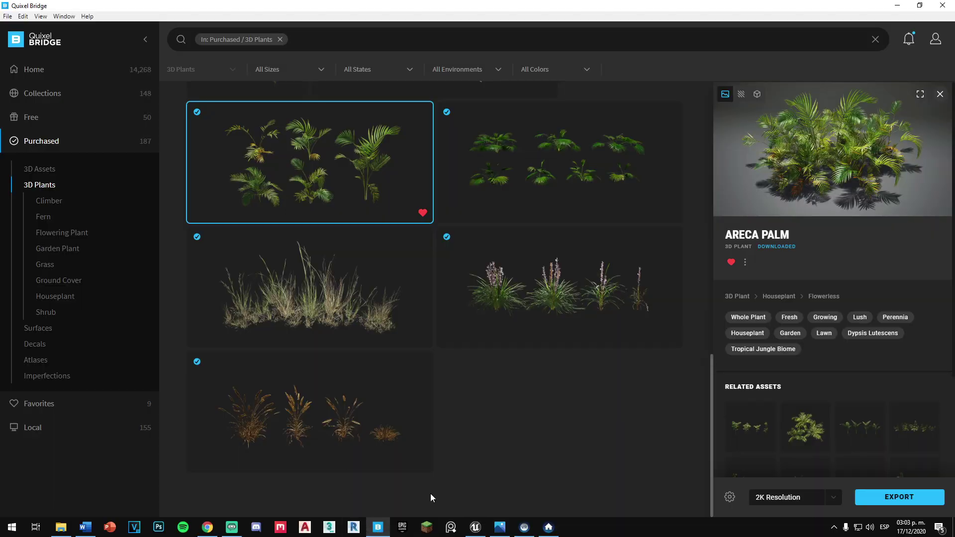
# Step: From Purchased > Surfaces > Concrete, export Cast In Situ Concrete 2x2 M to Unreal
pyautogui.click(63, 94)
pyautogui.click(42, 141)
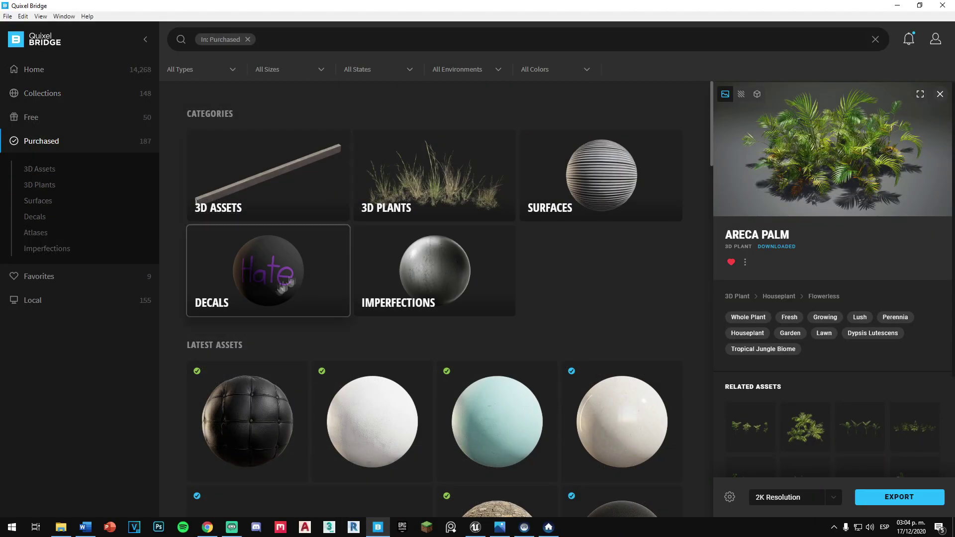
pyautogui.click(597, 179)
pyautogui.click(648, 179)
pyautogui.click(568, 366)
pyautogui.click(899, 497)
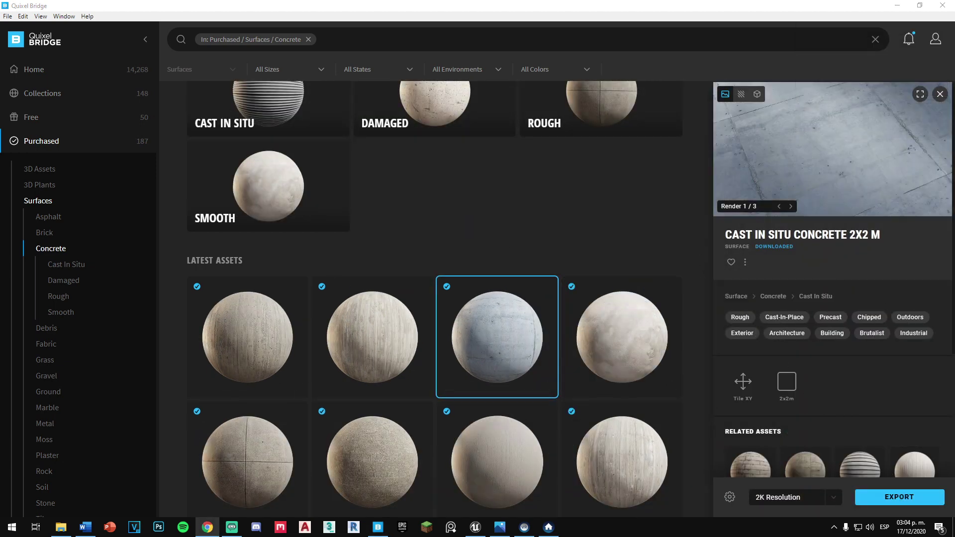
pyautogui.click(475, 527)
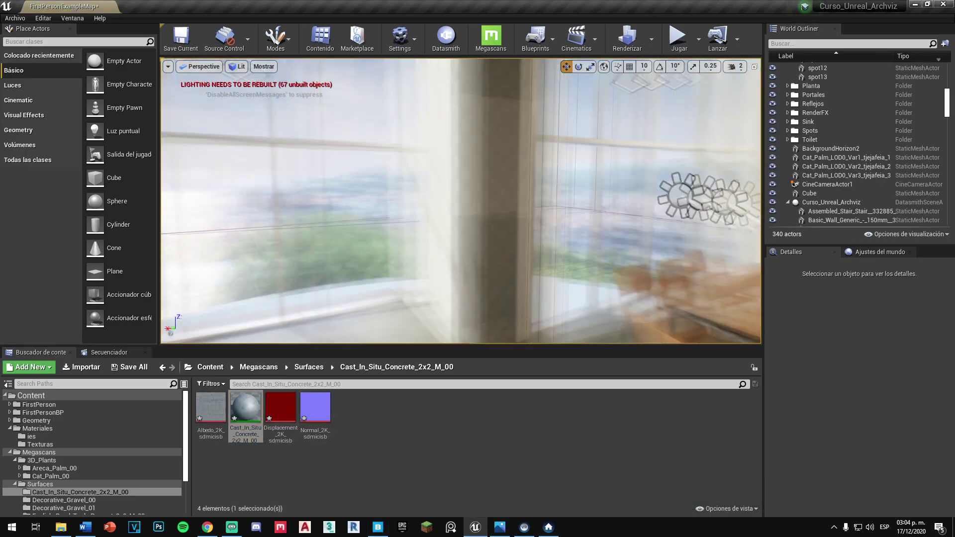
# Step: Create a material from Albedo_2K_sdmicisb and apply it to the Basic_Wall_Generic wall by the windows
pyautogui.moveTo(461, 269); pyautogui.dragTo(461, 269, button='right')
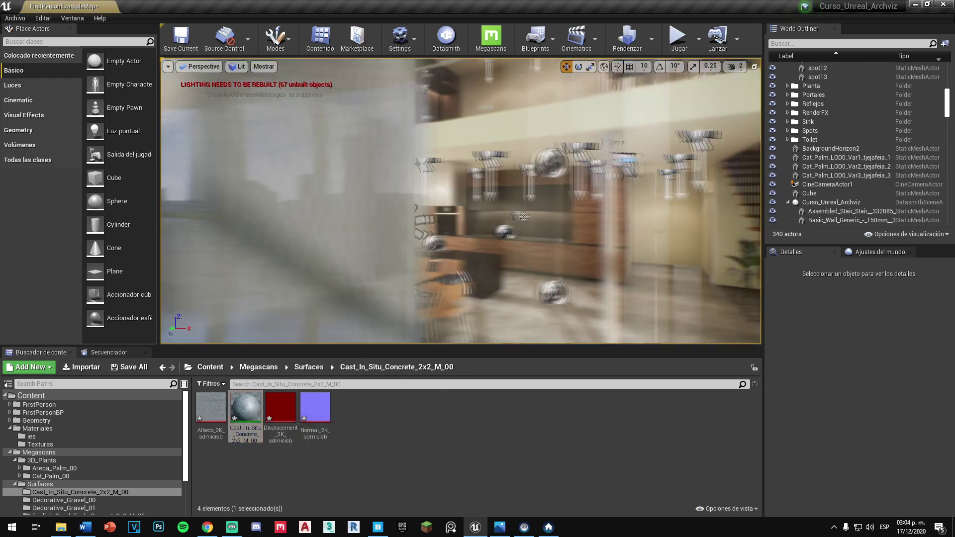
pyautogui.click(461, 269)
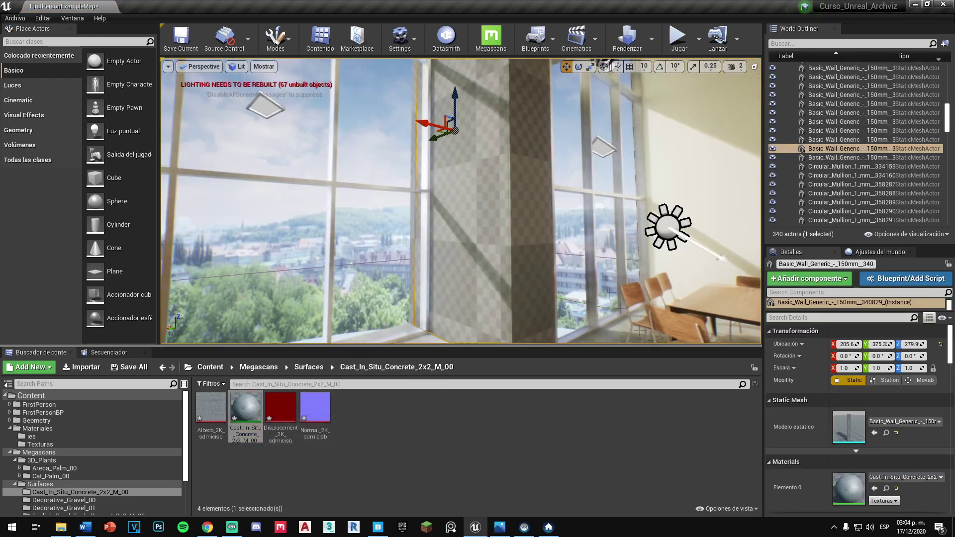
pyautogui.moveTo(462, 269); pyautogui.dragTo(462, 269, button='right')
pyautogui.hotkey('ctrl', 'z')
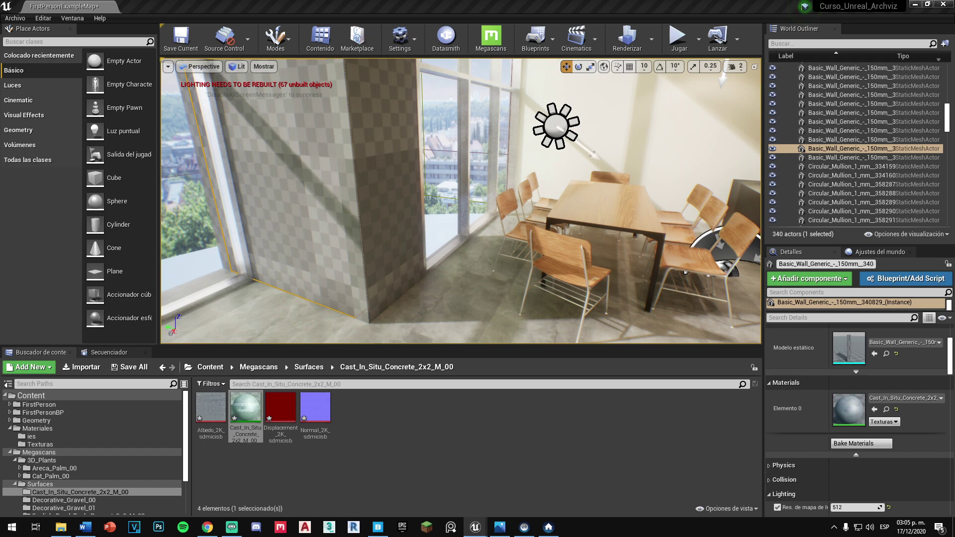
pyautogui.click(458, 442)
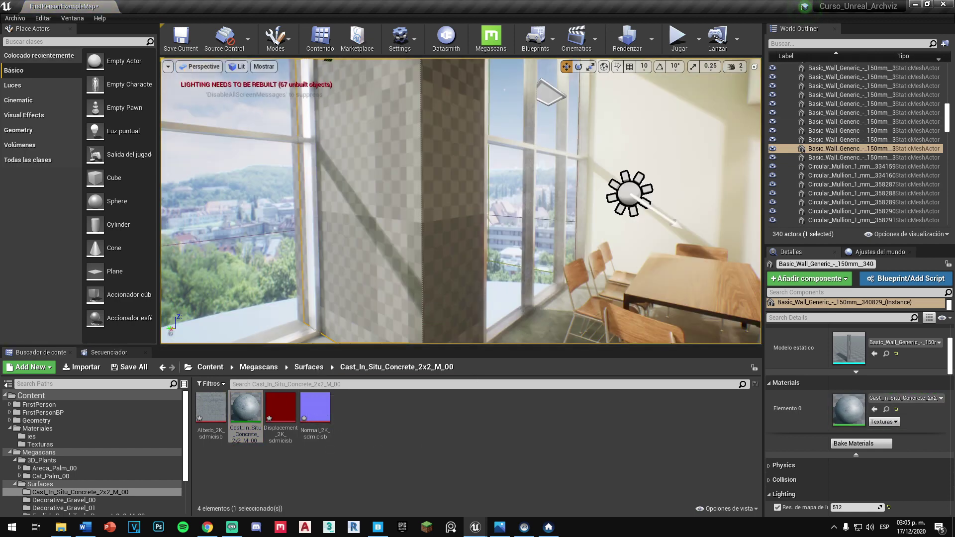
pyautogui.moveTo(349, 407); pyautogui.dragTo(358, 199)
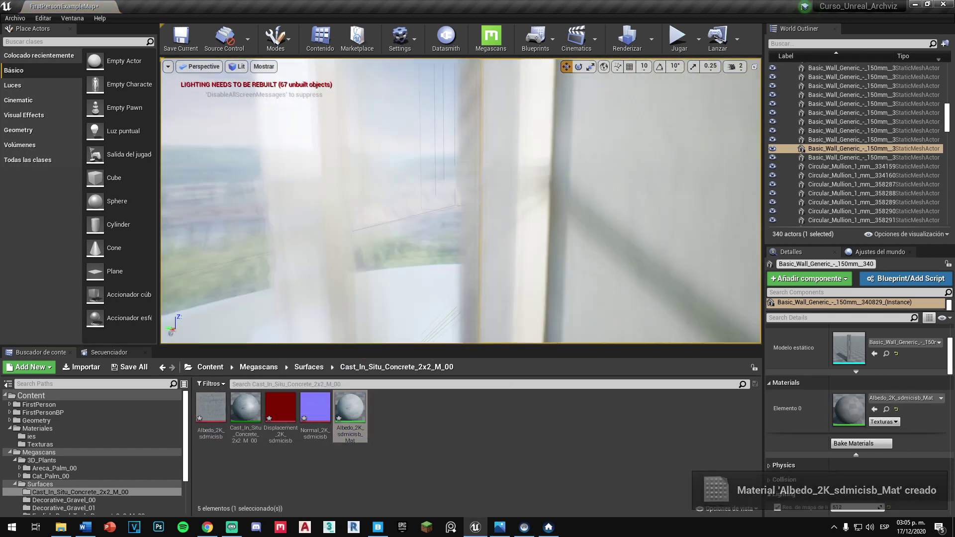
pyautogui.moveTo(358, 198); pyautogui.dragTo(357, 198, button='right')
# Step: Connect the normal map to the material's Normal, change the roughness constant, and apply
pyautogui.press('Escape')
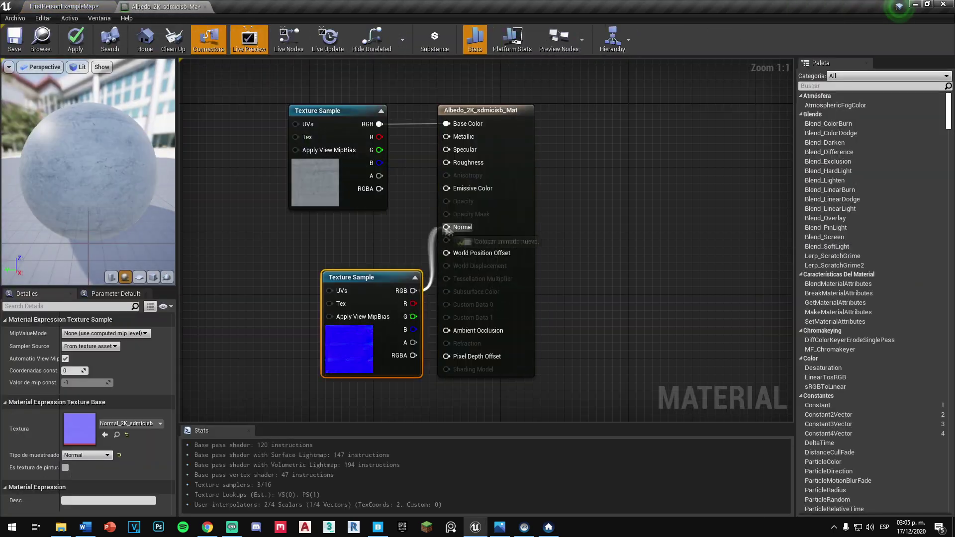
pyautogui.moveTo(448, 230); pyautogui.dragTo(447, 227)
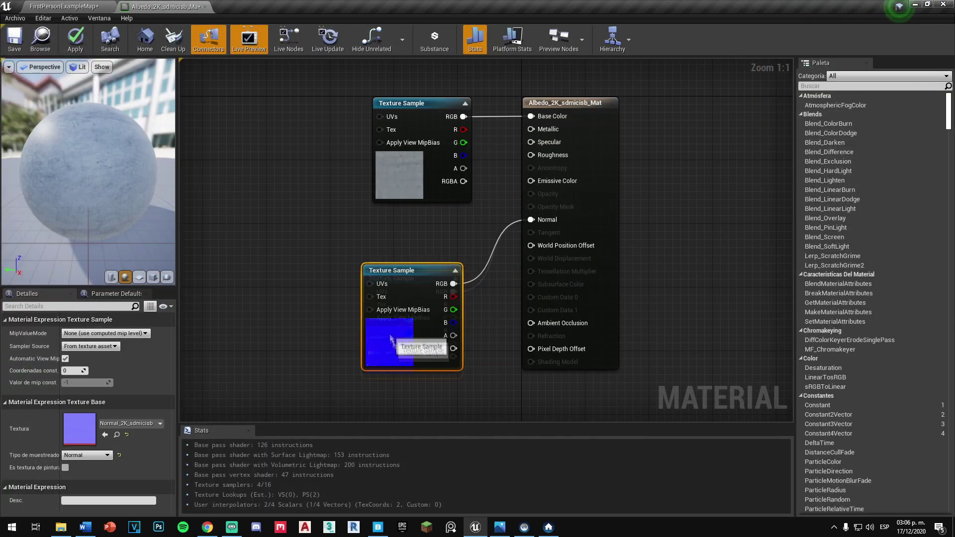
pyautogui.moveTo(92, 193); pyautogui.dragTo(80, 247)
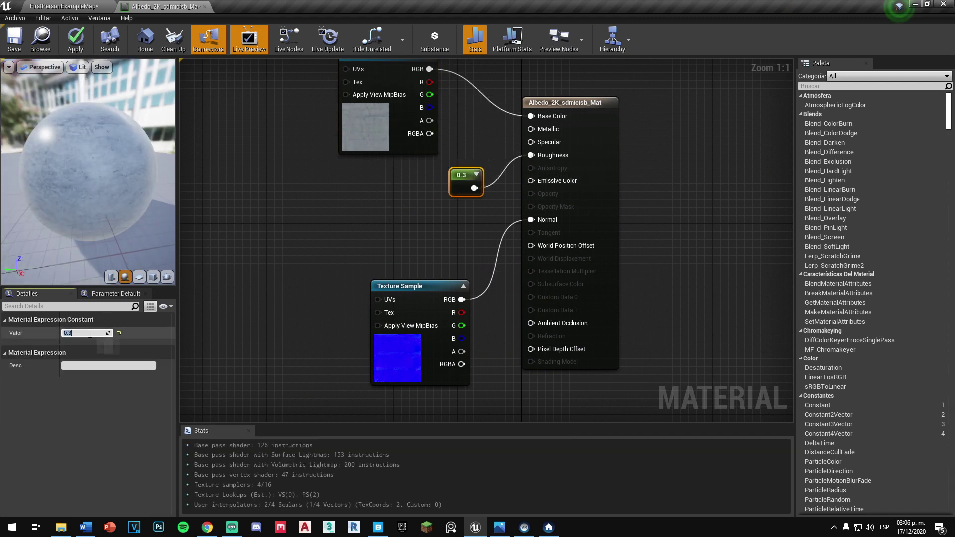
pyautogui.write('5')
pyautogui.press('Return')
pyautogui.click(73, 55)
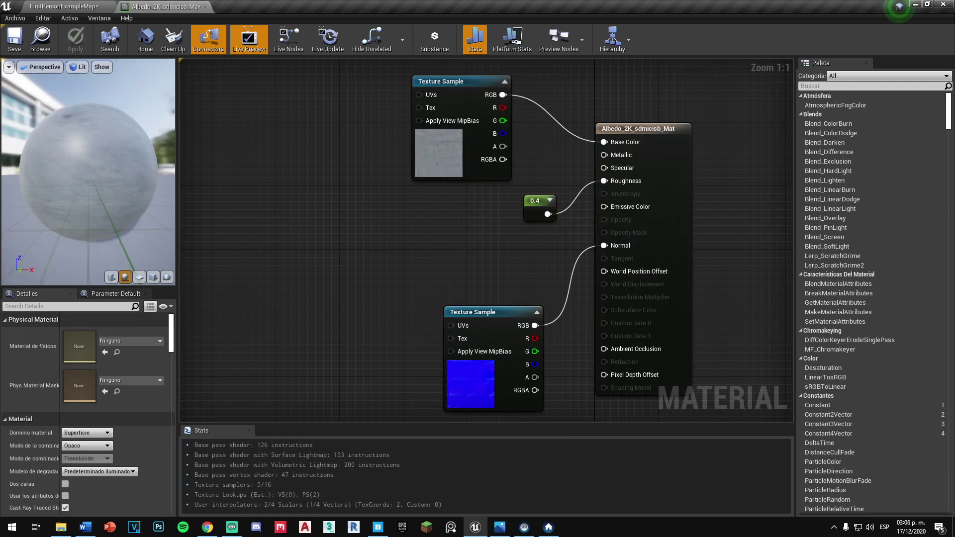
# Step: Add a Constant3Vector set to pure blue (0,0,1) and connect it to the Lerp's A input
pyautogui.moveTo(530, 336)
pyautogui.mouseDown()
pyautogui.moveTo(489, 287)
pyautogui.moveTo(495, 342)
pyautogui.mouseUp()
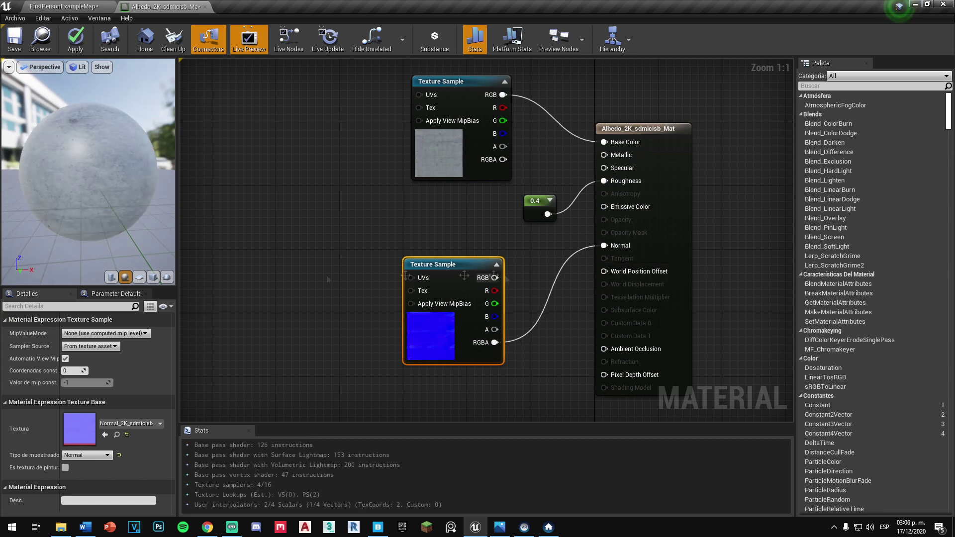
pyautogui.moveTo(447, 269); pyautogui.dragTo(297, 308)
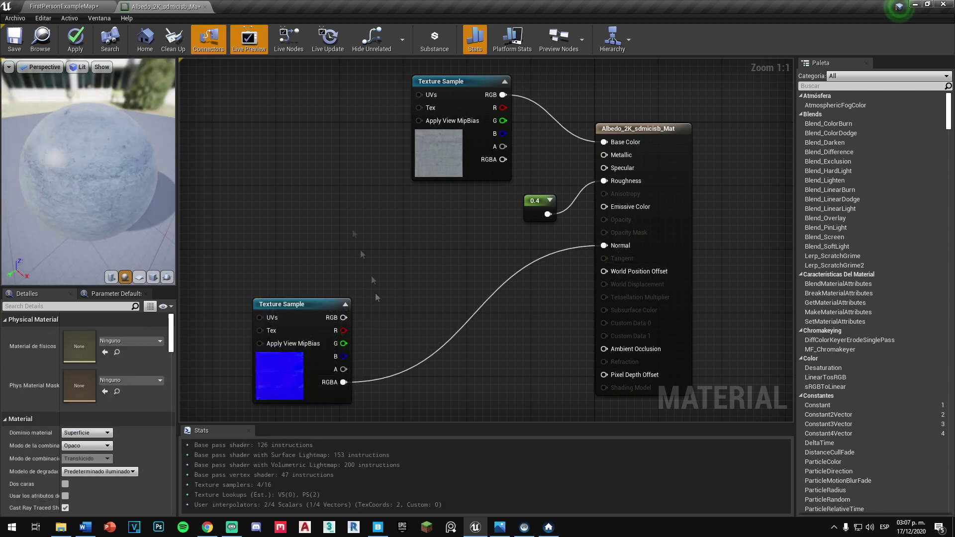
pyautogui.click(306, 207)
pyautogui.doubleClick(333, 239)
pyautogui.click(392, 430)
pyautogui.write('1')
pyautogui.click(475, 479)
pyautogui.moveTo(361, 222); pyautogui.dragTo(450, 286)
# Step: Drive the Lerp's Alpha with a scalar parameter named Normal and adjust its default value
pyautogui.click(416, 371)
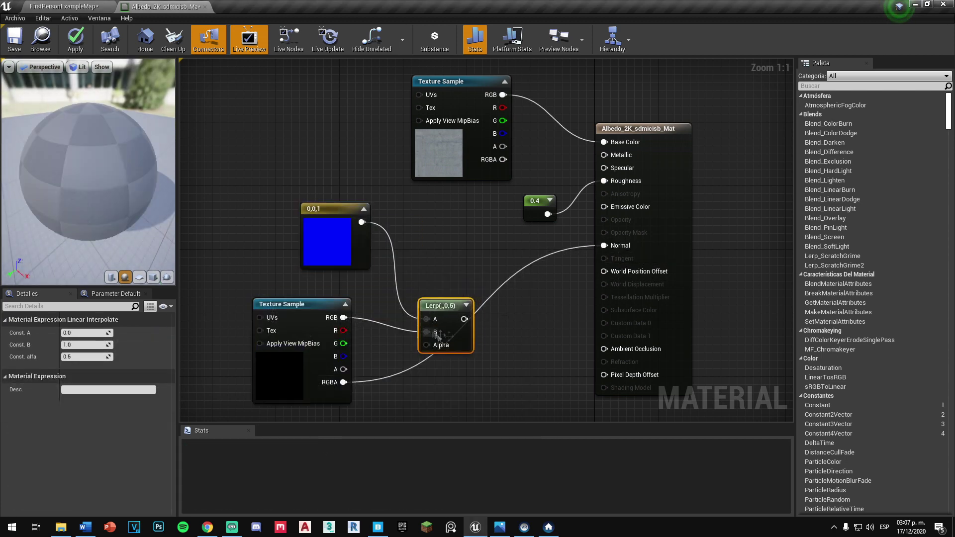
pyautogui.moveTo(421, 378); pyautogui.dragTo(458, 311)
pyautogui.rightClick(422, 372)
pyautogui.click(448, 393)
pyautogui.write('Normal')
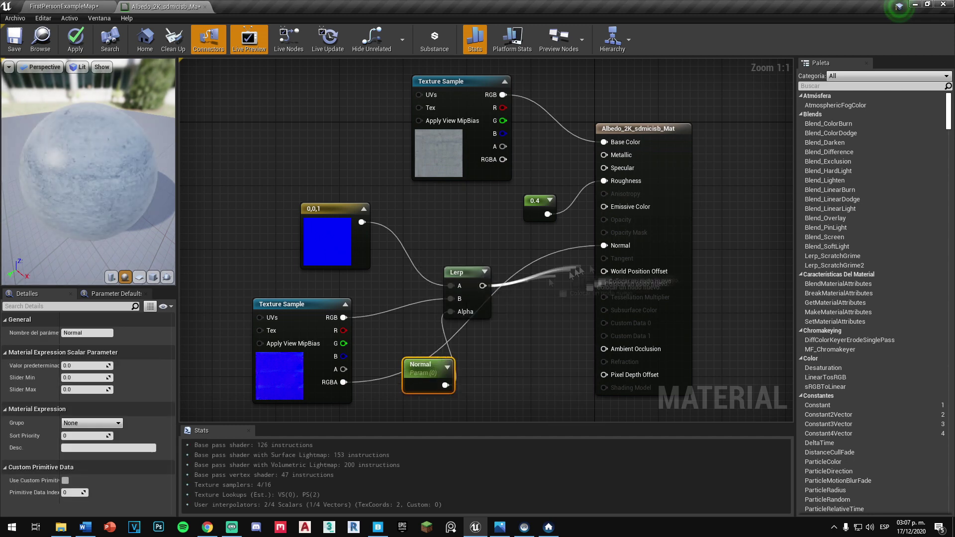
pyautogui.moveTo(457, 272); pyautogui.dragTo(503, 264)
pyautogui.moveTo(69, 366); pyautogui.dragTo(87, 365)
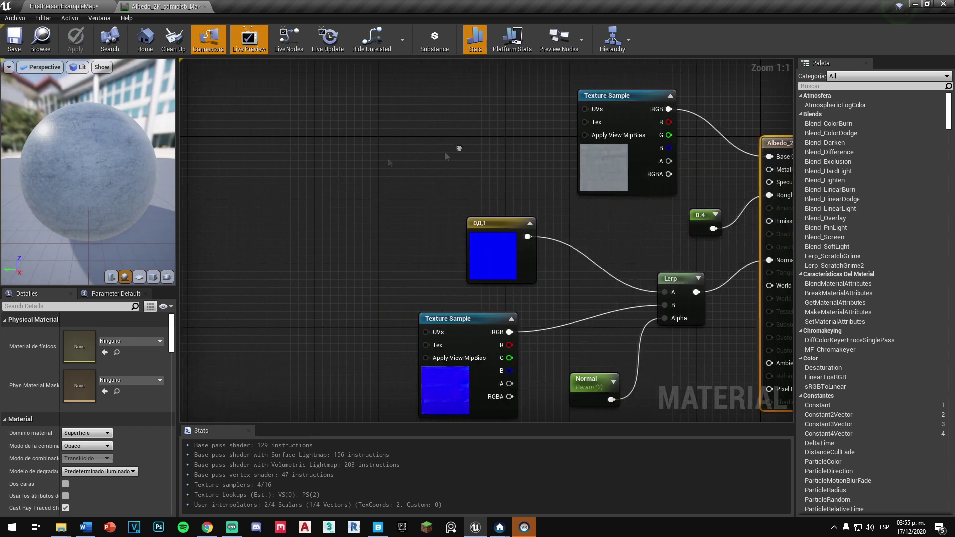
# Step: Feed a TexCoord node into the texture samples' UVs and return to the level
pyautogui.rightClick(328, 179)
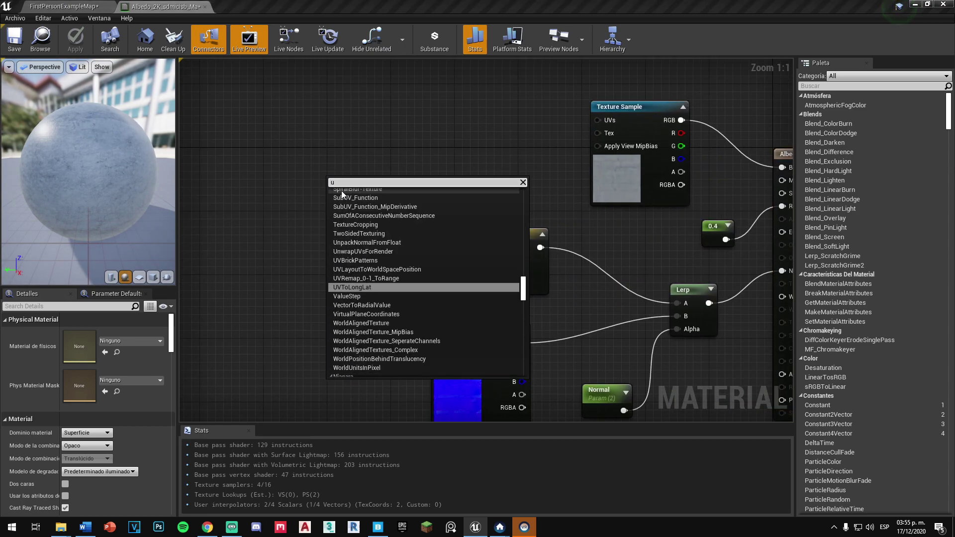
pyautogui.click(393, 200)
pyautogui.moveTo(453, 347); pyautogui.dragTo(450, 343)
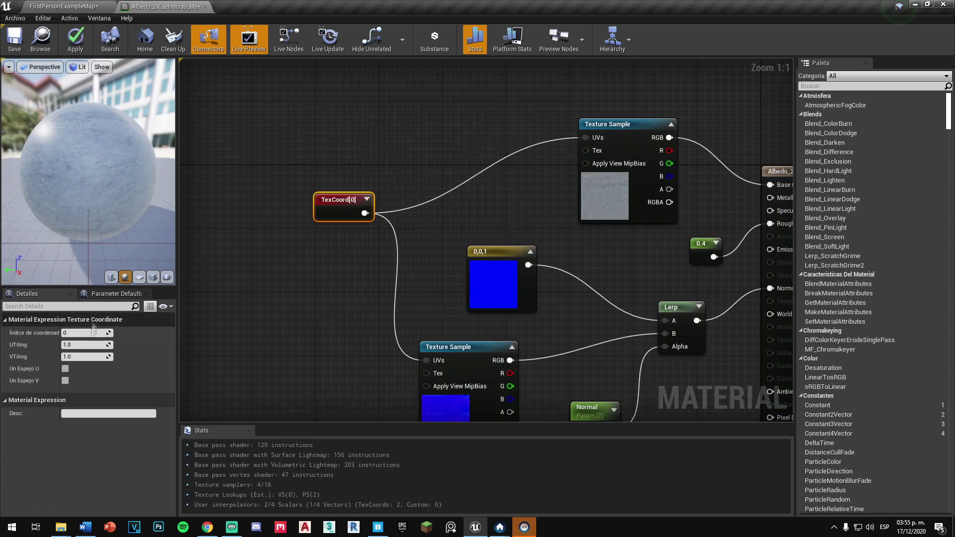
pyautogui.click(82, 5)
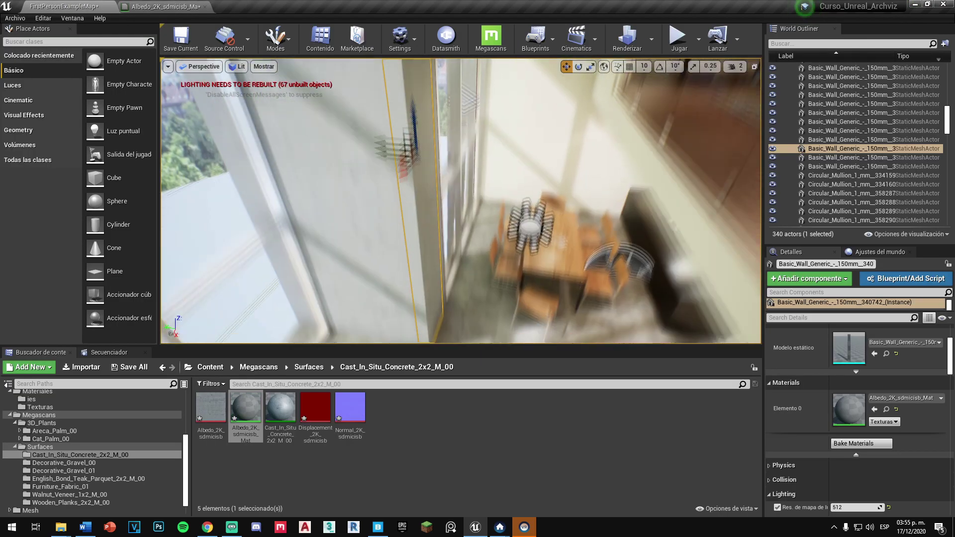
pyautogui.moveTo(461, 200); pyautogui.dragTo(461, 200)
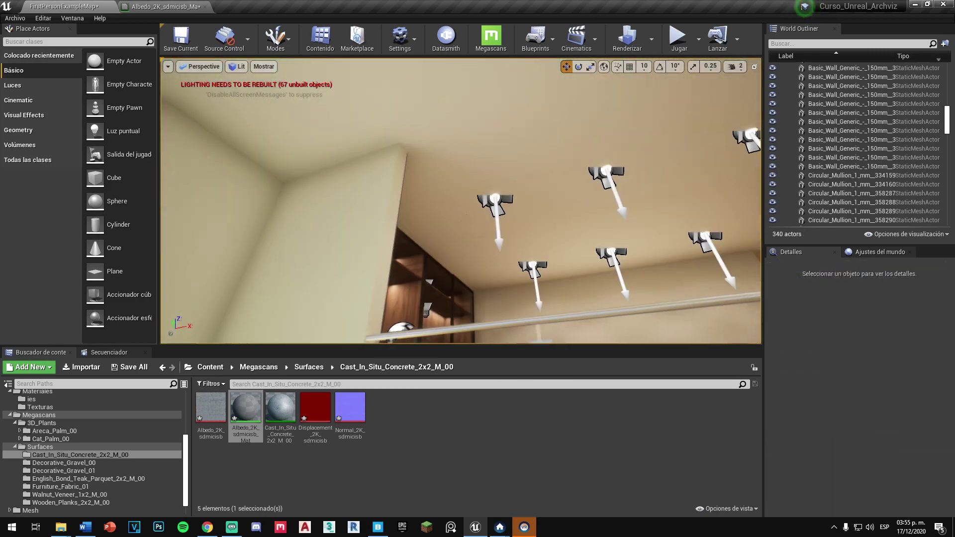
# Step: Add SpotLight23 at a ceiling spot fixture and open the English_Bond_Teak_Parquet folder
pyautogui.click(494, 199)
pyautogui.press('f')
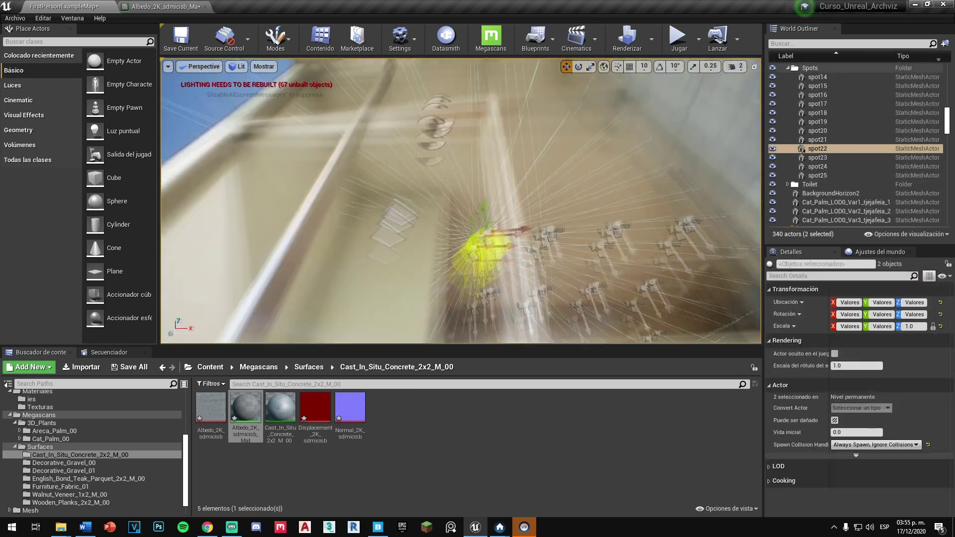
pyautogui.press('f')
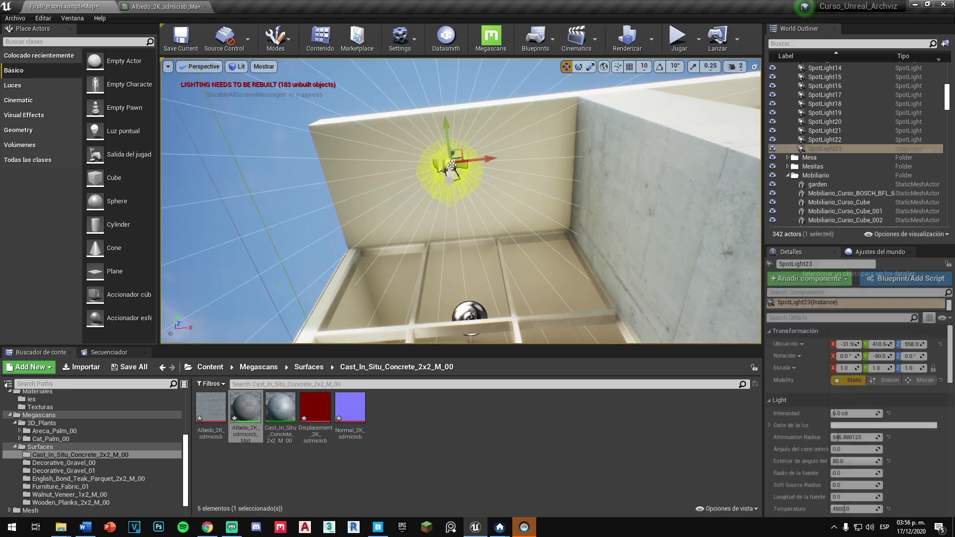
pyautogui.scroll(-5, 549, 218)
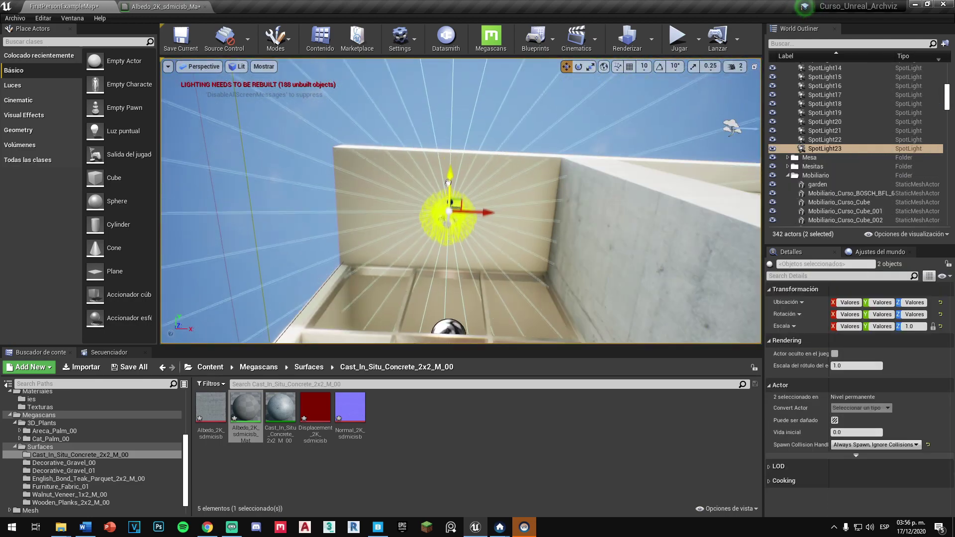
pyautogui.moveTo(444, 186); pyautogui.dragTo(512, 221)
pyautogui.moveTo(511, 221); pyautogui.dragTo(484, 161, button='right')
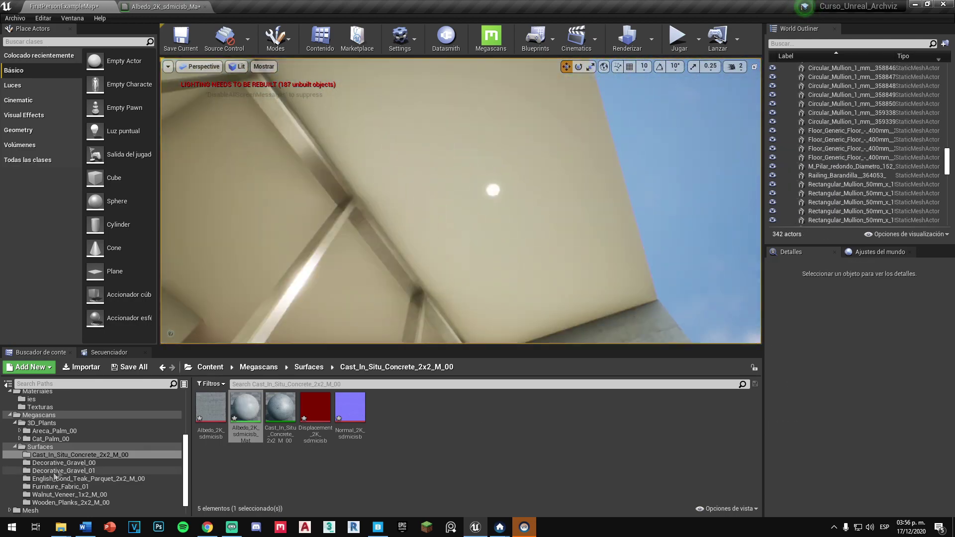
pyautogui.click(40, 478)
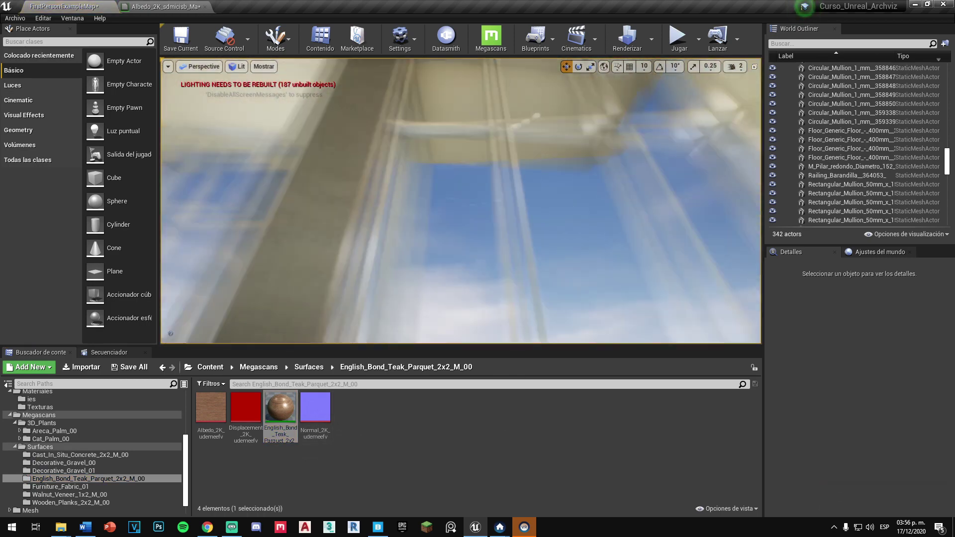
pyautogui.moveTo(511, 221); pyautogui.dragTo(497, 199, button='right')
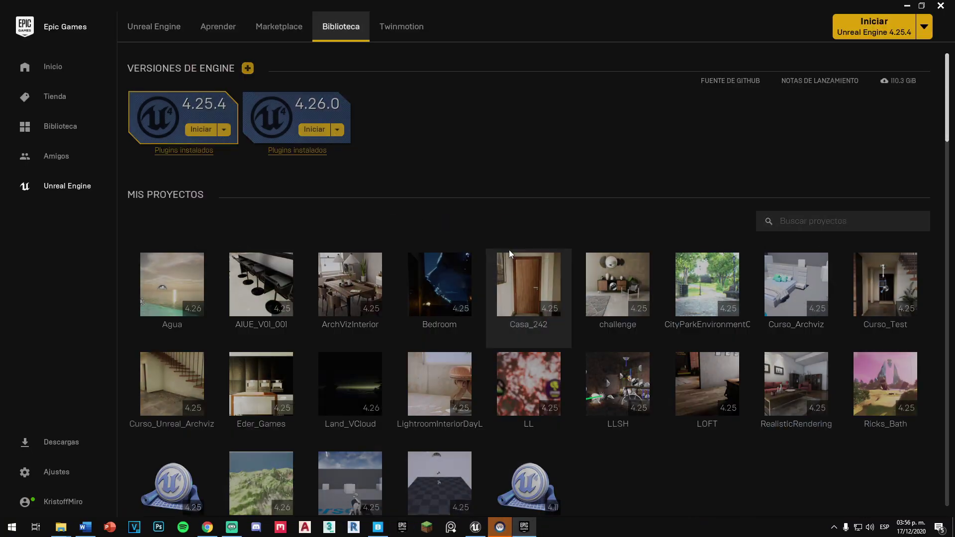
# Step: Launch the AIUE_V01_001 project and start migrating the selected kitchen meshes
pyautogui.scroll(-3, 613, 203)
pyautogui.scroll(2, 615, 206)
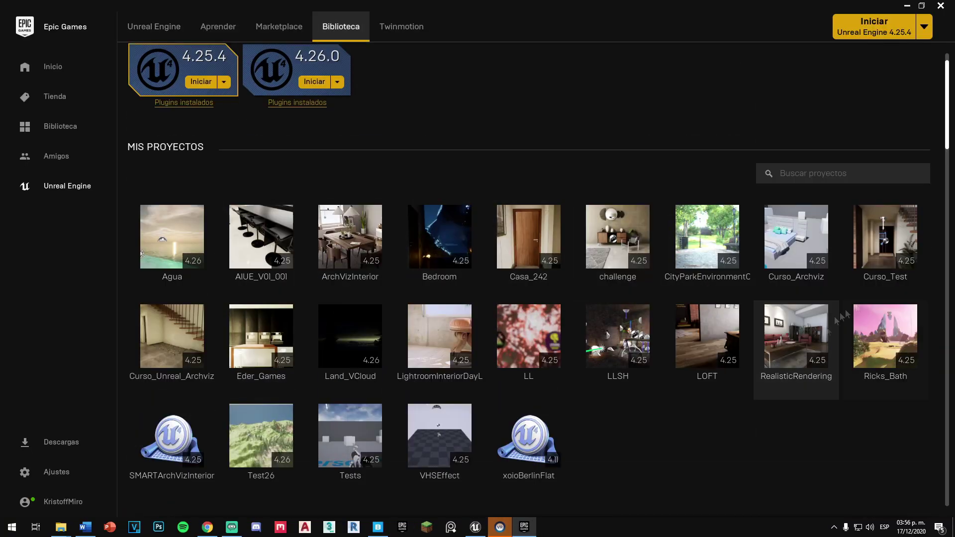
pyautogui.doubleClick(260, 243)
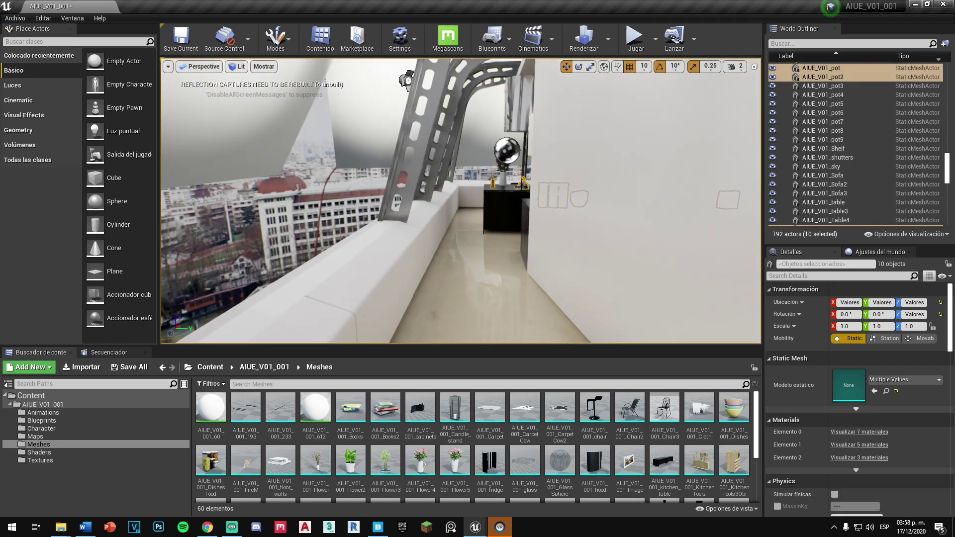
pyautogui.hotkey('ctrl', 'shift', 's')
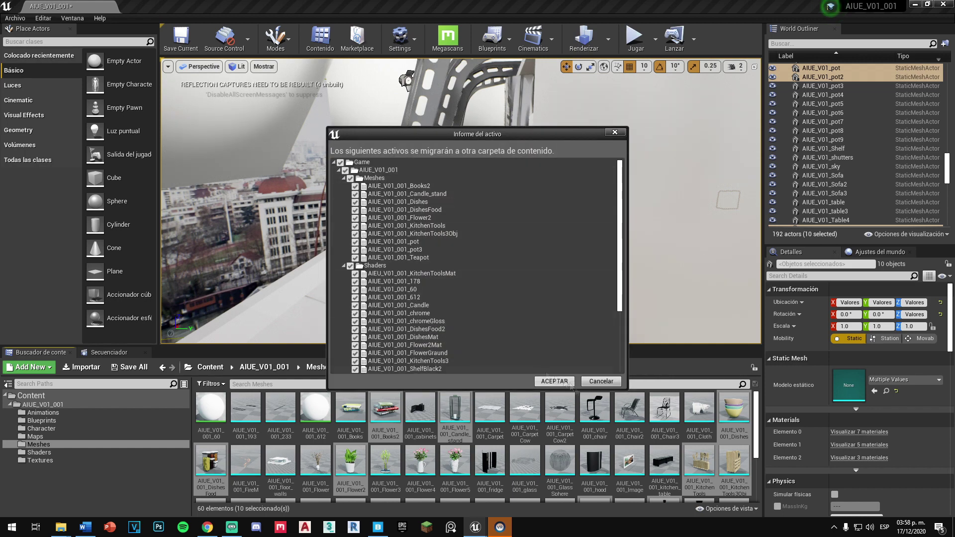
# Step: Accept the asset report and migrate the assets into the Curso_Unreal_Archviz Content folder
pyautogui.click(568, 384)
pyautogui.click(380, 251)
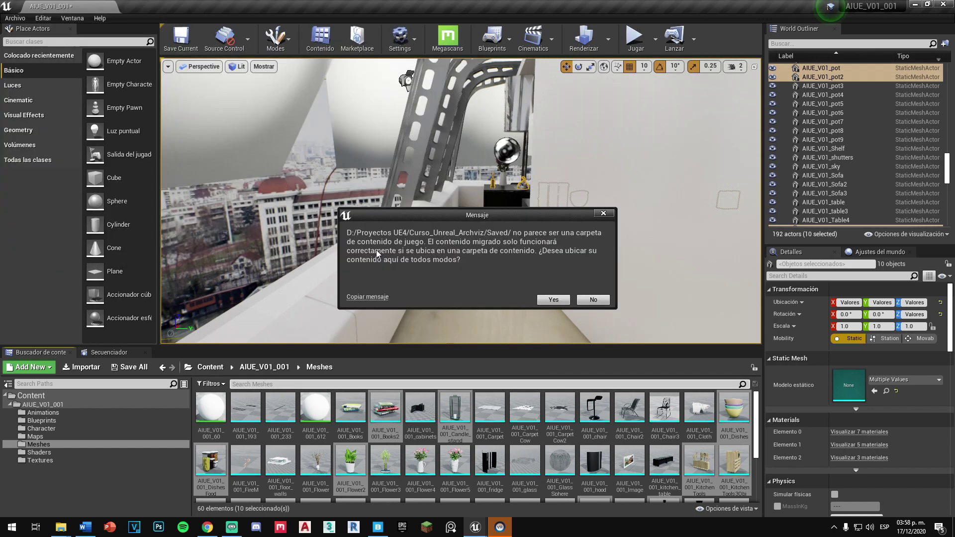
pyautogui.click(568, 300)
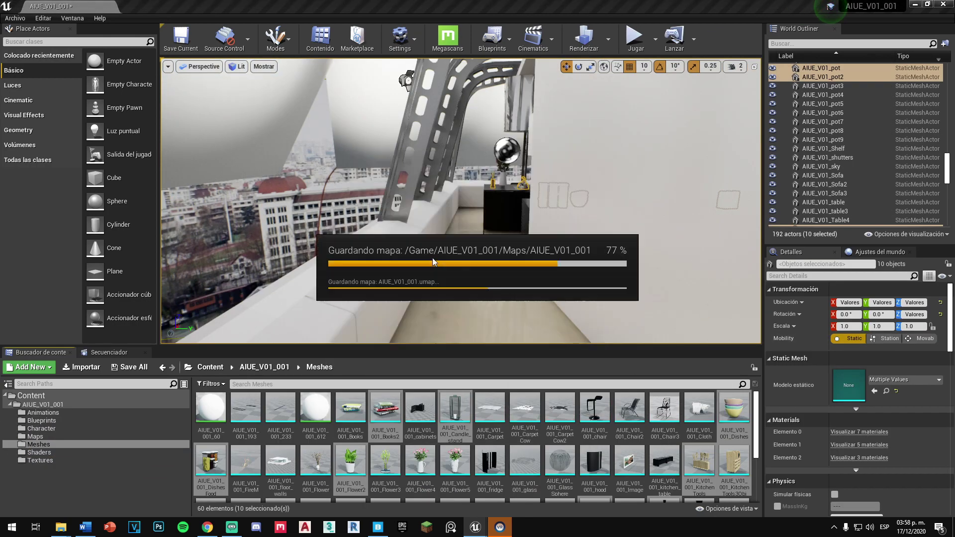
pyautogui.click(549, 503)
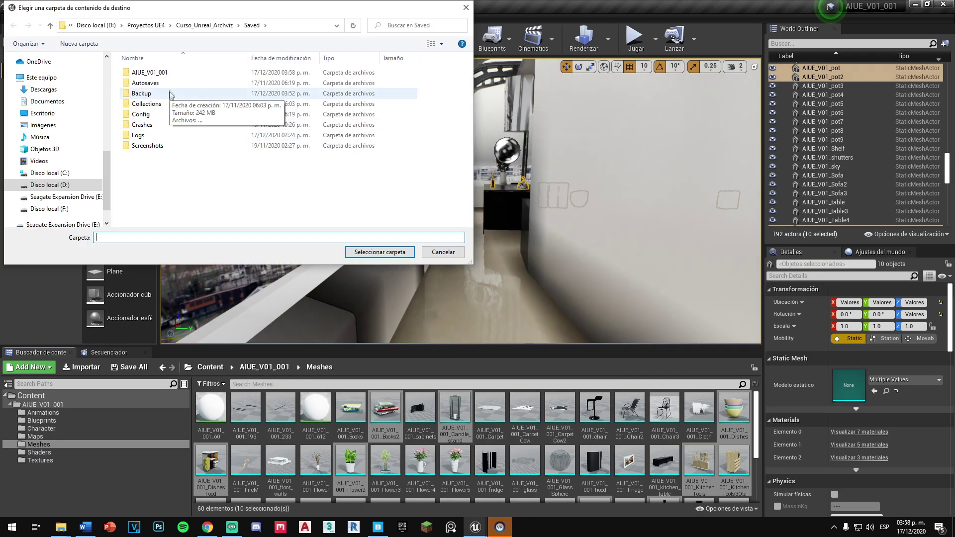
pyautogui.press('Return')
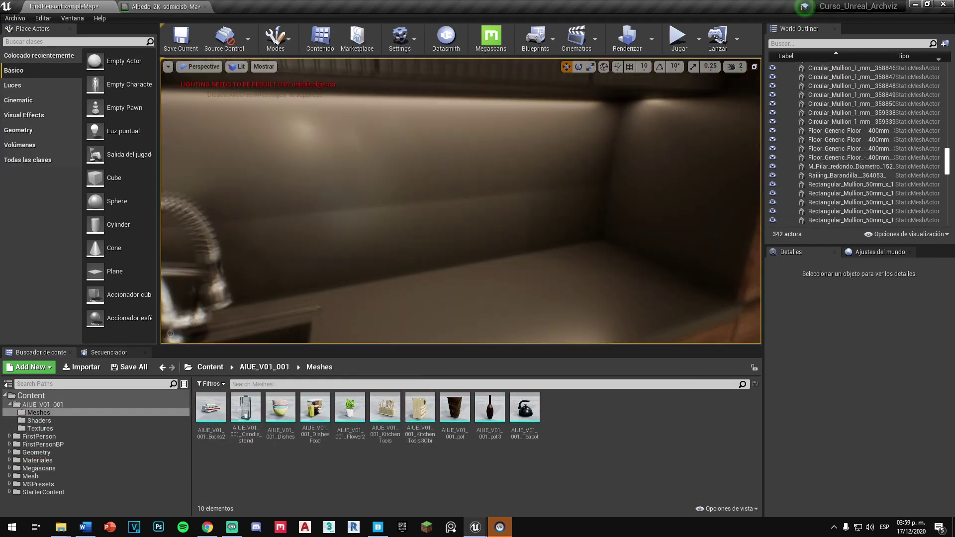
# Step: Place a utensil holder, the food jars and a second utensil holder on the kitchen counter
pyautogui.moveTo(385, 408); pyautogui.dragTo(393, 278)
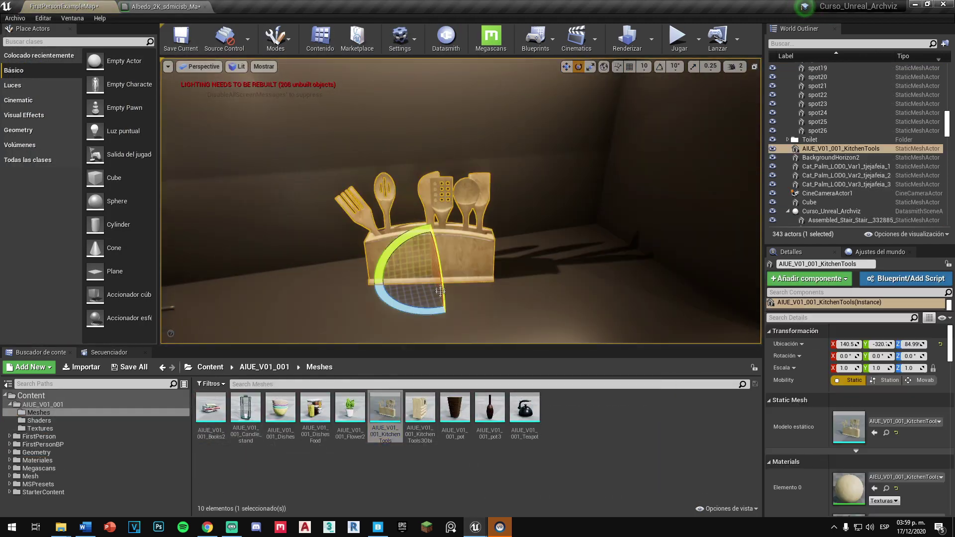
pyautogui.moveTo(316, 408); pyautogui.dragTo(532, 277)
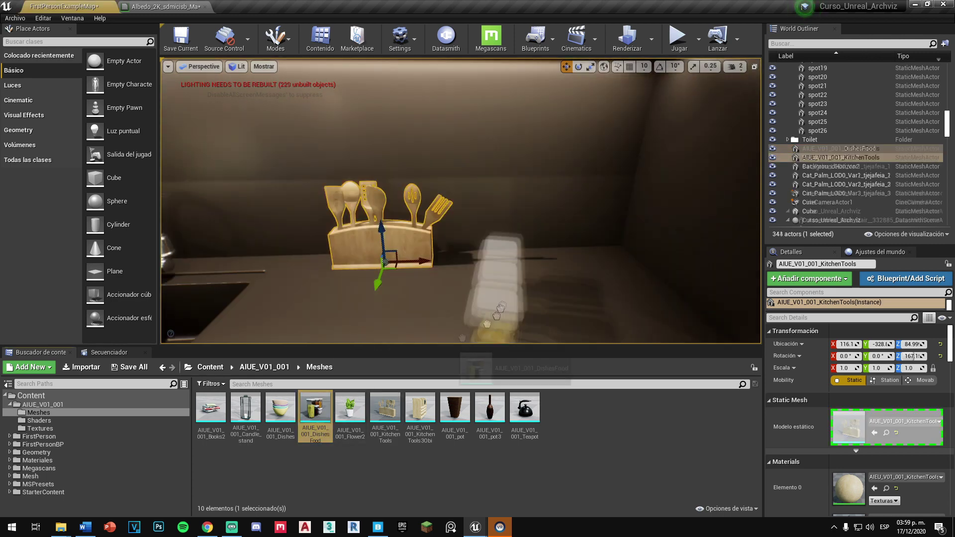
pyautogui.press('f')
pyautogui.moveTo(466, 210); pyautogui.dragTo(498, 214)
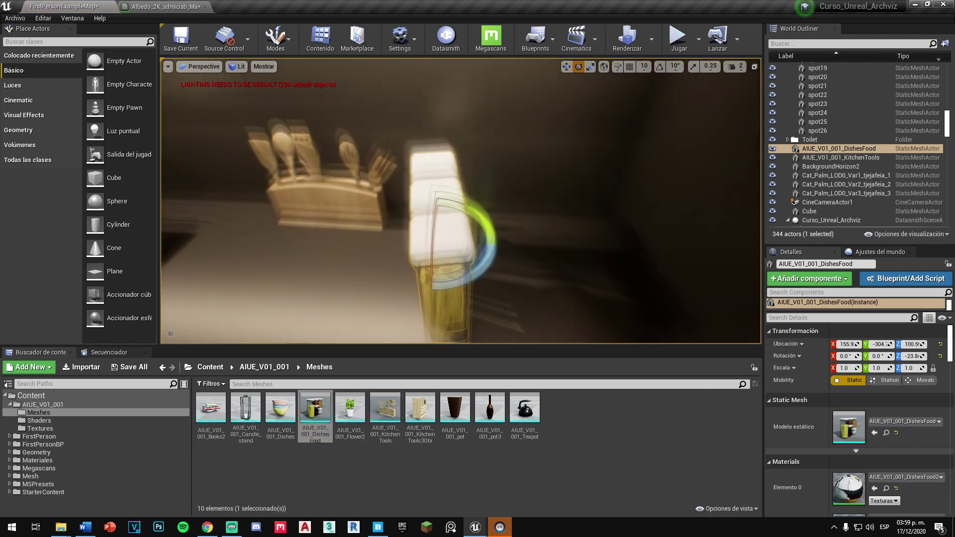
pyautogui.press('w')
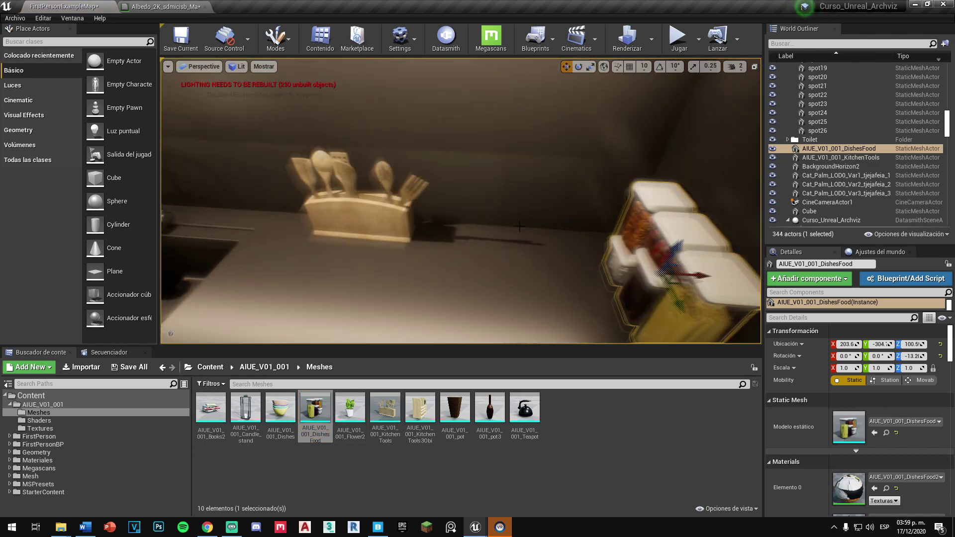
pyautogui.moveTo(420, 408); pyautogui.dragTo(496, 251)
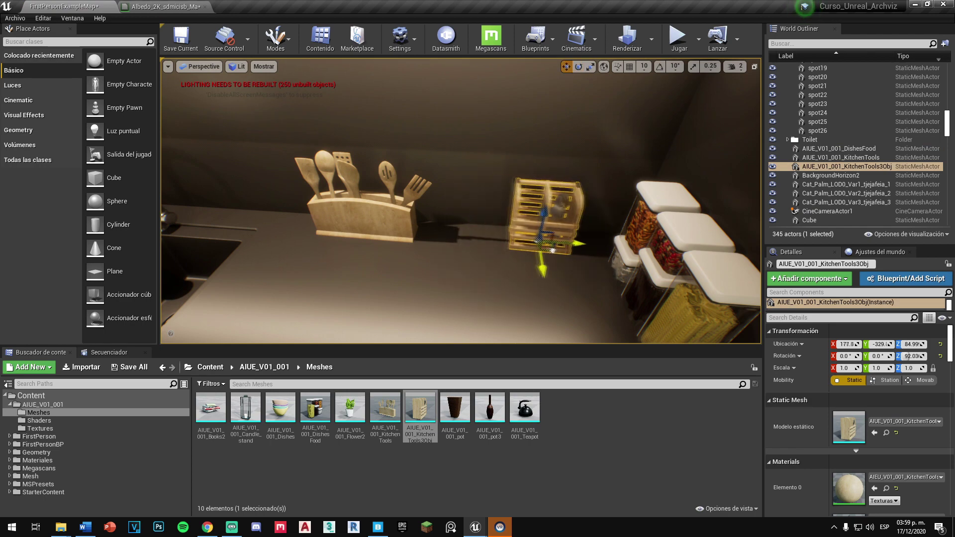
# Step: Drop the potted plant near the sink and place and rotate the candle stand in the corner
pyautogui.moveTo(489, 237); pyautogui.dragTo(348, 239, button='right')
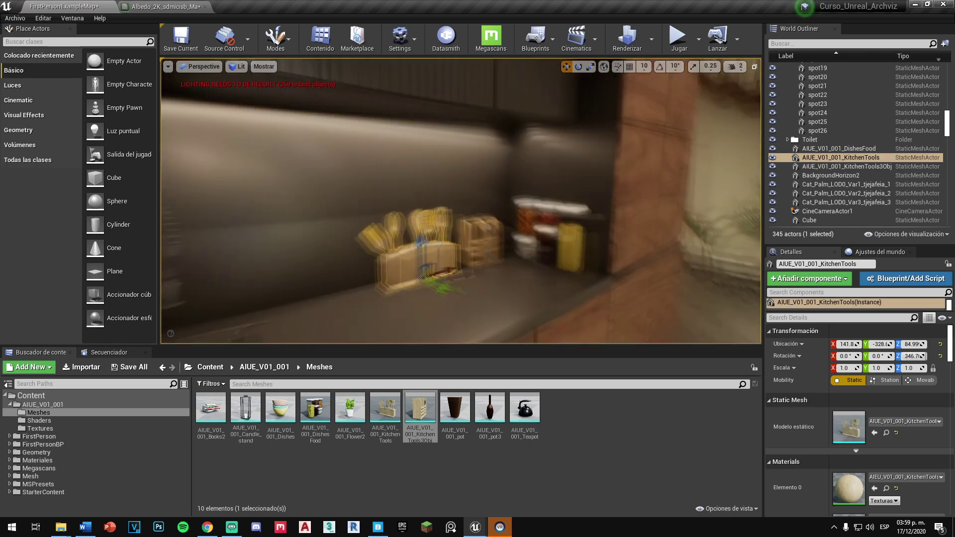
pyautogui.moveTo(350, 407); pyautogui.dragTo(337, 276)
pyautogui.moveTo(338, 276); pyautogui.dragTo(299, 278, button='right')
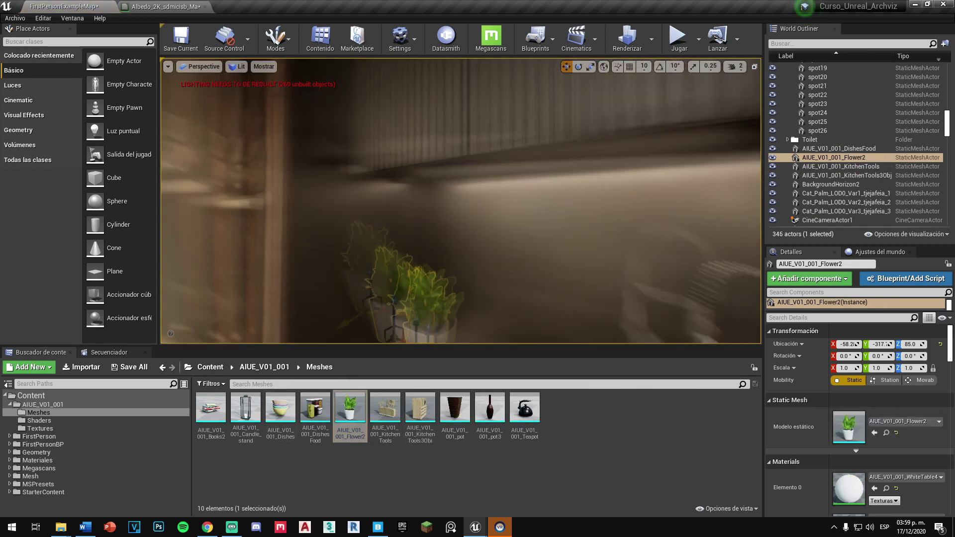
pyautogui.moveTo(245, 408); pyautogui.dragTo(480, 278)
pyautogui.press('e')
pyautogui.moveTo(487, 321); pyautogui.dragTo(422, 279)
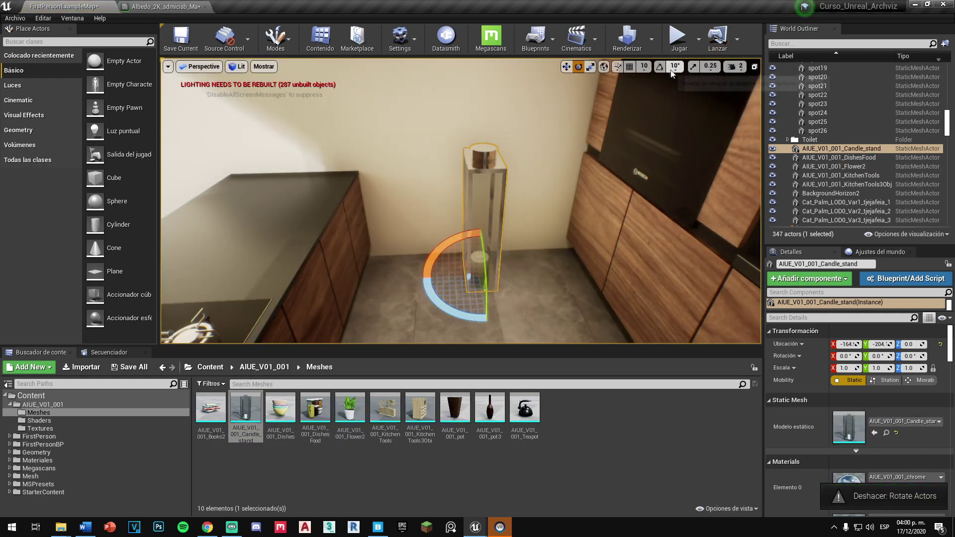
pyautogui.moveTo(478, 281)
pyautogui.mouseDown(button='right')
pyautogui.moveTo(378, 278)
pyautogui.moveTo(477, 279)
pyautogui.mouseUp(button='right')
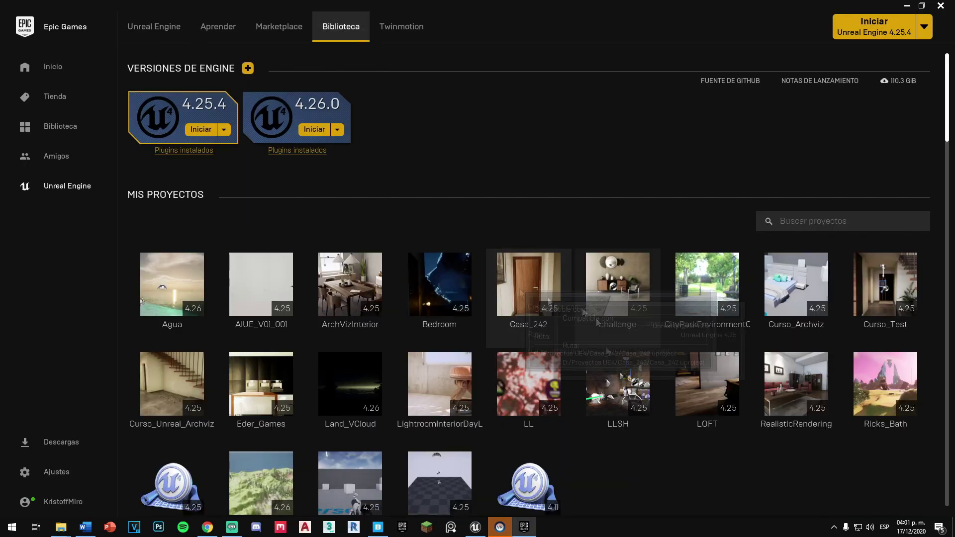
# Step: Open the LOFT project from Mis Proyectos in the Epic Games Launcher library
pyautogui.doubleClick(712, 401)
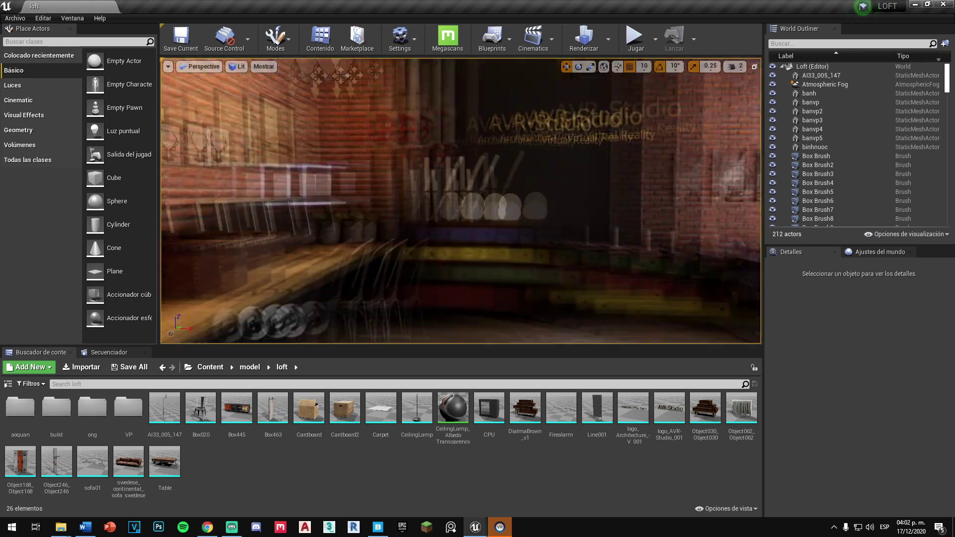
# Step: Migrate the chaucay plant asset into the Archviz Content folder, overwriting existing files
pyautogui.click(331, 194)
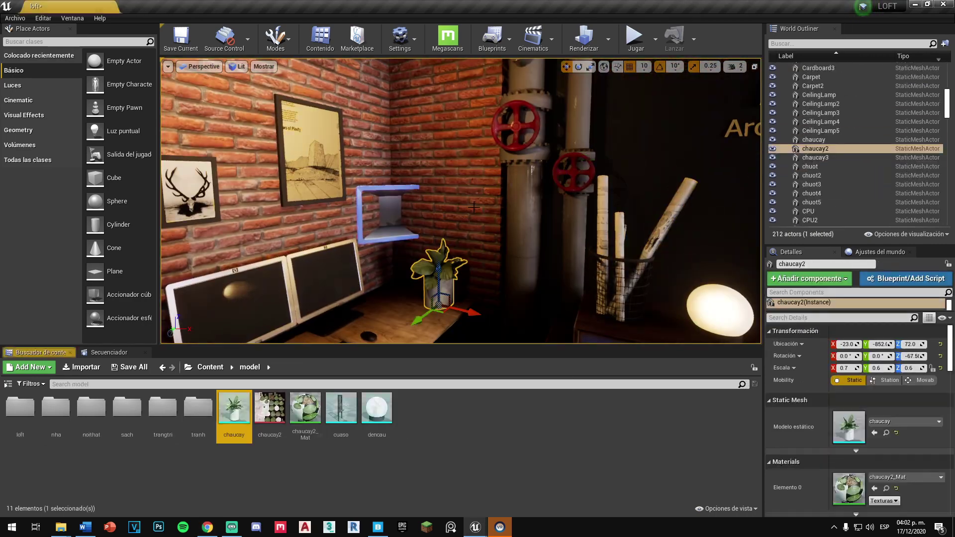
pyautogui.rightClick(234, 411)
pyautogui.moveTo(363, 257)
pyautogui.click(529, 305)
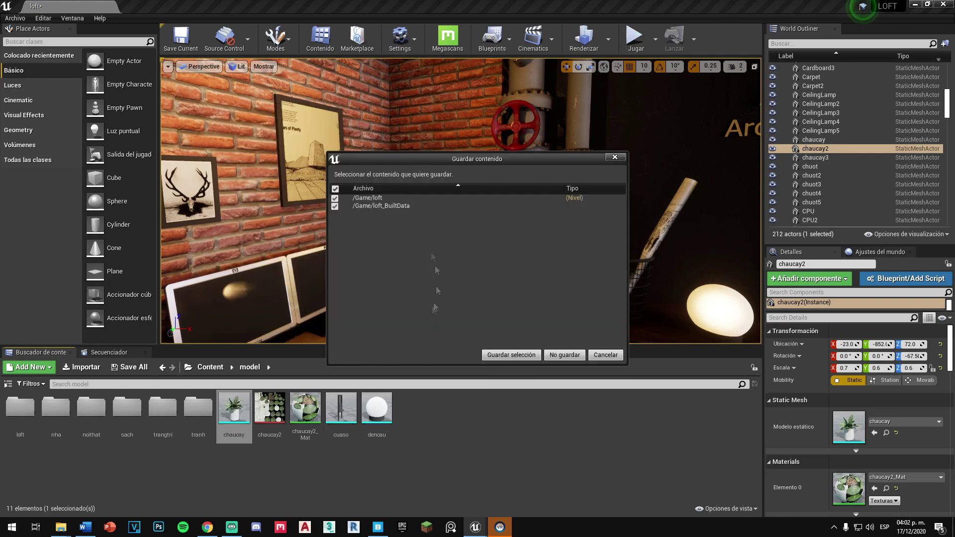
pyautogui.click(517, 354)
pyautogui.click(550, 380)
pyautogui.click(379, 252)
pyautogui.click(494, 284)
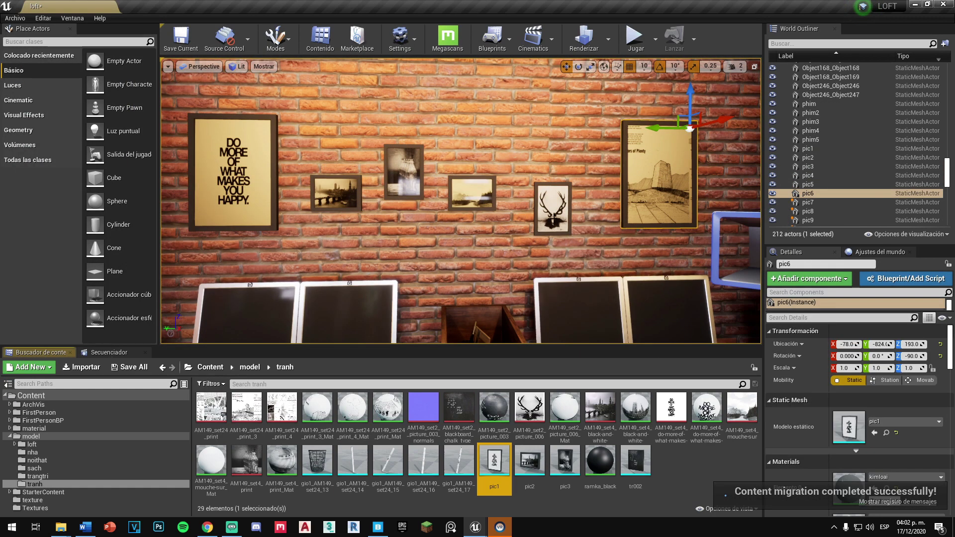
# Step: Migrate the pic1–pic3 picture assets into the Archviz Content folder
pyautogui.keyDown('ctrl'); pyautogui.click(409, 181); pyautogui.keyUp('ctrl')
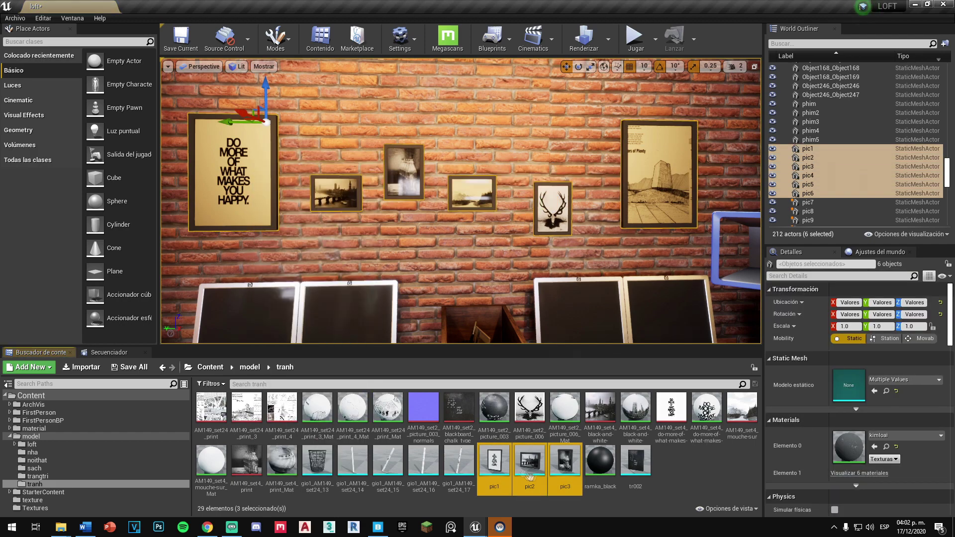
pyautogui.rightClick(529, 477)
pyautogui.moveTo(606, 373)
pyautogui.click(691, 385)
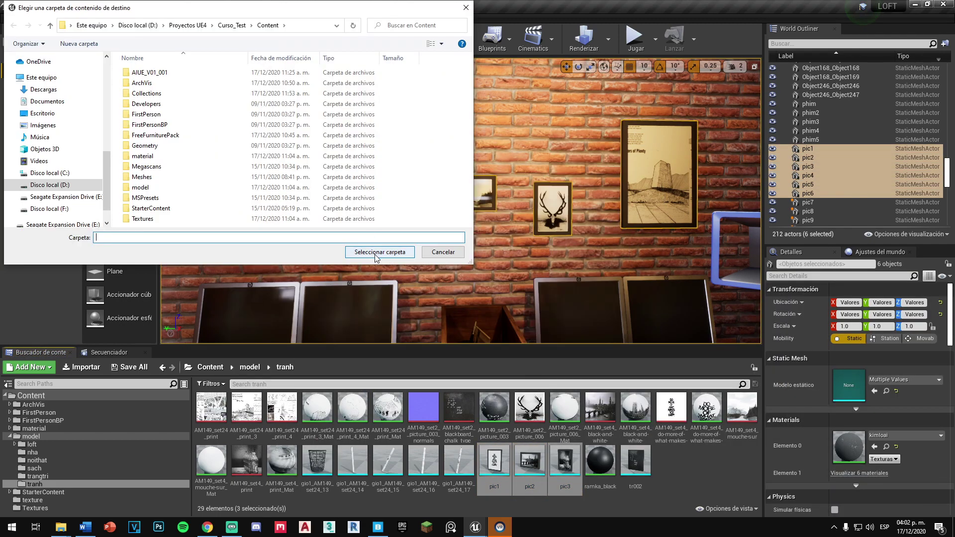
pyautogui.click(376, 253)
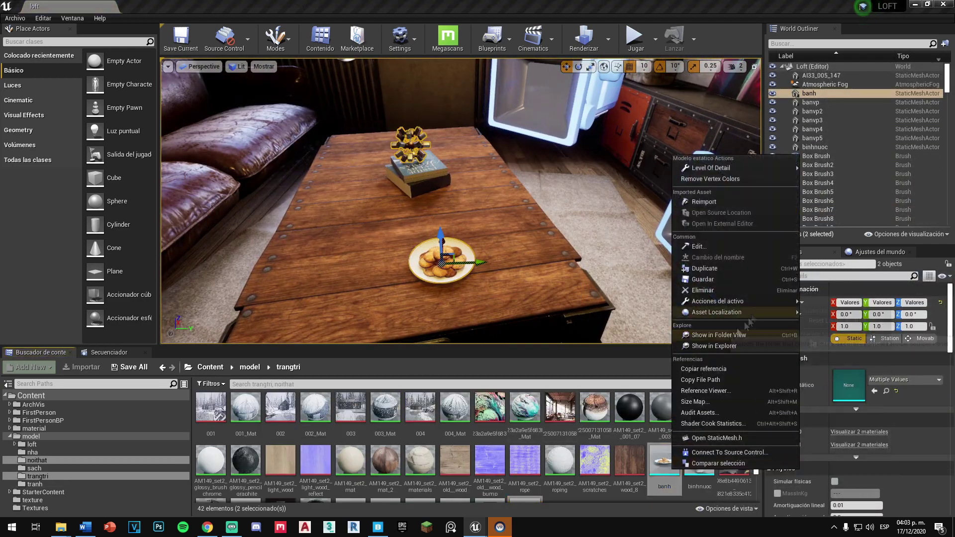
# Step: Migrate the table props and the CeilingLamp into the Archviz project
pyautogui.moveTo(726, 301)
pyautogui.click(816, 366)
pyautogui.click(437, 426)
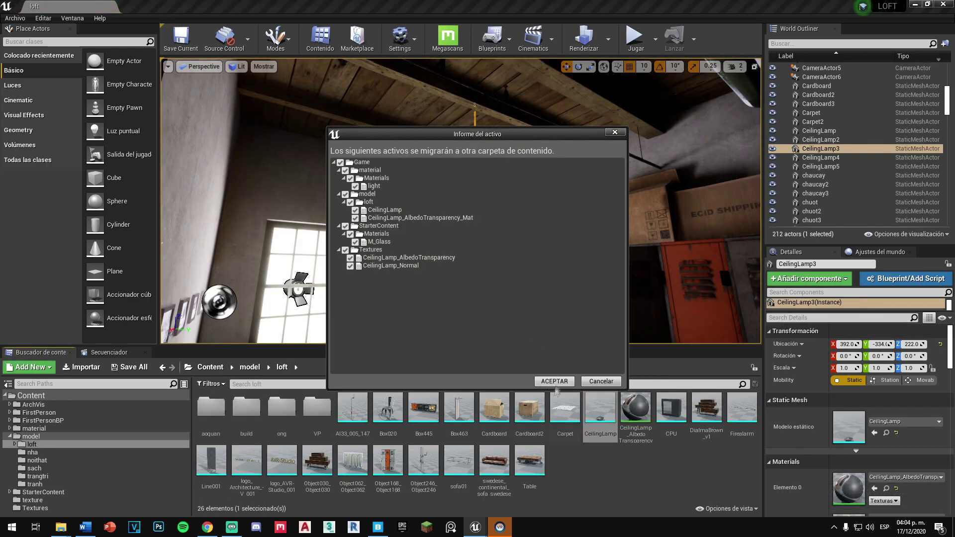
pyautogui.click(555, 383)
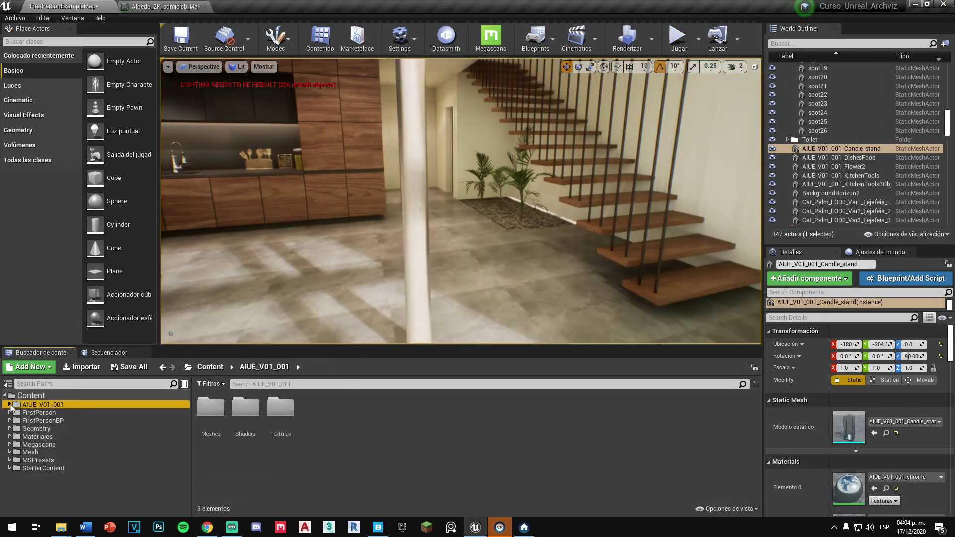
# Step: Place the AIUE Teapot on the stove and apply the chrome shader to it
pyautogui.click(37, 436)
pyautogui.click(39, 460)
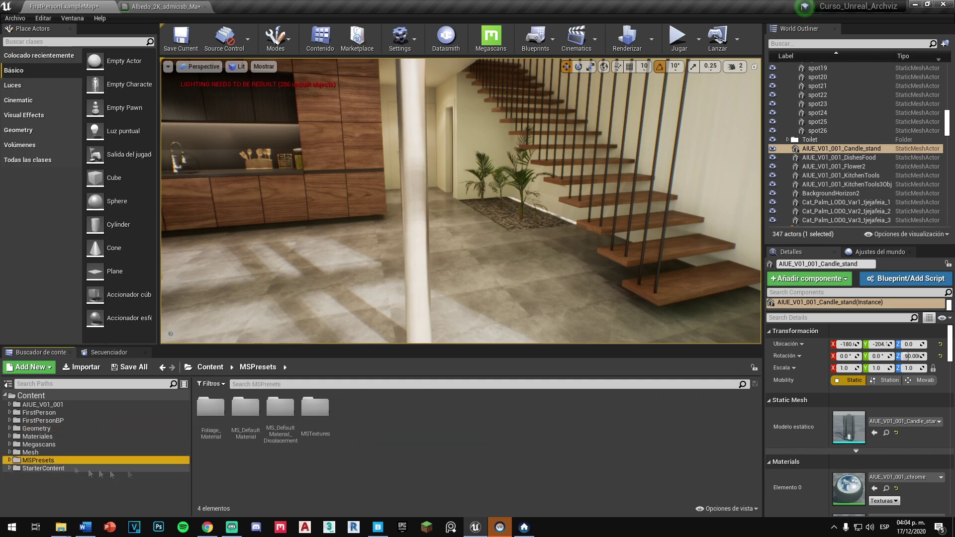
pyautogui.click(403, 527)
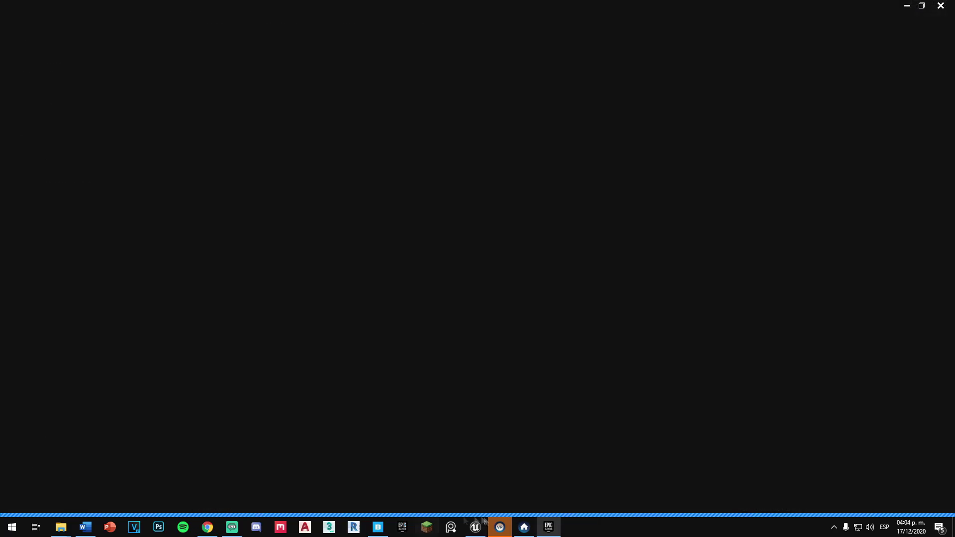
pyautogui.click(341, 26)
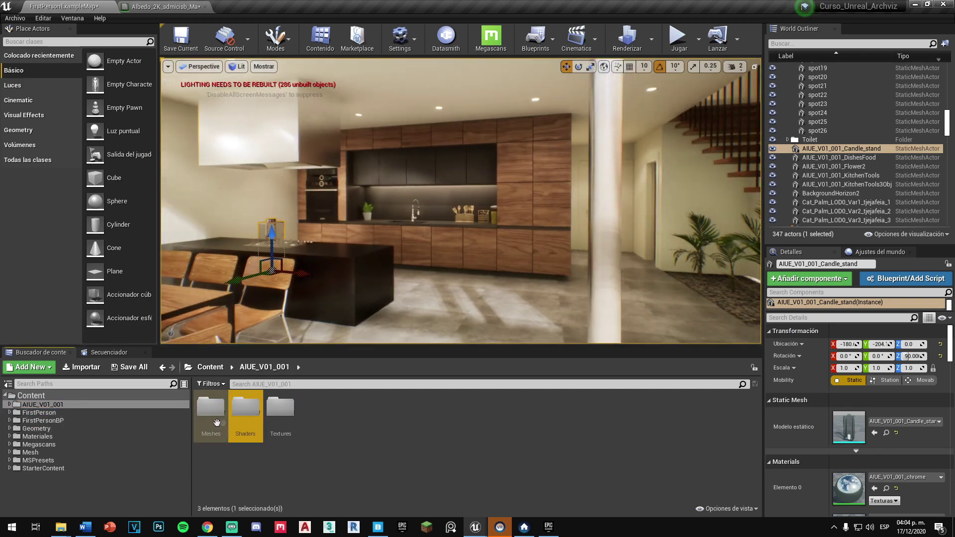
pyautogui.doubleClick(216, 423)
pyautogui.moveTo(458, 289); pyautogui.dragTo(550, 299)
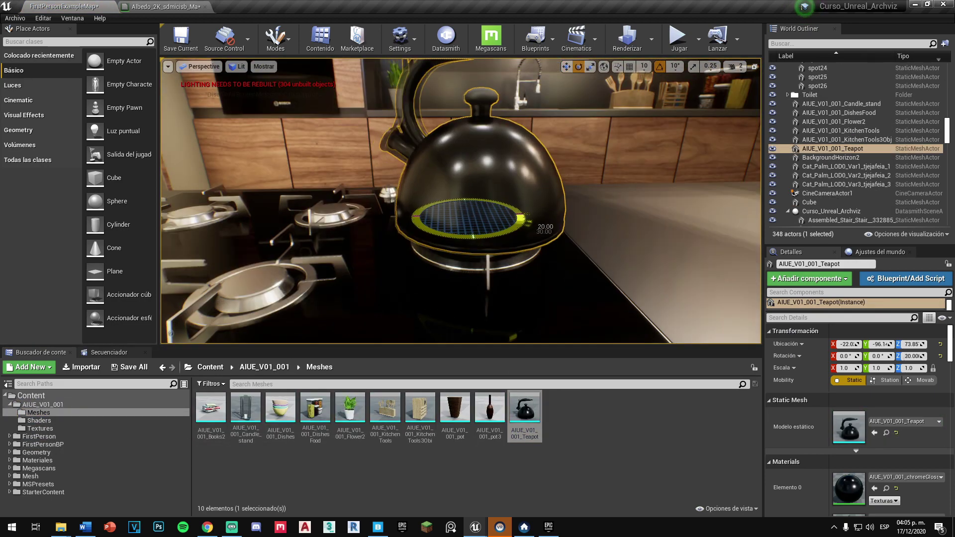
pyautogui.click(39, 420)
pyautogui.moveTo(385, 407); pyautogui.dragTo(497, 214)
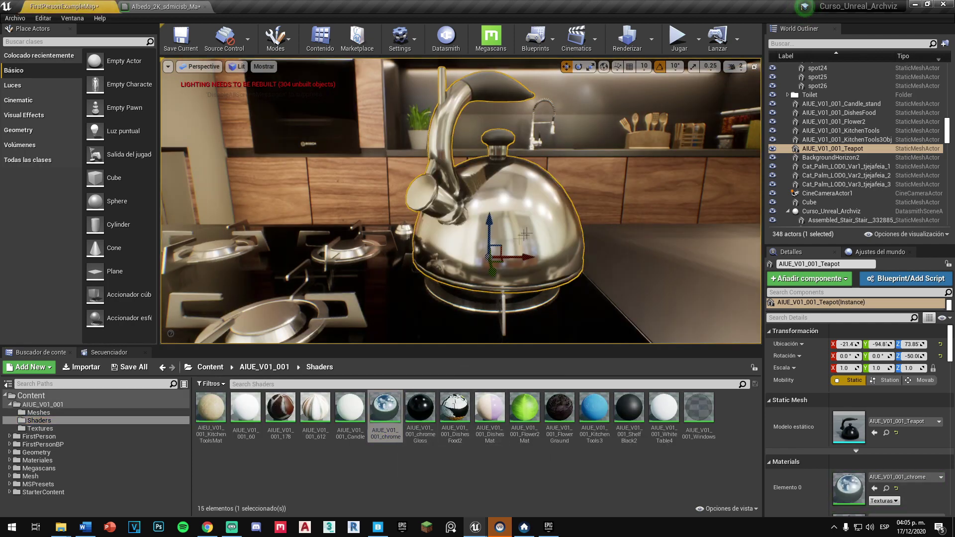
pyautogui.moveTo(711, 253); pyautogui.dragTo(710, 253, button='right')
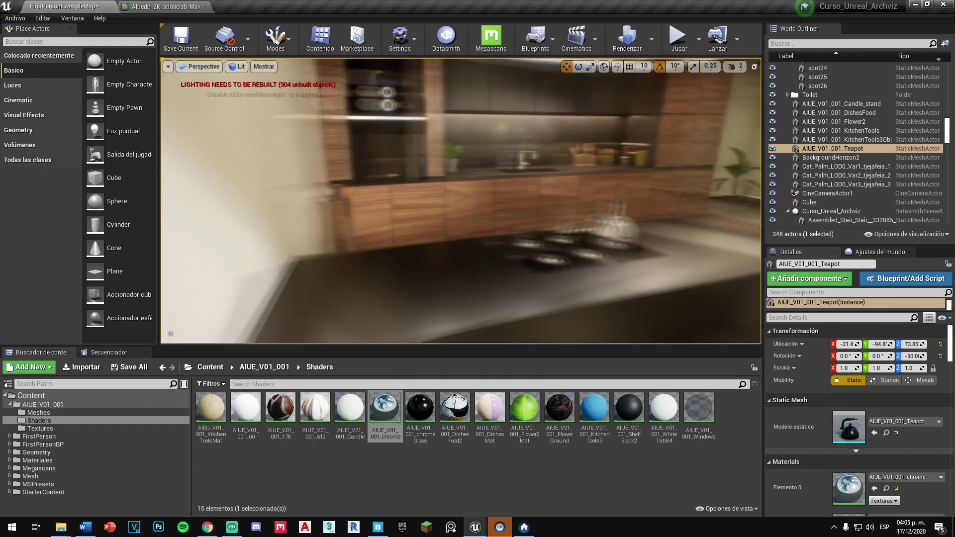
# Step: Add the Books2 books on the table and the stacked Dishes on the counter
pyautogui.click(39, 412)
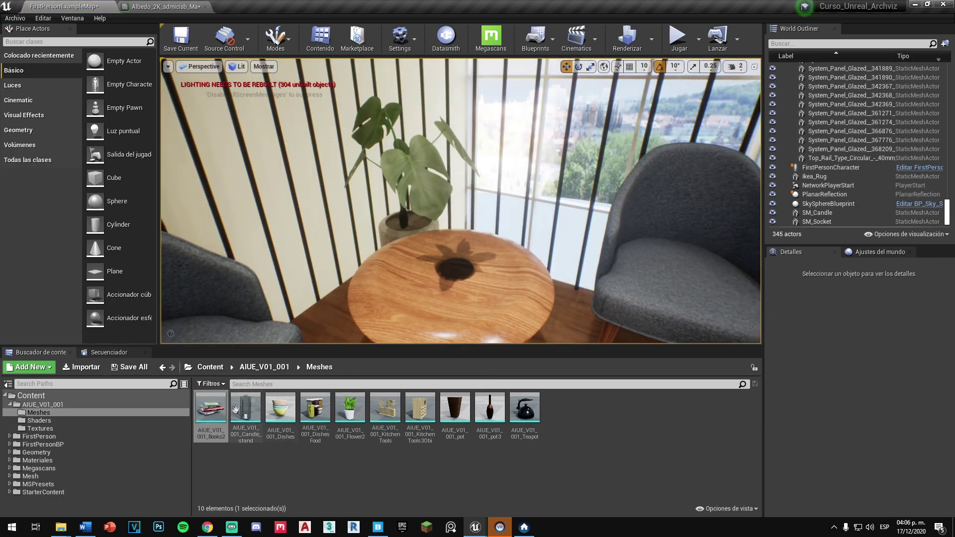
pyautogui.moveTo(235, 409); pyautogui.dragTo(466, 317)
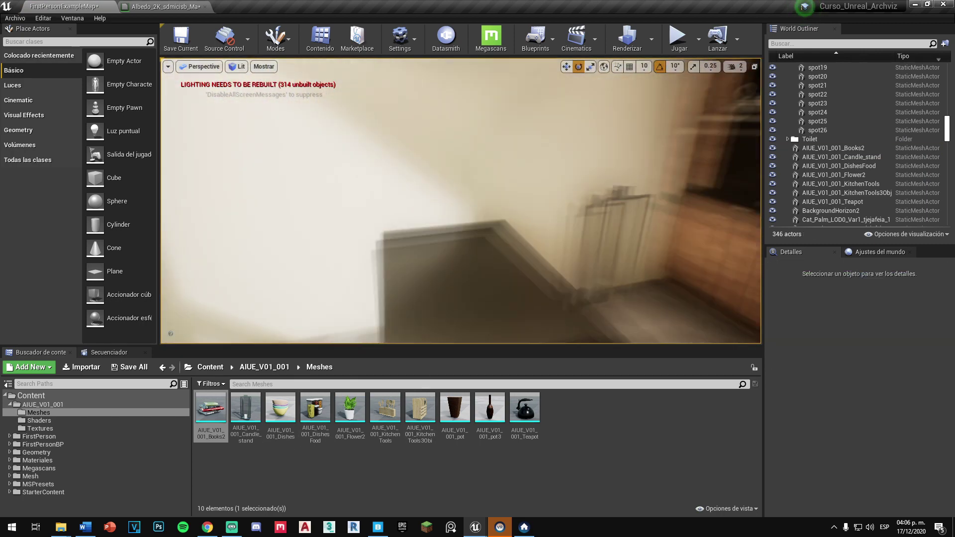
pyautogui.moveTo(280, 408); pyautogui.dragTo(455, 276)
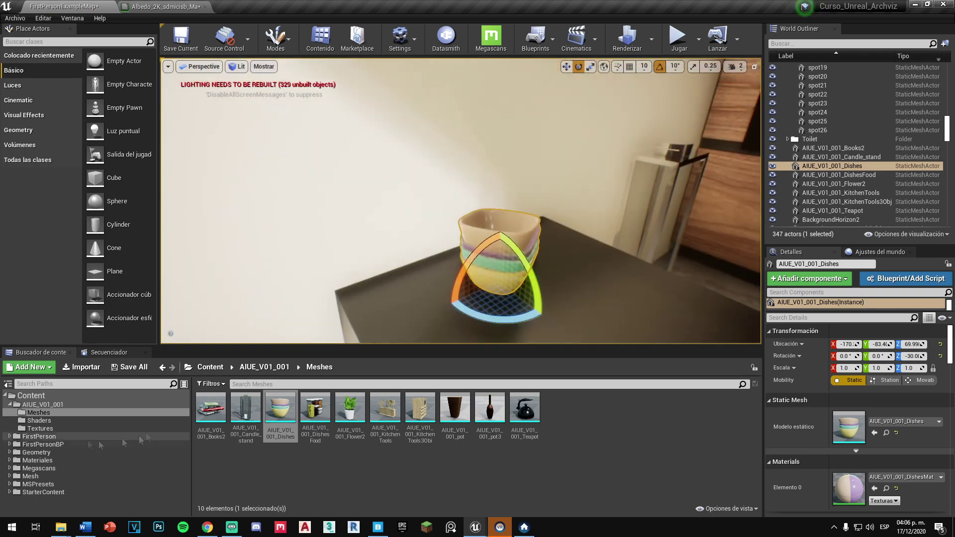
pyautogui.click(39, 420)
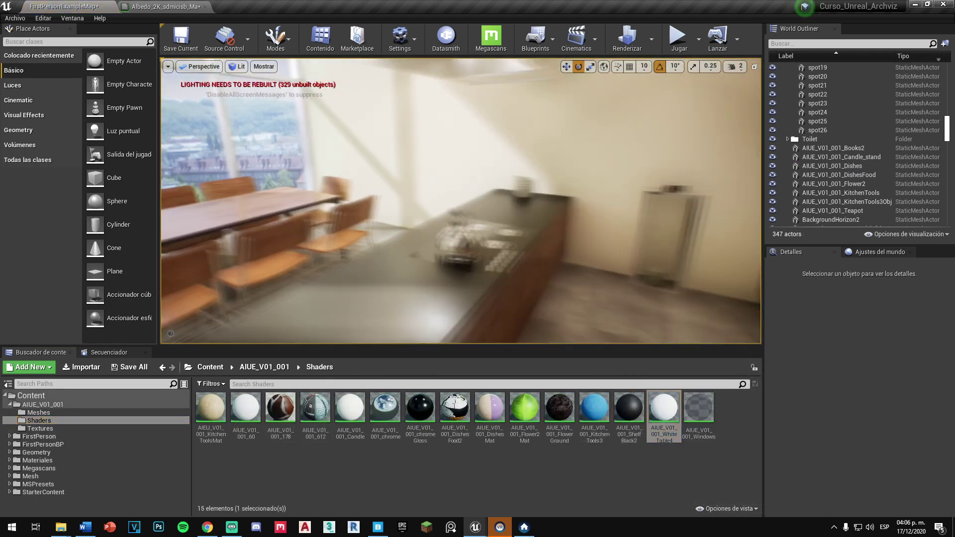
pyautogui.click(51, 414)
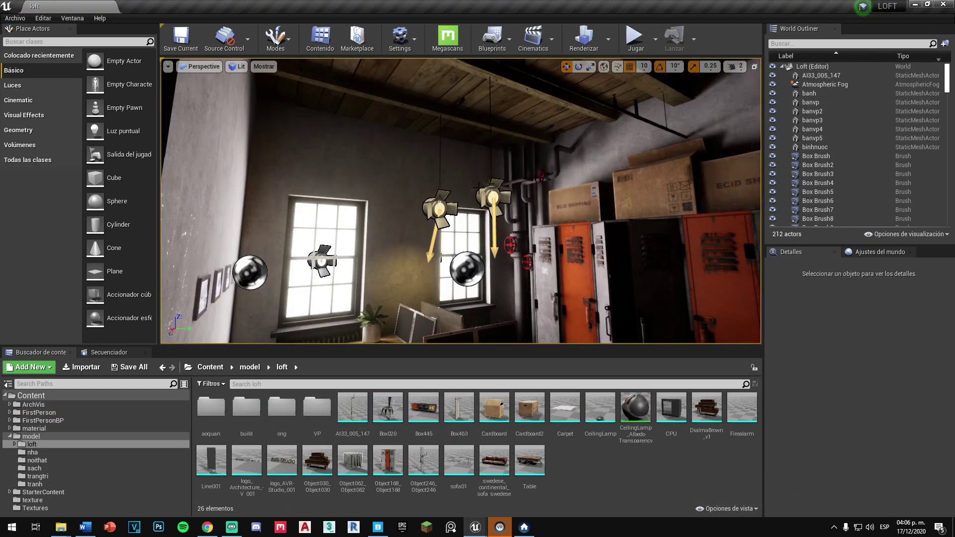
# Step: Migrate the CeilingLamp asset from the loft project into the Archviz Content folder
pyautogui.rightClick(600, 413)
pyautogui.moveTo(694, 271)
pyautogui.click(755, 328)
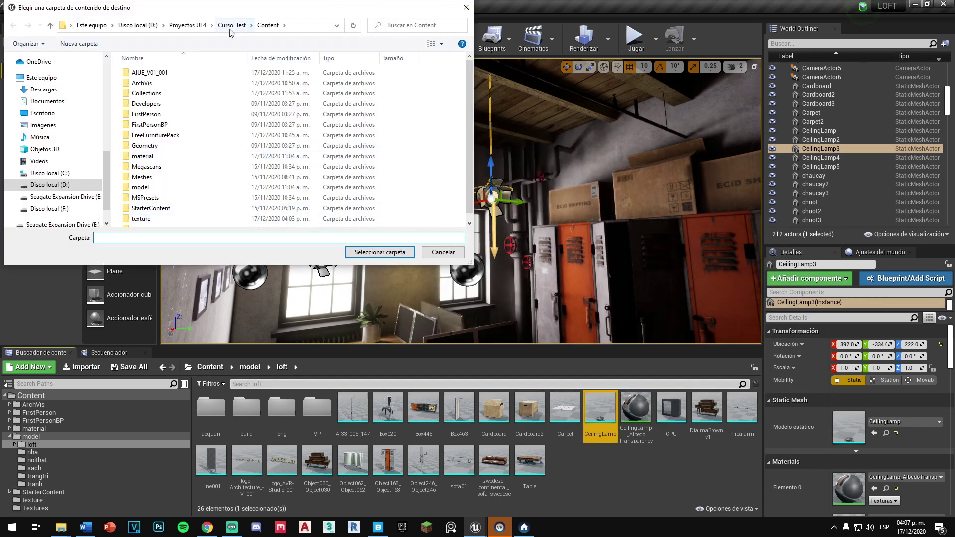
pyautogui.click(148, 88)
pyautogui.click(380, 252)
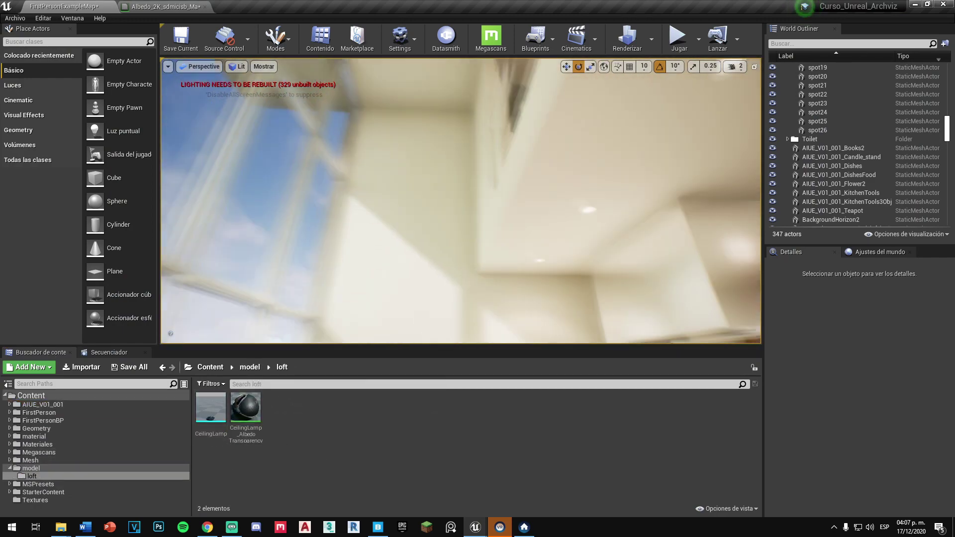
# Step: Place the CeilingLamp up by the ceiling and Alt-drag two more copies, making three pendants
pyautogui.moveTo(211, 408)
pyautogui.mouseDown()
pyautogui.moveTo(420, 243)
pyautogui.moveTo(423, 199)
pyautogui.mouseUp()
pyautogui.press('f')
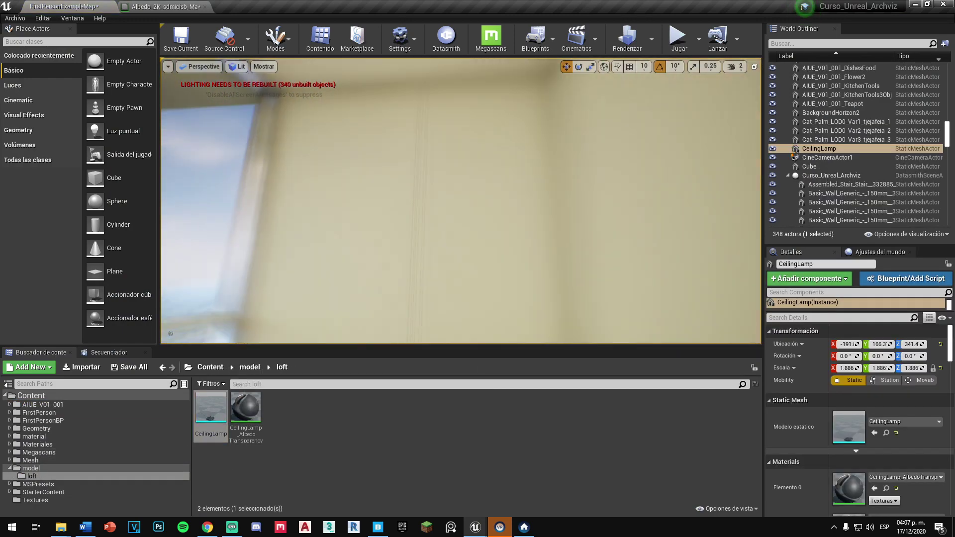
pyautogui.keyDown('alt'); pyautogui.moveTo(456, 293); pyautogui.dragTo(419, 240); pyautogui.keyUp('alt')
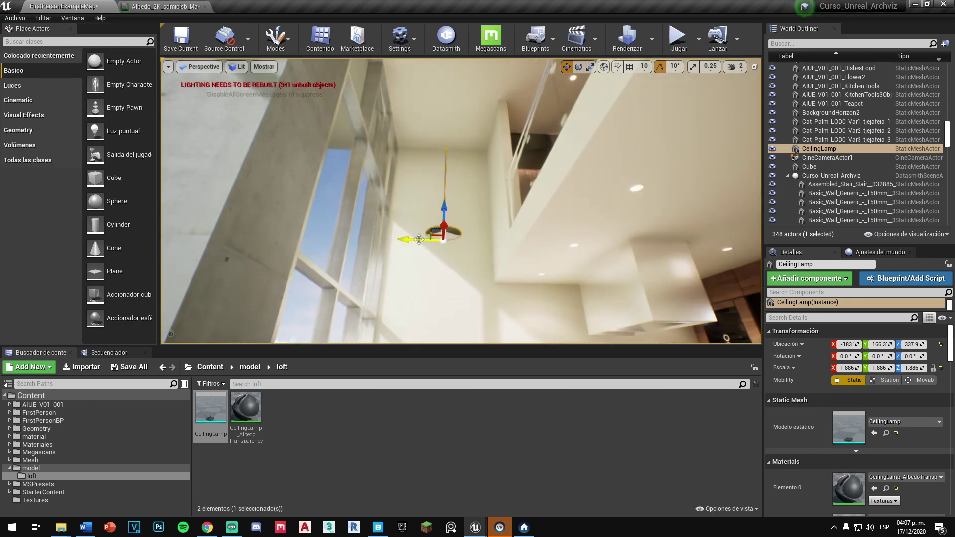
pyautogui.moveTo(444, 190); pyautogui.dragTo(348, 199, button='right')
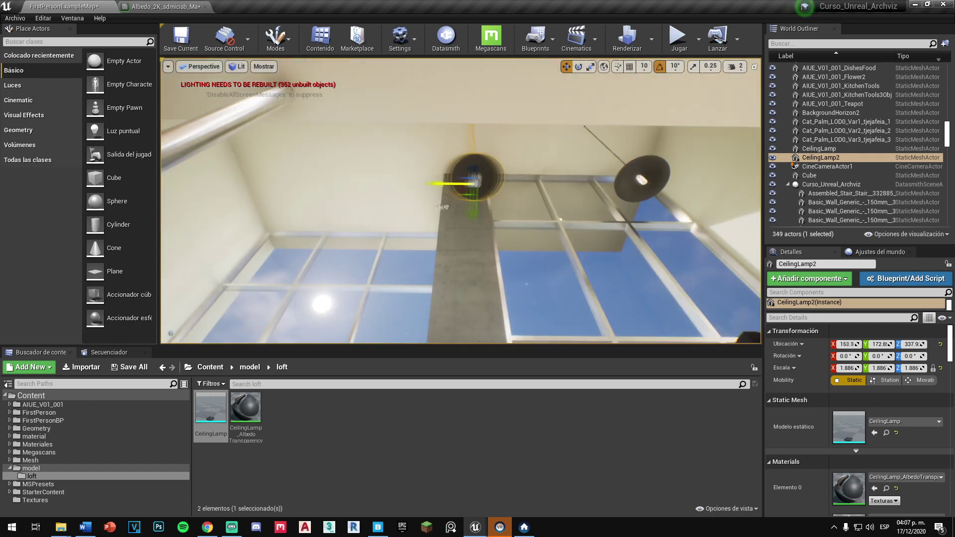
pyautogui.moveTo(290, 246); pyautogui.dragTo(348, 224, button='right')
pyautogui.press('Escape')
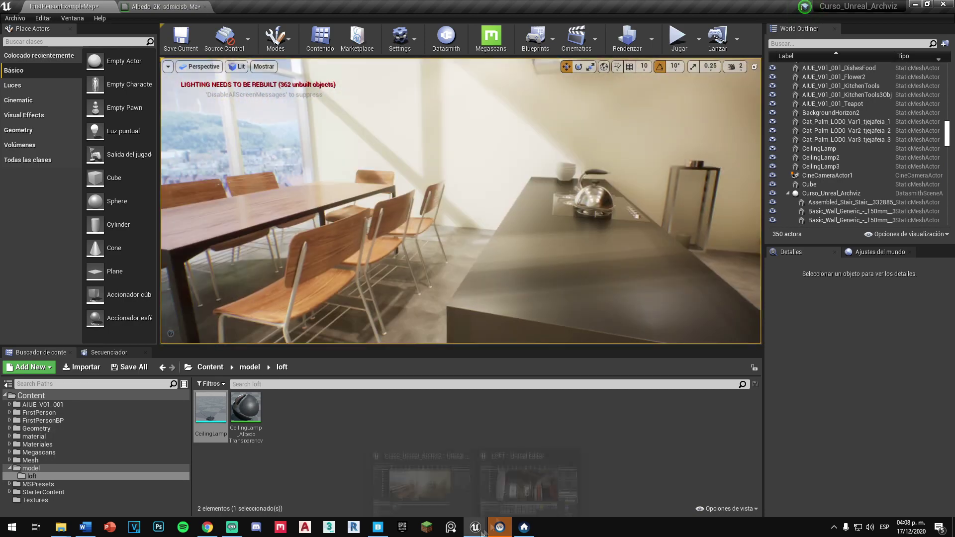
# Step: In the loft project, select the gio1 decor, s-series props and pic picture frames
pyautogui.click(528, 478)
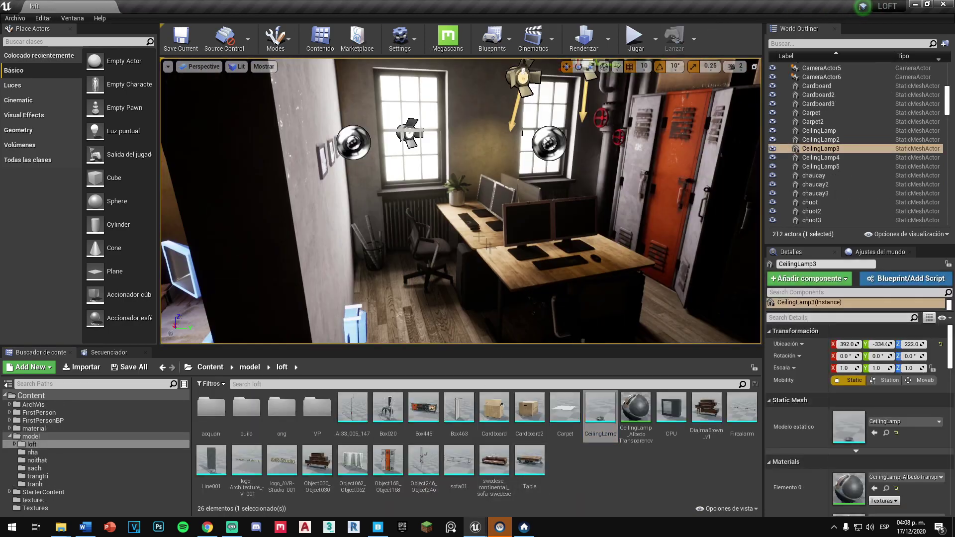
pyautogui.click(338, 178)
pyautogui.press('f')
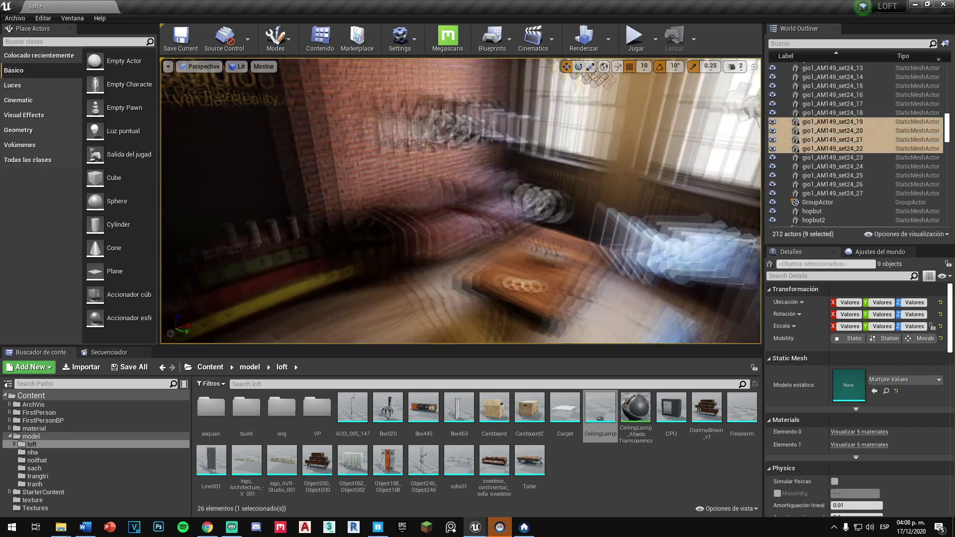
pyautogui.click(494, 166)
pyautogui.press('f')
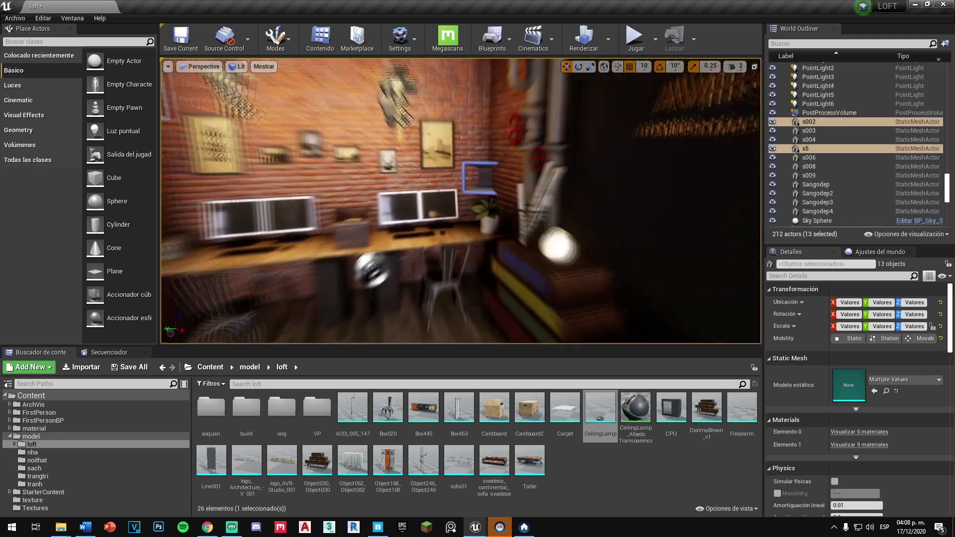
pyautogui.click(396, 160)
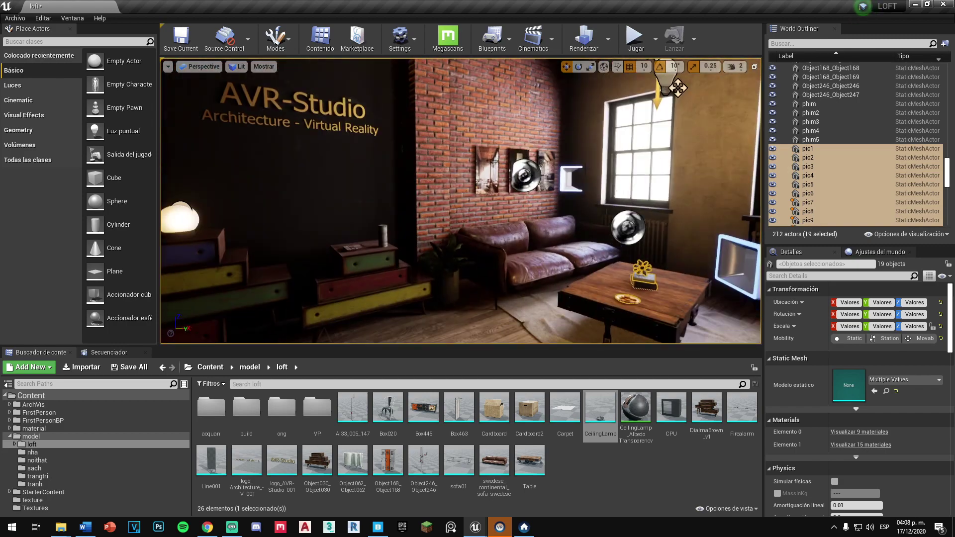
pyautogui.press('f')
# Step: Migrate the selected decor assets into the Archviz project's Content folder
pyautogui.hotkey('ctrl', 'b')
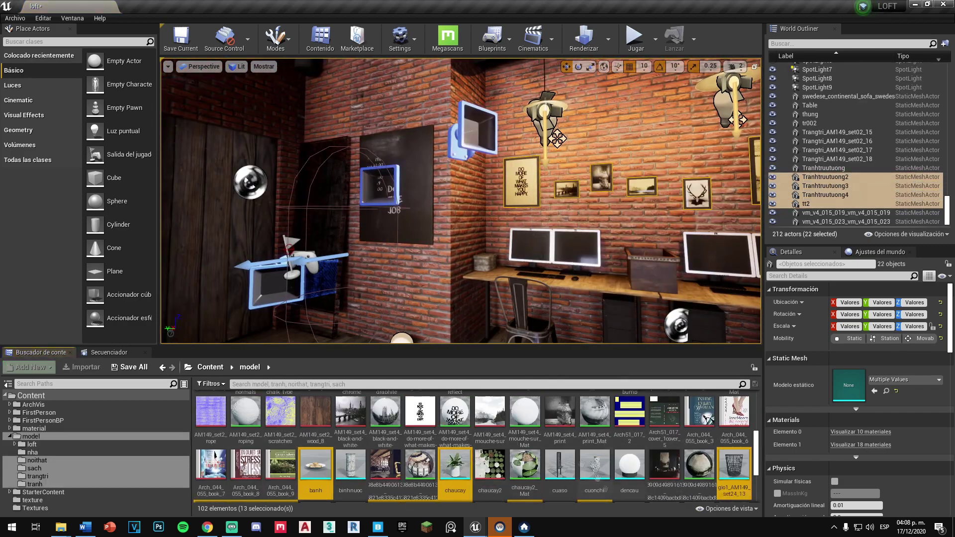
pyautogui.rightClick(464, 462)
pyautogui.click(642, 362)
pyautogui.click(550, 380)
pyautogui.click(359, 252)
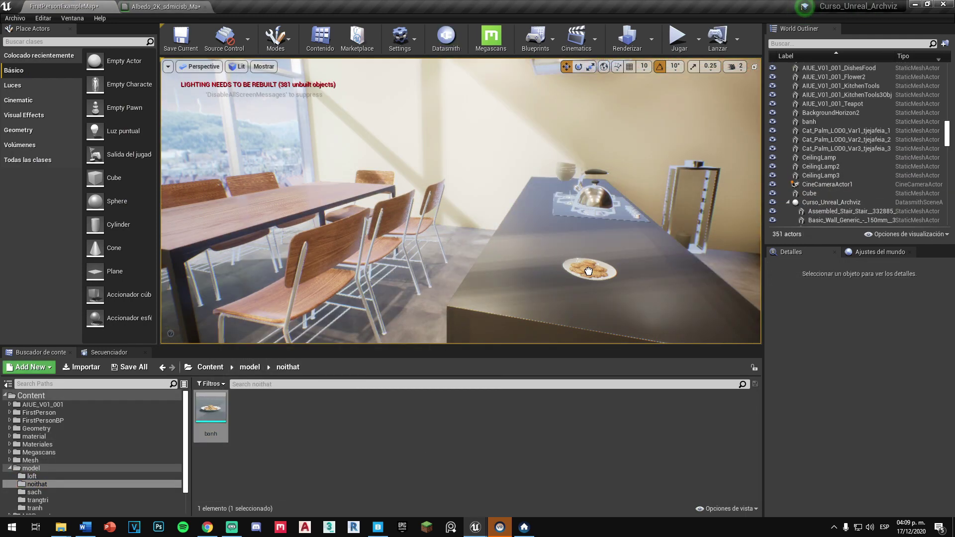
# Step: Place the banh plate on the kitchen counter and tt2 on the dining table
pyautogui.moveTo(84, 491); pyautogui.dragTo(595, 273)
pyautogui.click(35, 492)
pyautogui.scroll(-1, 75, 447)
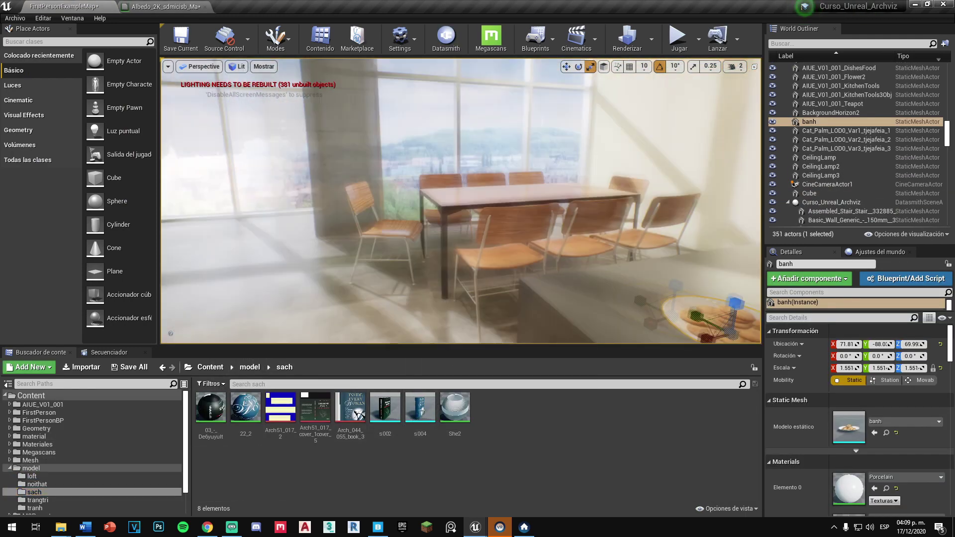
pyautogui.click(38, 483)
pyautogui.moveTo(246, 407); pyautogui.dragTo(448, 203)
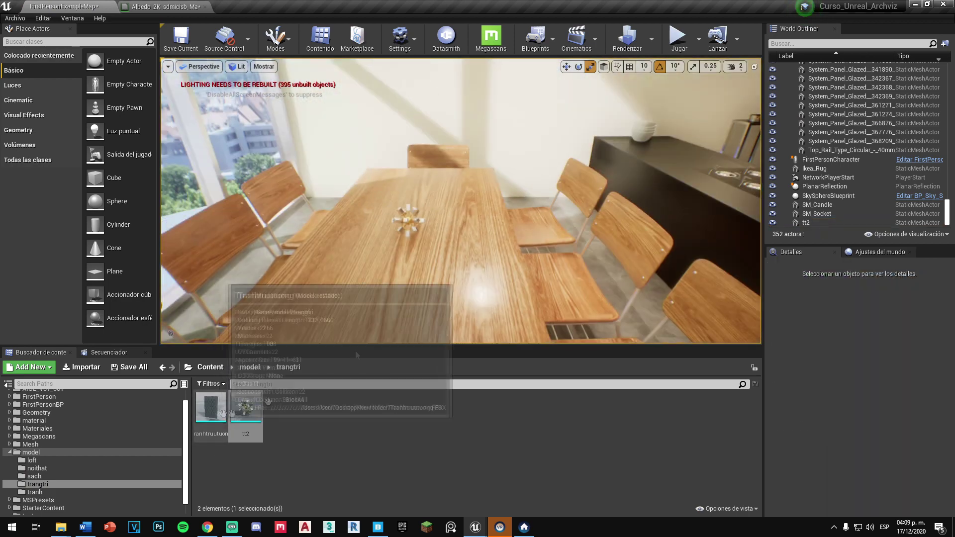
pyautogui.moveTo(356, 328); pyautogui.dragTo(439, 284, button='right')
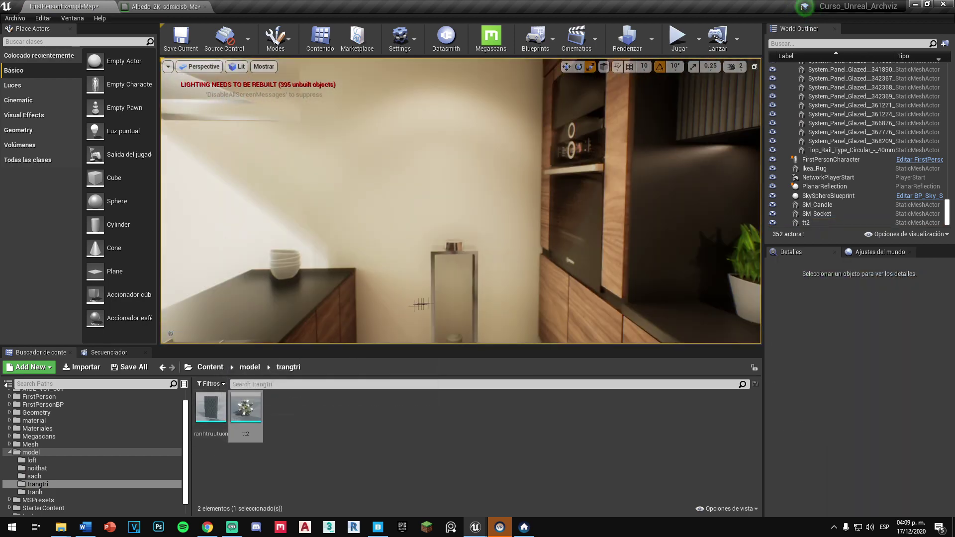
# Step: Place the ranhtruutuong frame mesh on the stair wall and Alt-drag rotated copies along it
pyautogui.click(438, 284)
pyautogui.moveTo(211, 407)
pyautogui.mouseDown()
pyautogui.moveTo(432, 143)
pyautogui.moveTo(447, 150)
pyautogui.mouseUp()
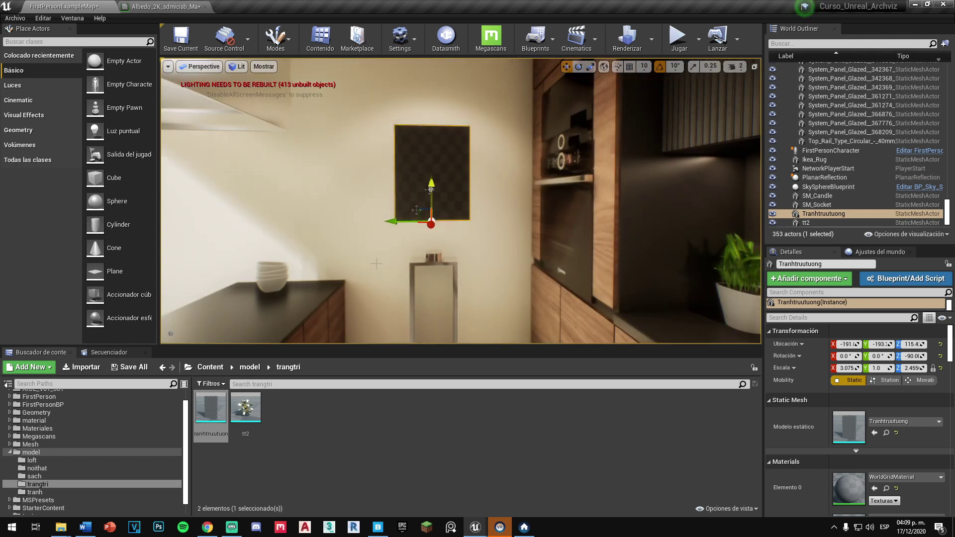
pyautogui.moveTo(448, 149); pyautogui.dragTo(366, 219, button='right')
pyautogui.click(374, 191)
pyautogui.press('e')
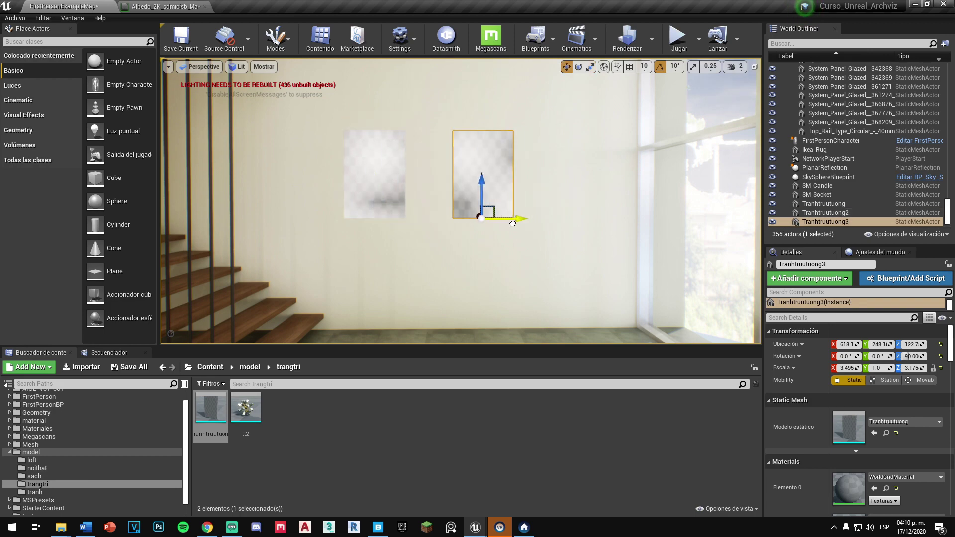
pyautogui.moveTo(609, 226); pyautogui.dragTo(587, 209)
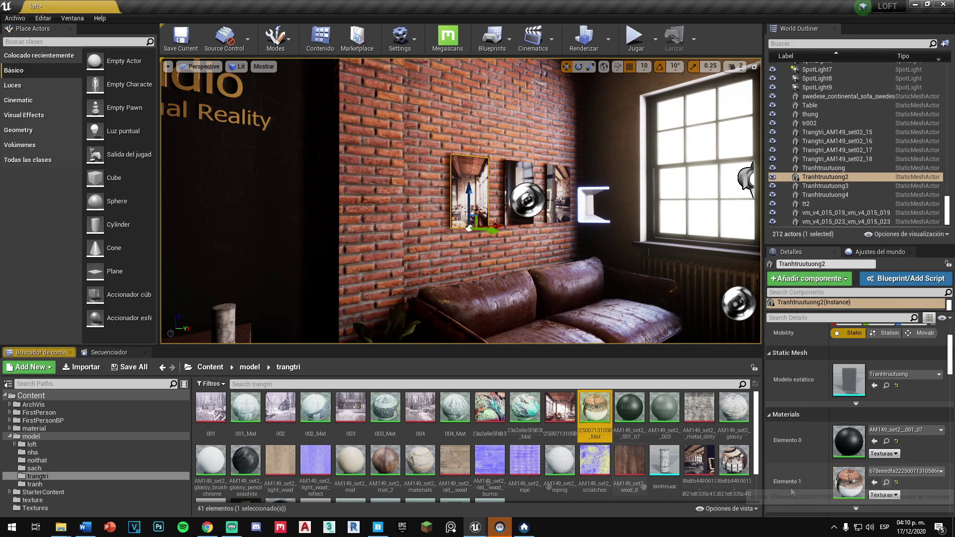
# Step: Migrate the selected trangtri picture materials from the loft project into the Archviz Content
pyautogui.scroll(-2, 447, 437)
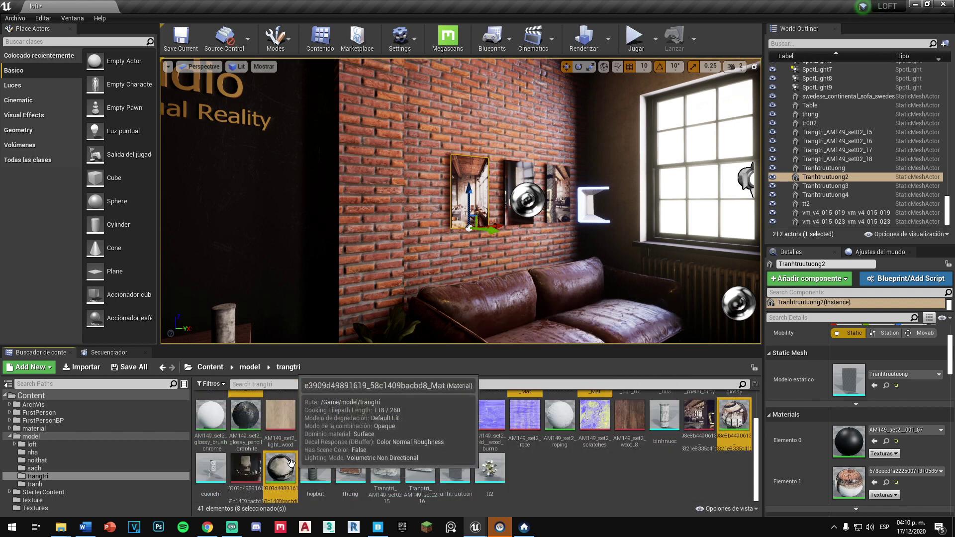
pyautogui.rightClick(293, 465)
pyautogui.moveTo(361, 308)
pyautogui.click(440, 374)
pyautogui.click(562, 353)
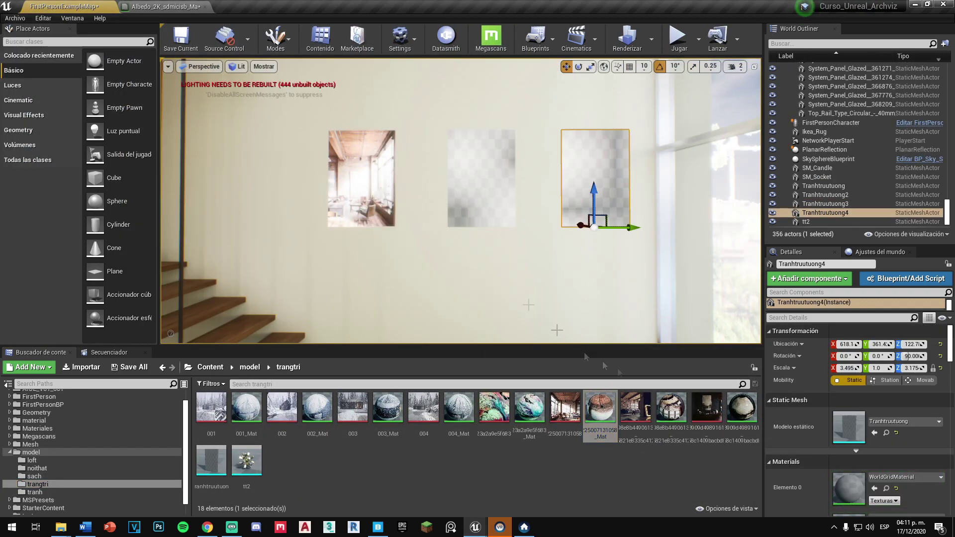
pyautogui.moveTo(529, 305); pyautogui.dragTo(397, 222)
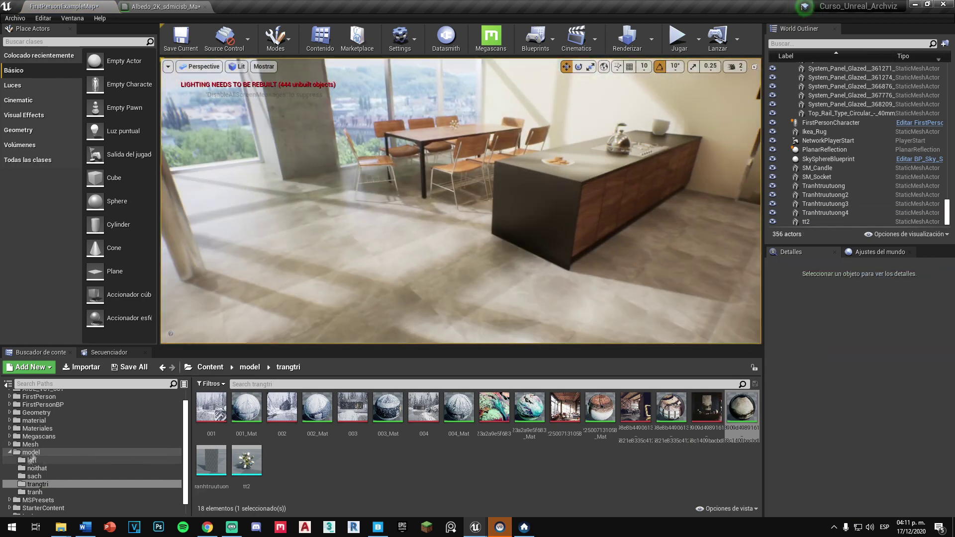
# Step: Add the dark pot3 vase on the kitchen island and the wooden pot beside the plant
pyautogui.click(32, 460)
pyautogui.doubleClick(211, 408)
pyautogui.moveTo(490, 408); pyautogui.dragTo(467, 261)
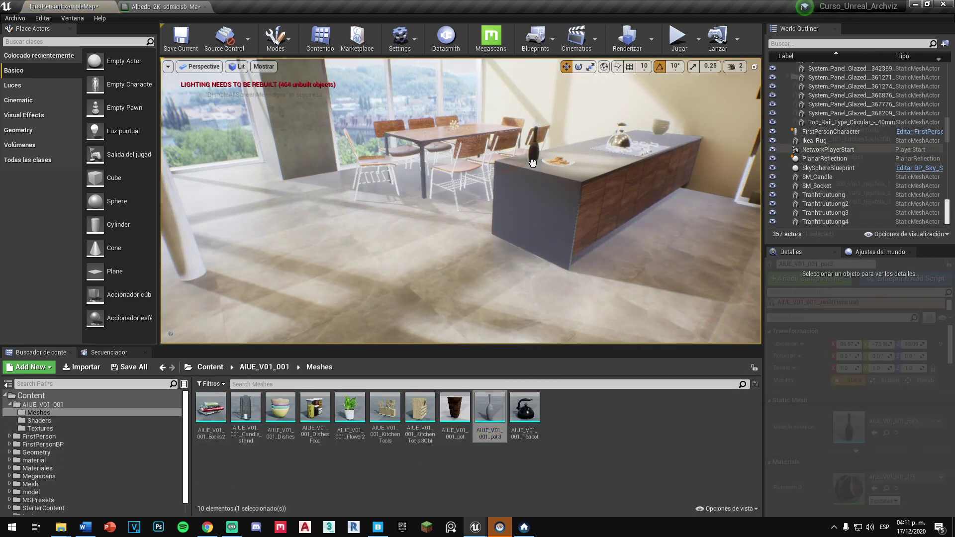
pyautogui.moveTo(455, 407); pyautogui.dragTo(485, 226)
pyautogui.click(390, 267)
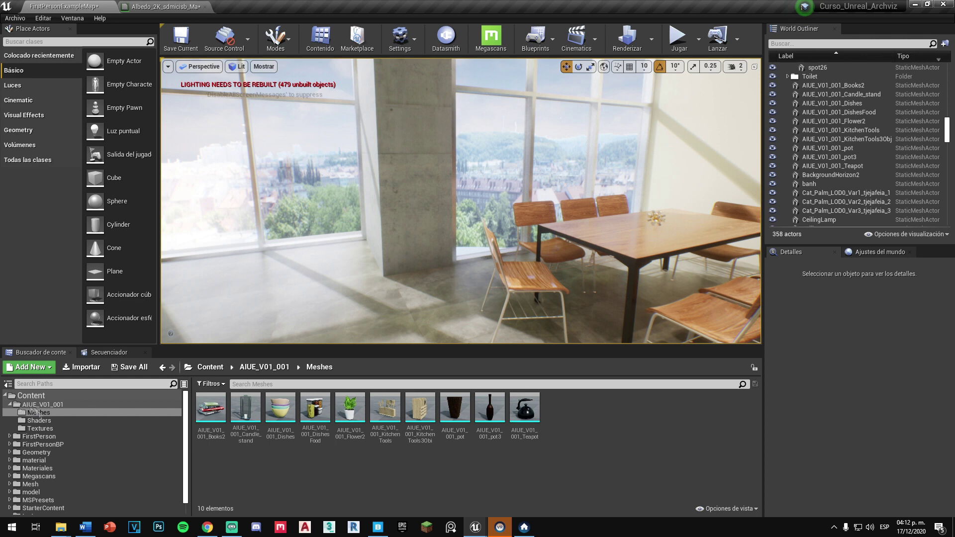
# Step: Save all changed content in the Archviz project
pyautogui.doubleClick(42, 404)
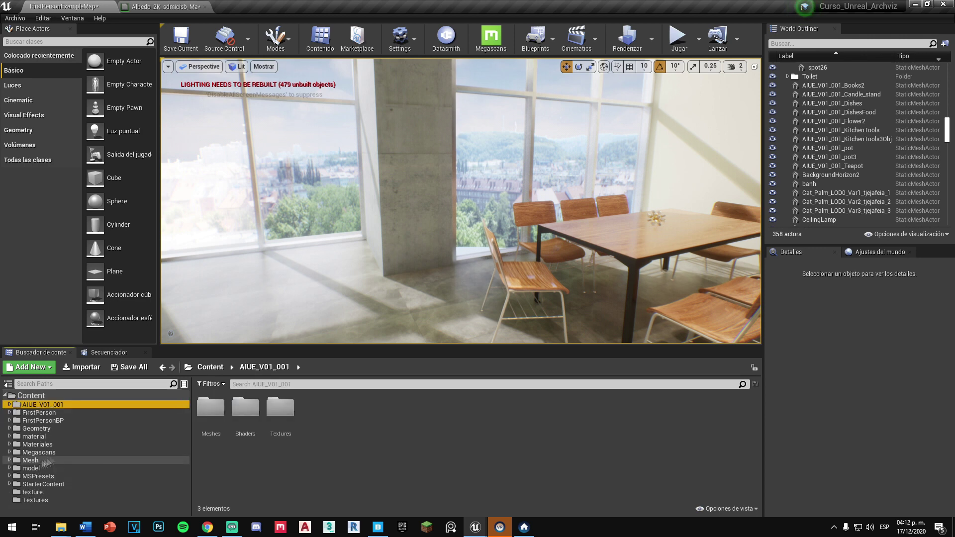
pyautogui.click(129, 367)
pyautogui.click(555, 354)
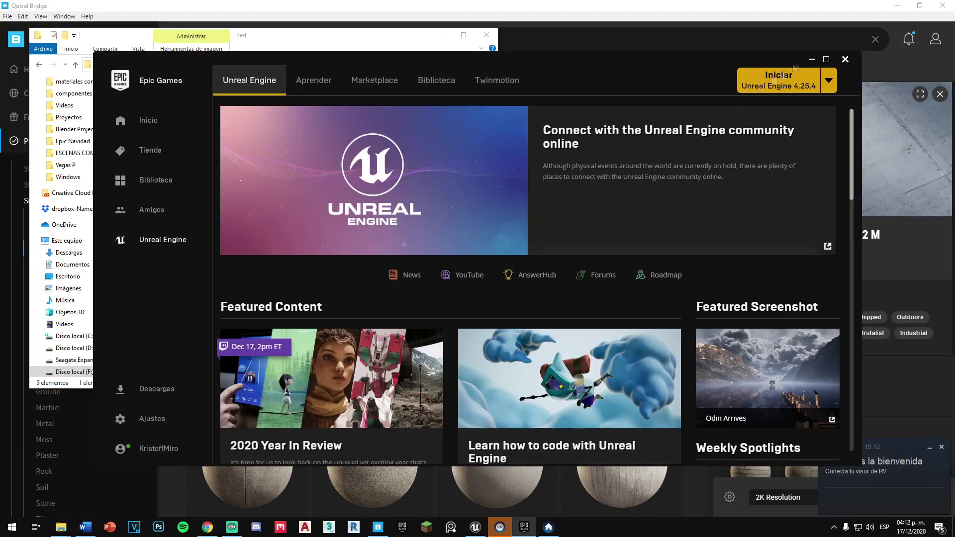
# Step: Find the Free Furniture Pack in the Library vault and choose Add to Project
pyautogui.click(341, 30)
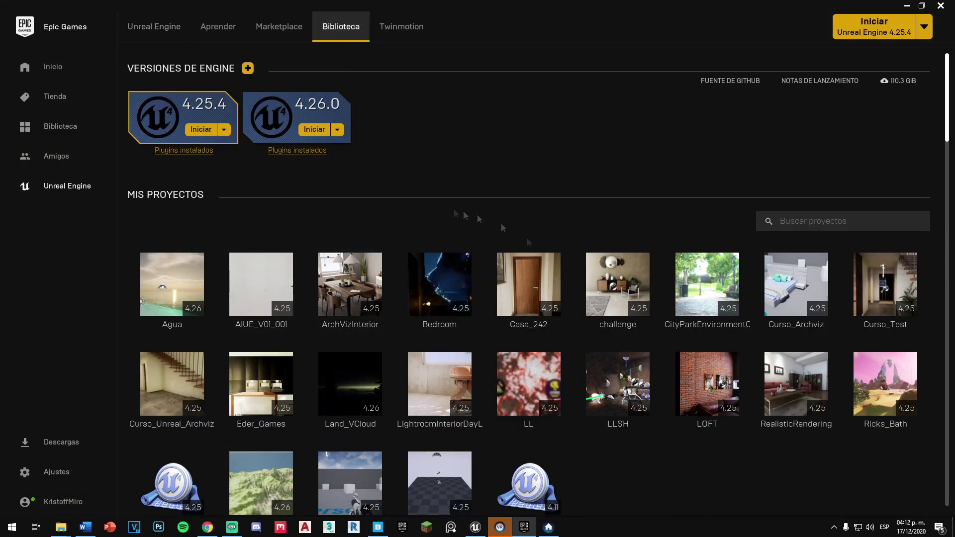
pyautogui.scroll(-10, 792, 423)
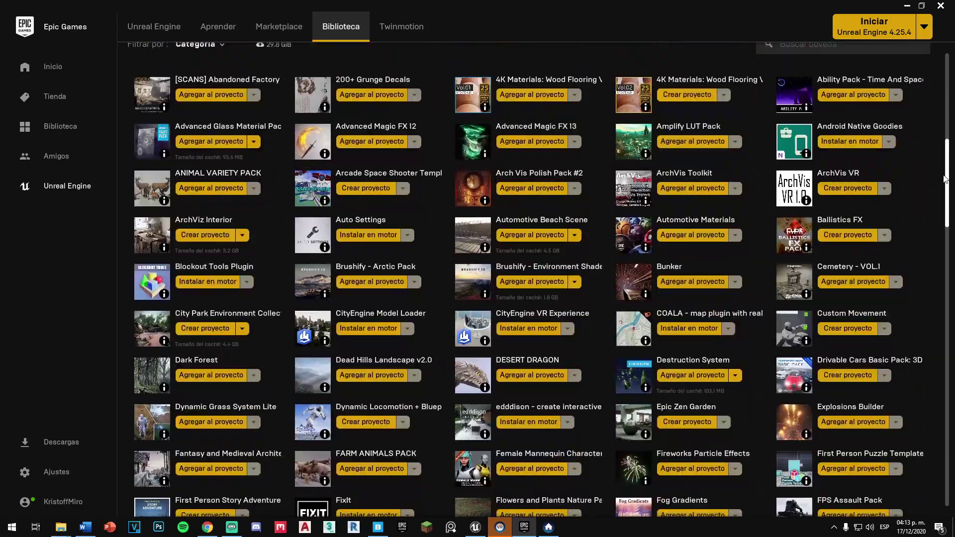
pyautogui.moveTo(944, 178); pyautogui.dragTo(926, 449)
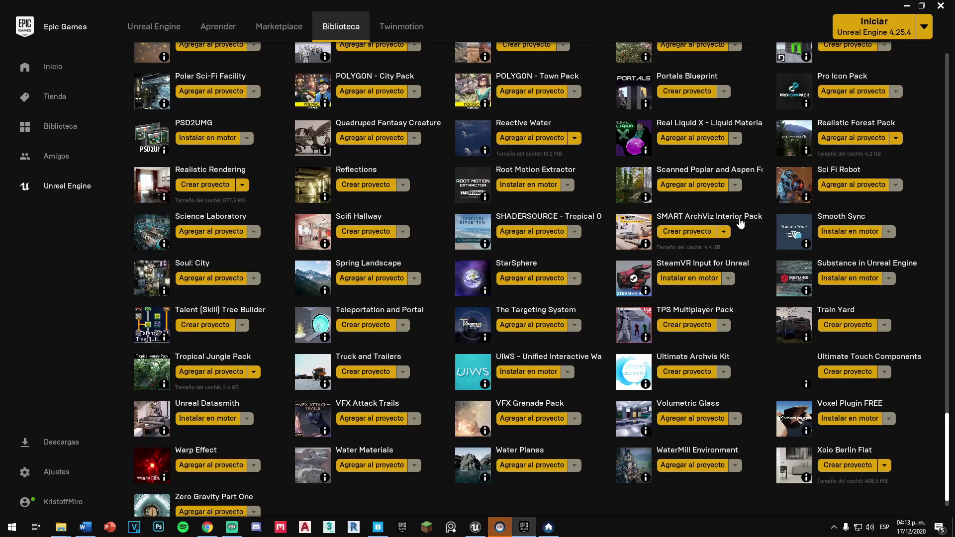
pyautogui.click(689, 231)
pyautogui.click(589, 352)
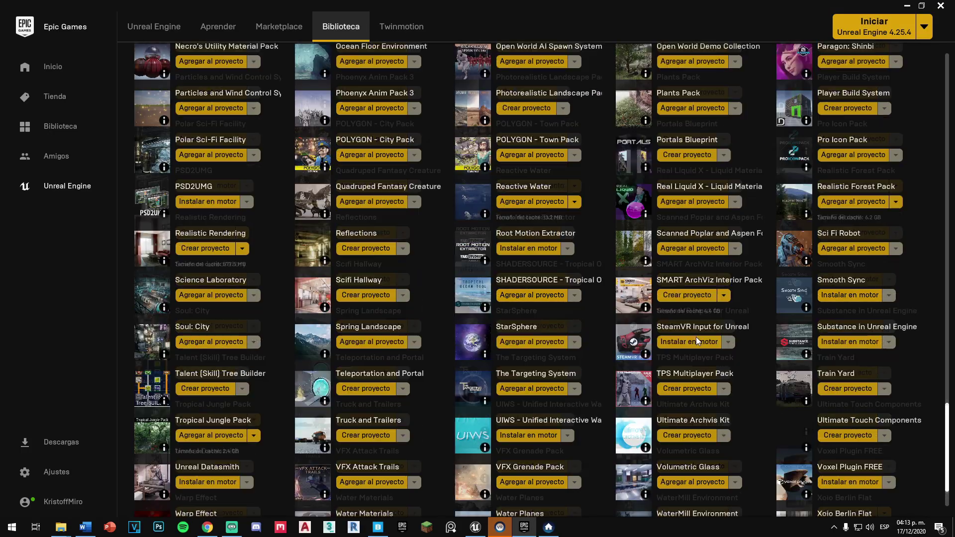
pyautogui.moveTo(947, 420); pyautogui.dragTo(951, 196)
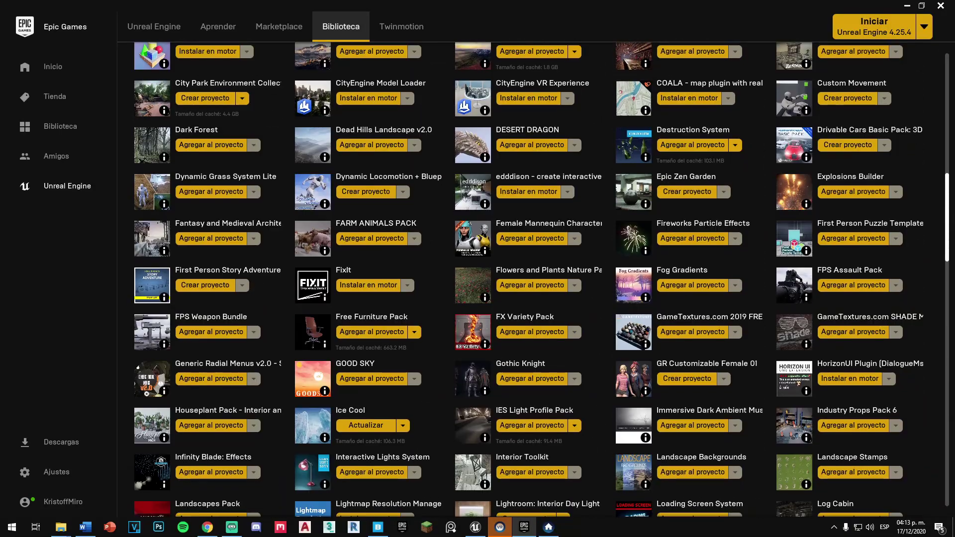
pyautogui.click(382, 338)
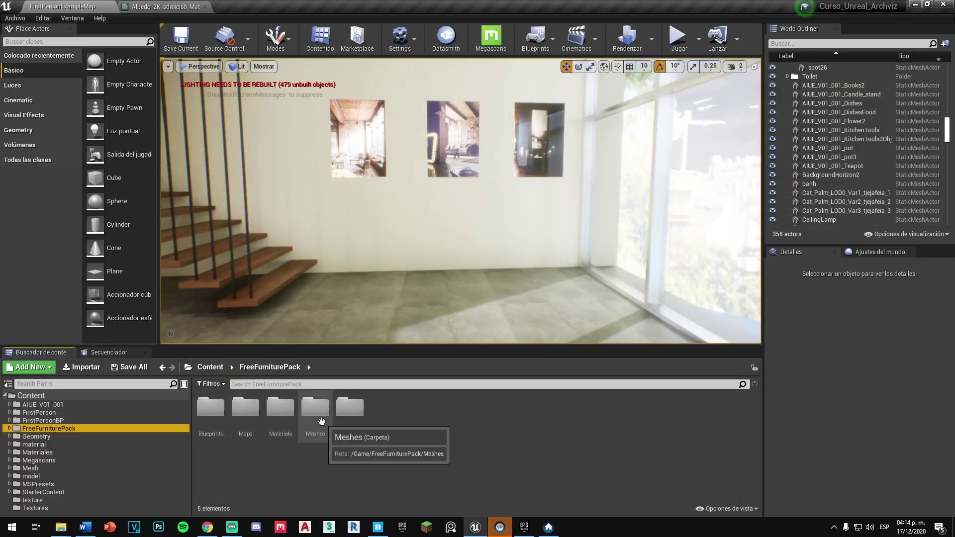
# Step: Place the FreeFurniturePack lounge chair and modern chair by the window
pyautogui.doubleClick(321, 422)
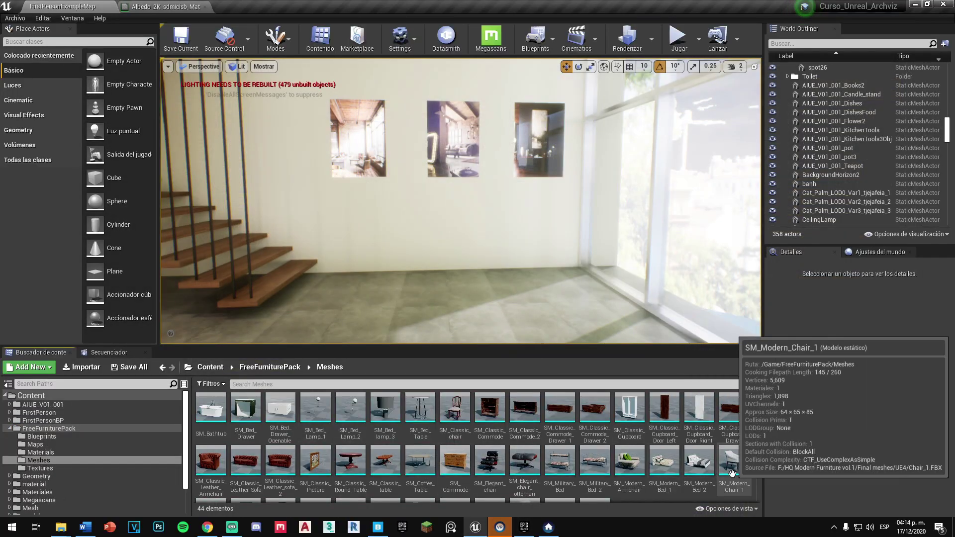
pyautogui.moveTo(490, 460); pyautogui.dragTo(423, 316)
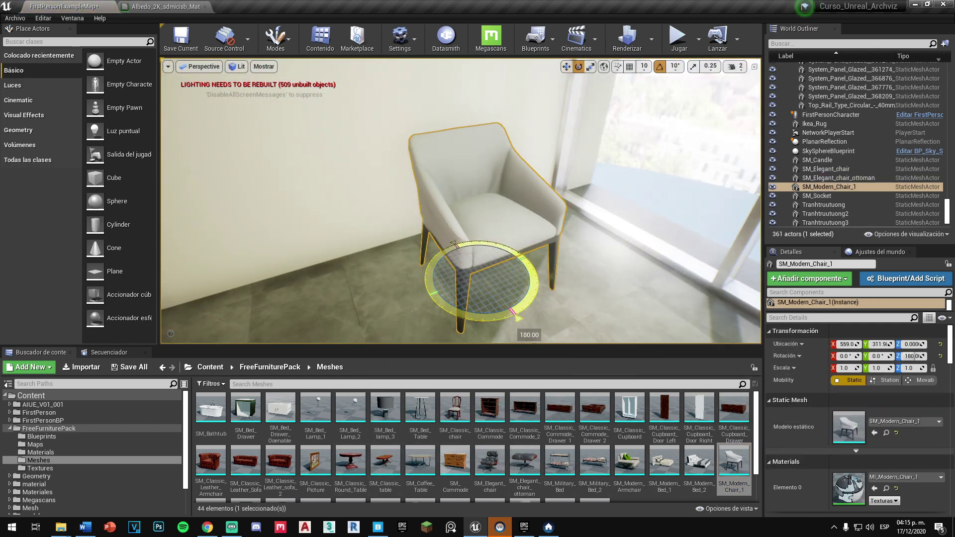
pyautogui.press('w')
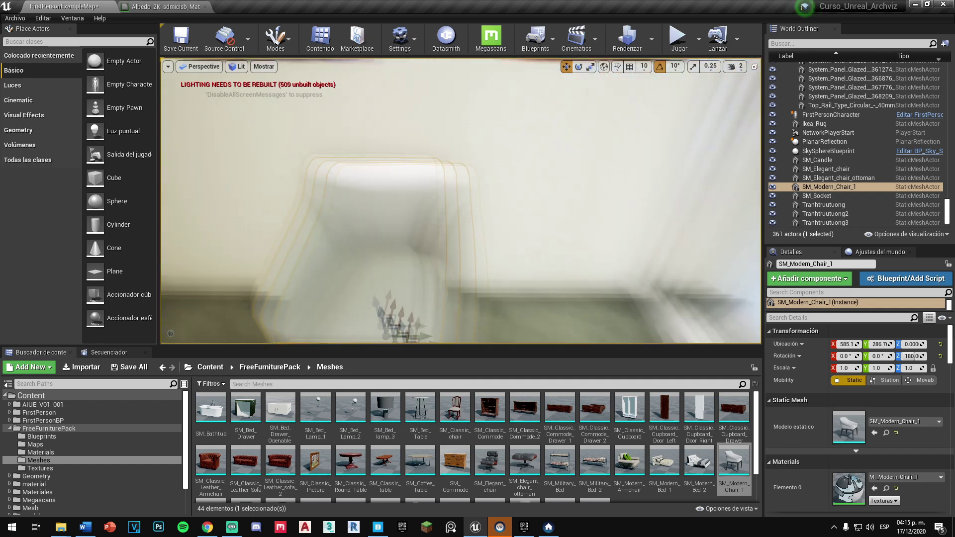
pyautogui.moveTo(473, 293); pyautogui.dragTo(479, 300)
# Step: Add a side table beside the chair with a bed lamp on it, turned toward the room
pyautogui.moveTo(420, 408); pyautogui.dragTo(535, 306)
pyautogui.press('f')
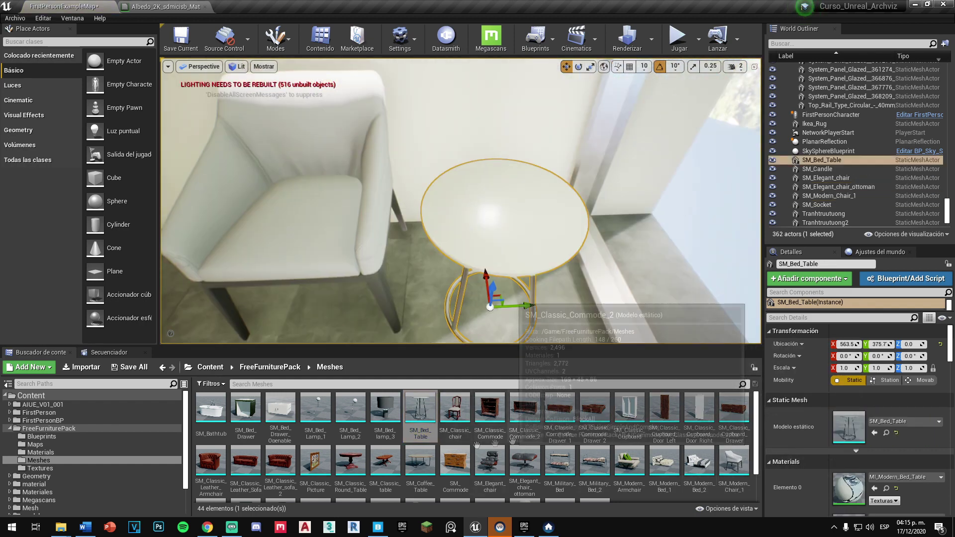
pyautogui.moveTo(340, 411); pyautogui.dragTo(502, 214)
pyautogui.press('e')
pyautogui.moveTo(571, 204); pyautogui.dragTo(577, 251)
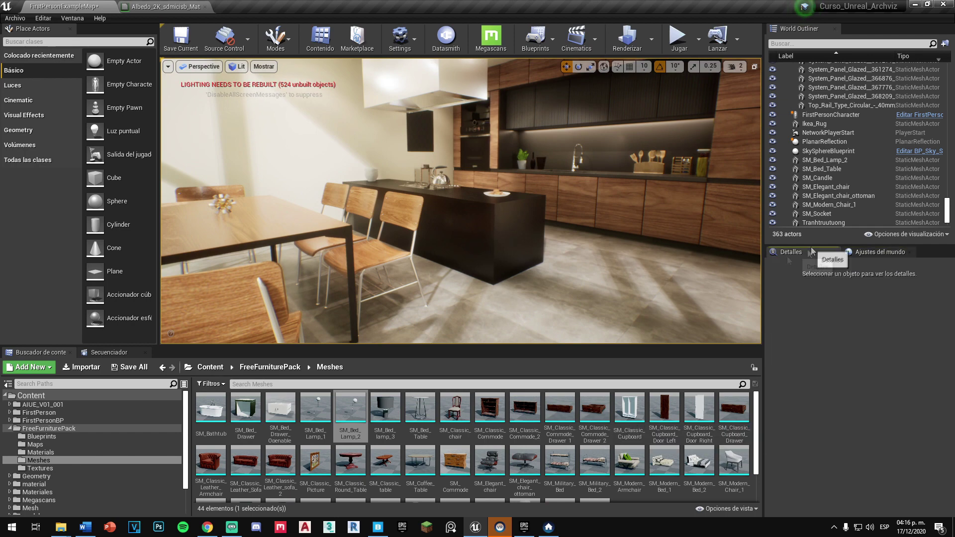
pyautogui.scroll(-2, 697, 416)
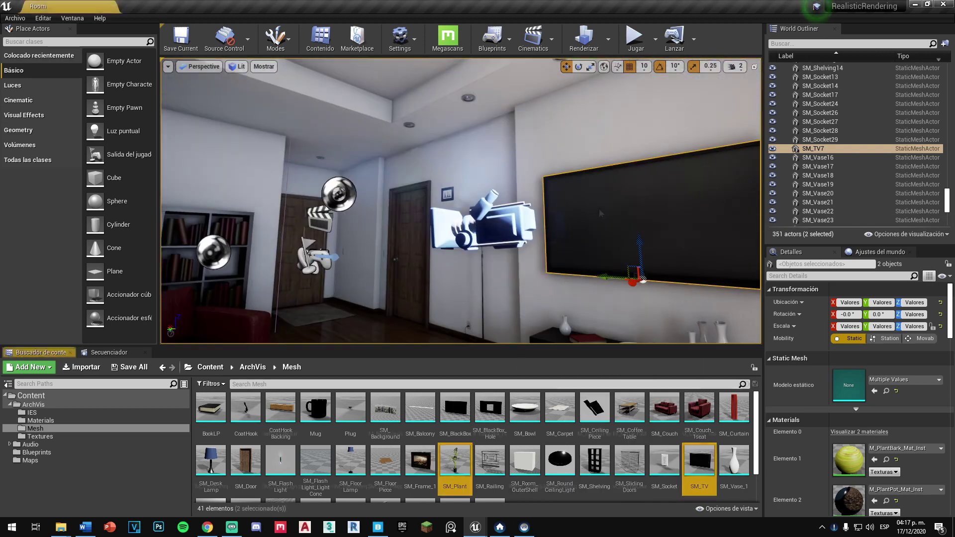
# Step: Migrate SM_Plant and SM_TV from RealisticRendering into the archviz project's Content folder
pyautogui.rightClick(454, 463)
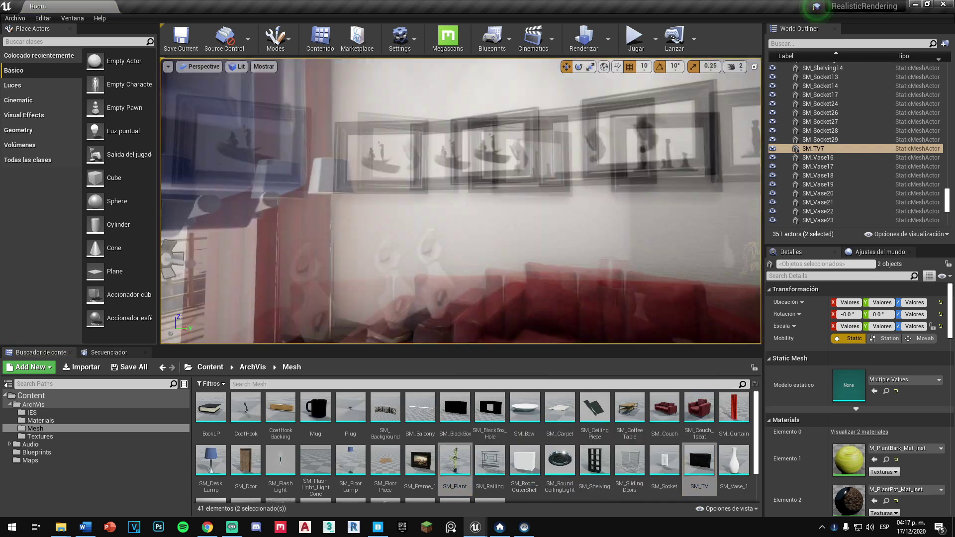
pyautogui.moveTo(497, 298)
pyautogui.click(600, 365)
pyautogui.click(549, 383)
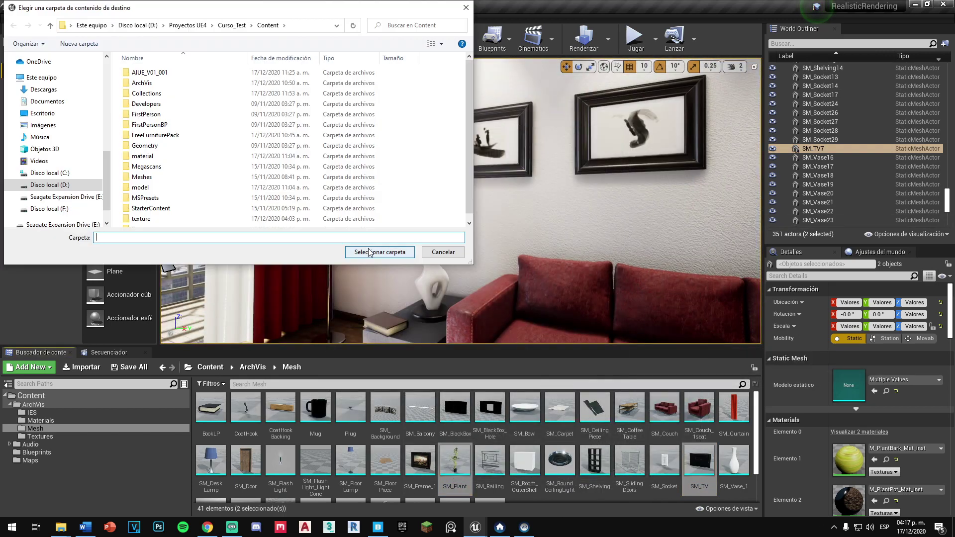
pyautogui.doubleClick(160, 166)
pyautogui.doubleClick(142, 82)
pyautogui.click(379, 251)
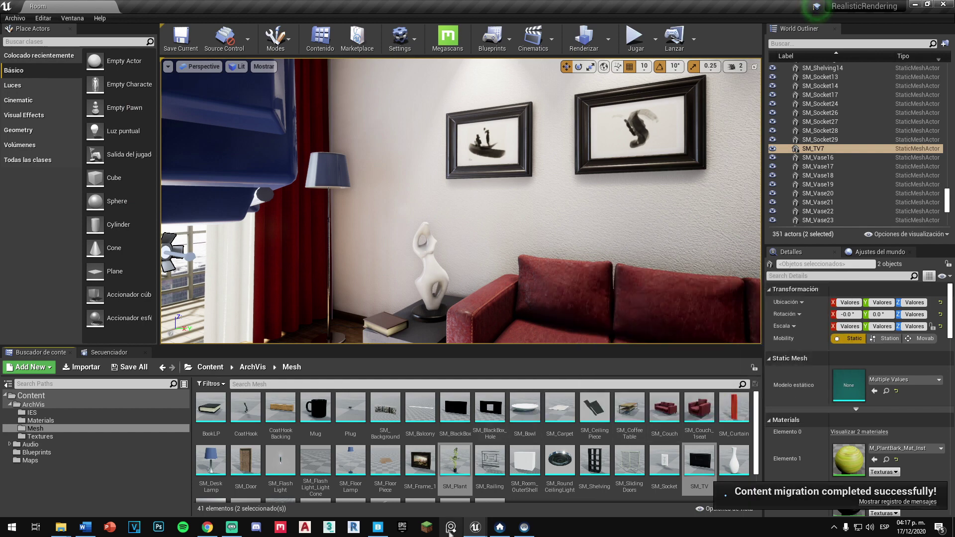
pyautogui.click(475, 527)
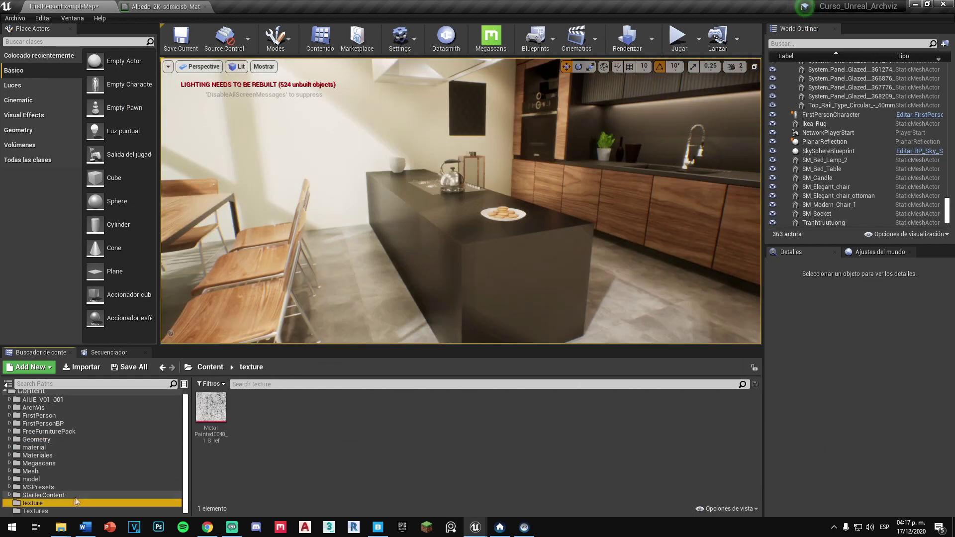
# Step: Place the SM_TV mesh on the dining-room wall and frame the view on it
pyautogui.doubleClick(245, 407)
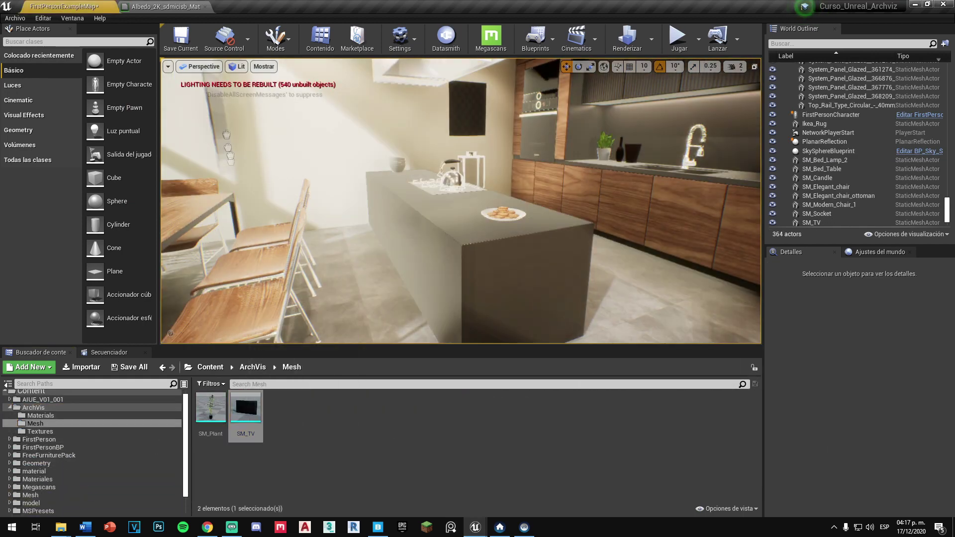
pyautogui.moveTo(245, 407); pyautogui.dragTo(406, 213)
pyautogui.press('f')
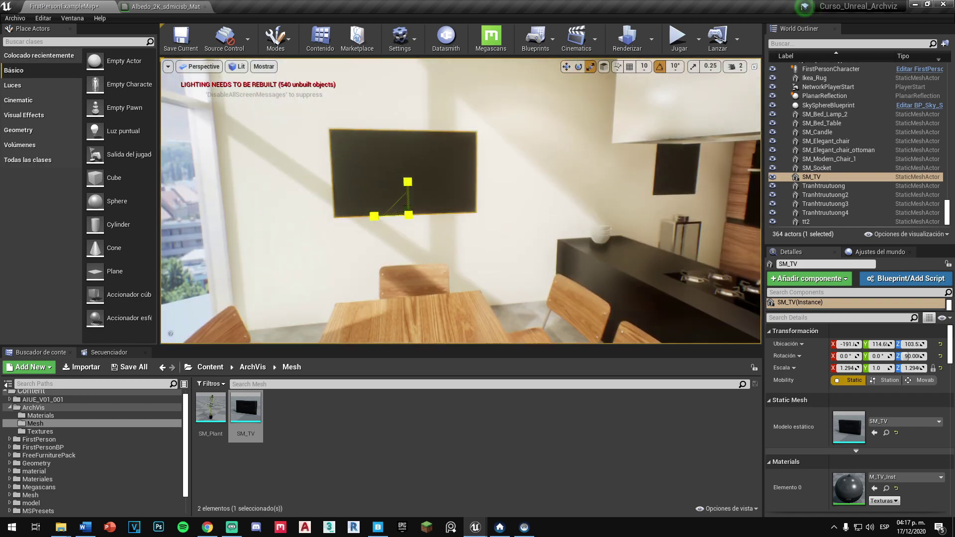
pyautogui.moveTo(407, 214); pyautogui.dragTo(348, 298, button='right')
# Step: Place the SM_Plant mesh by the window wall and return the view to the dining room
pyautogui.click(207, 407)
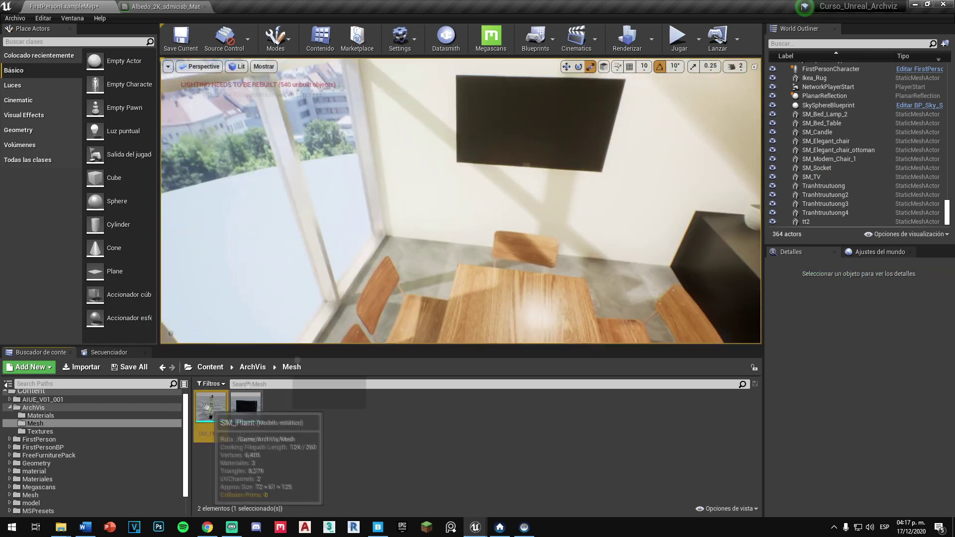
pyautogui.moveTo(206, 407); pyautogui.dragTo(416, 225)
pyautogui.press('Escape')
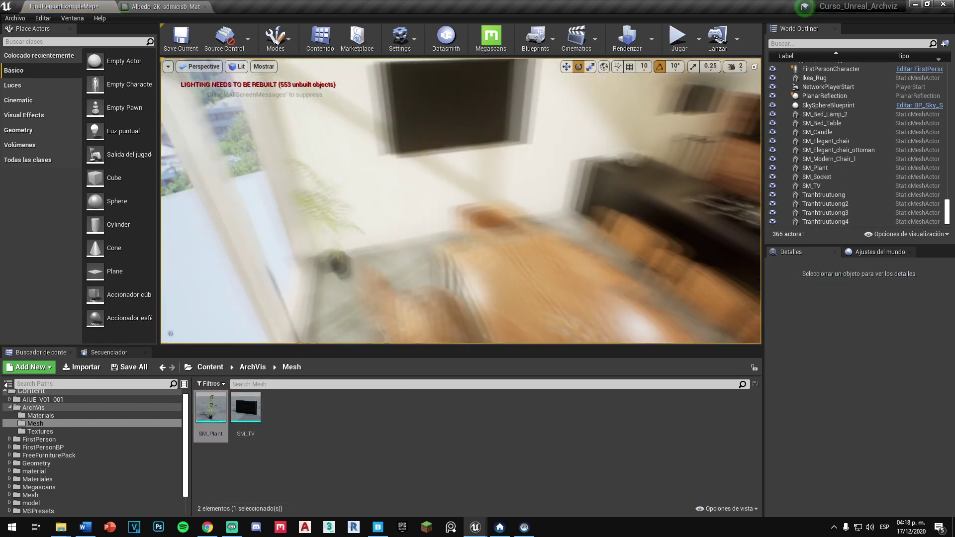
pyautogui.moveTo(461, 200); pyautogui.dragTo(438, 209, button='right')
# Step: Bring the editor back to the kitchen view and save all modified assets
pyautogui.moveTo(60, 527)
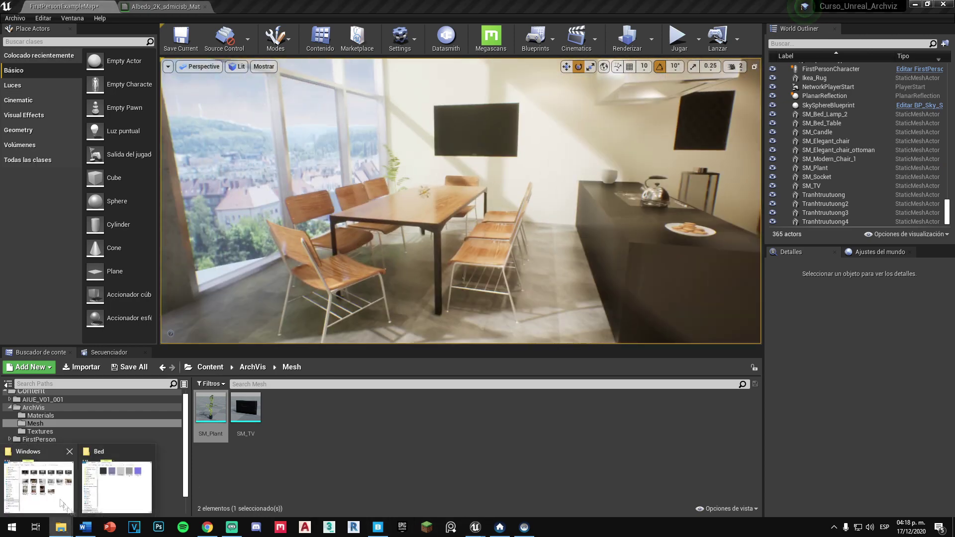
pyautogui.click(114, 477)
pyautogui.click(566, 344)
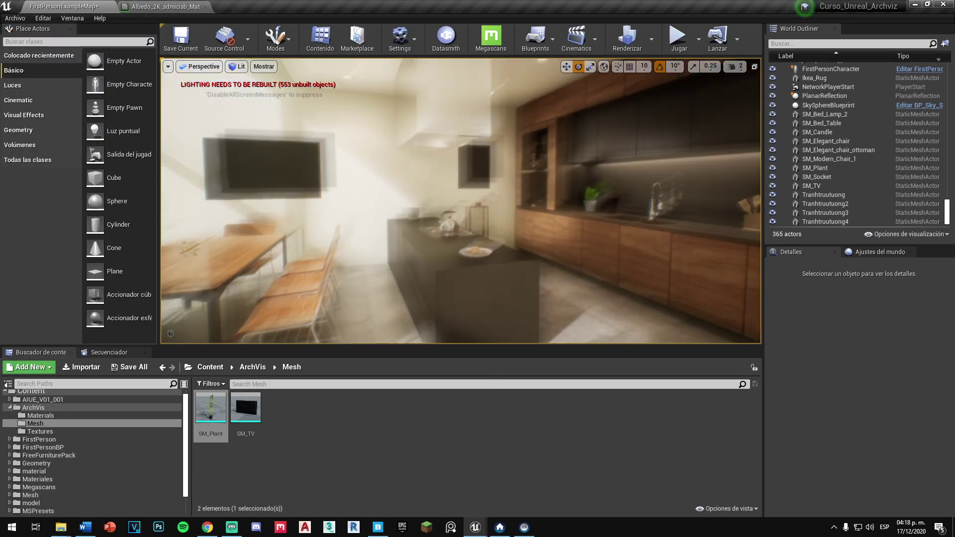
pyautogui.moveTo(566, 344); pyautogui.dragTo(566, 344, button='right')
pyautogui.hotkey('ctrl', 's')
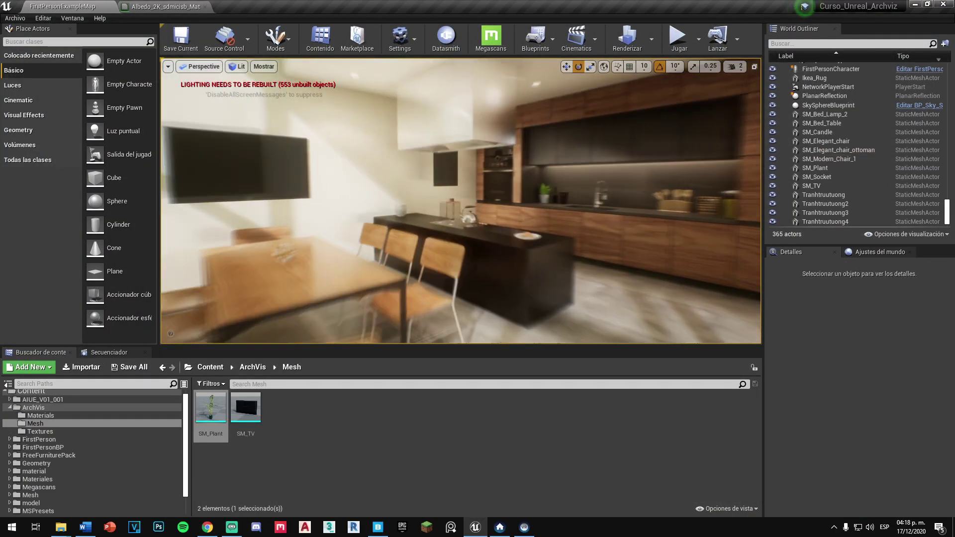
# Step: Place SM_Coffee_Table beside the lounge chair and scale it down
pyautogui.scroll(1, 10, 414)
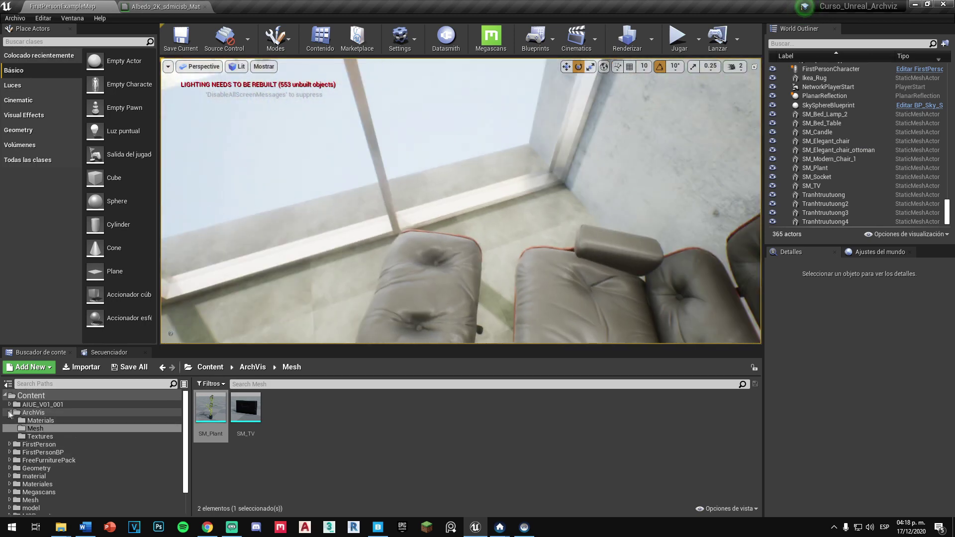
pyautogui.doubleClick(314, 413)
pyautogui.scroll(-1, 319, 429)
pyautogui.moveTo(420, 431); pyautogui.dragTo(528, 220)
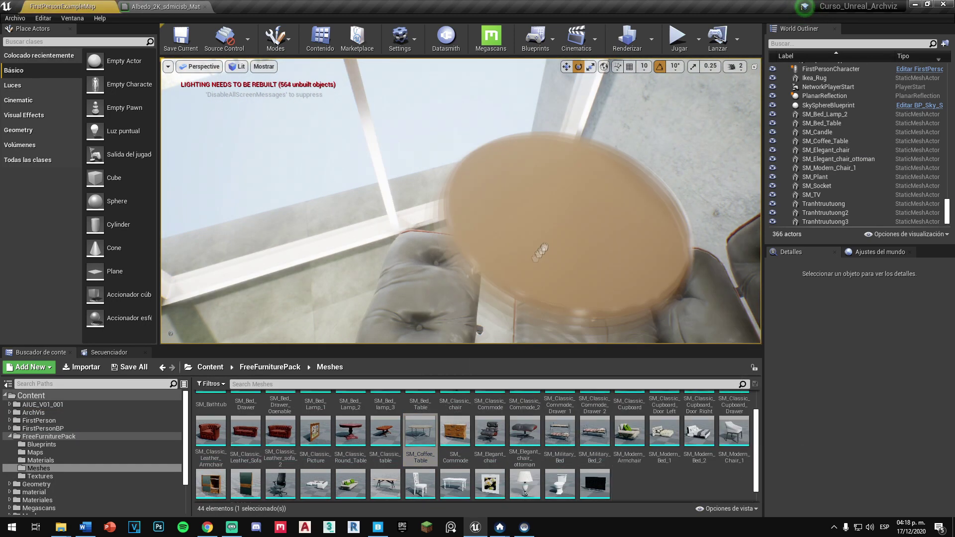
pyautogui.press('f')
pyautogui.press('r')
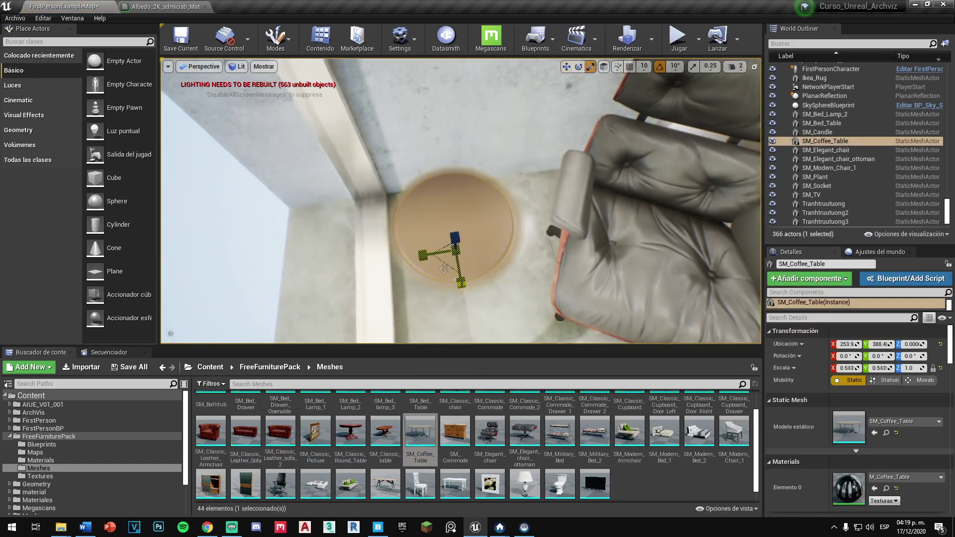
pyautogui.keyDown('alt'); pyautogui.moveTo(455, 238); pyautogui.dragTo(455, 179); pyautogui.keyUp('alt')
pyautogui.press('w')
pyautogui.scroll(-3, 908, 420)
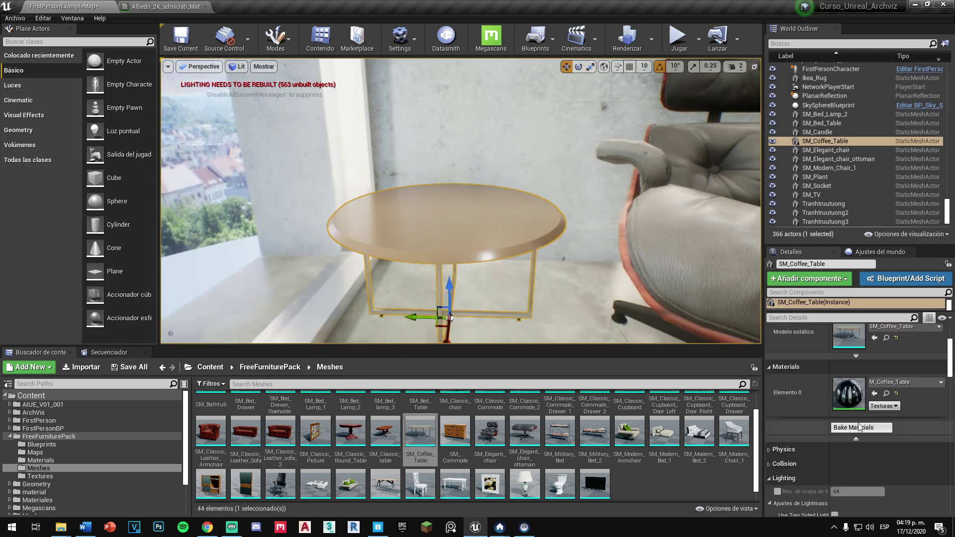
pyautogui.moveTo(449, 318); pyautogui.dragTo(449, 279, button='right')
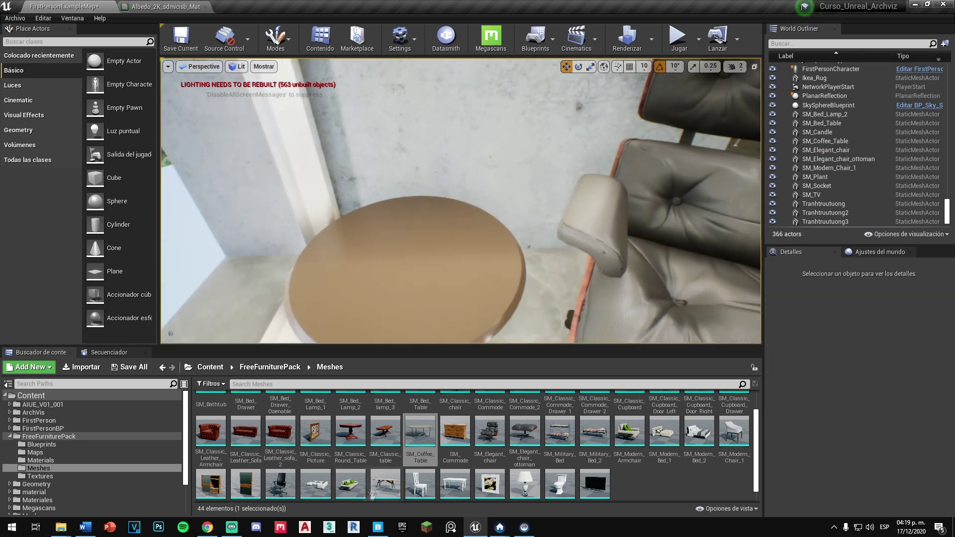
pyautogui.click(43, 428)
# Step: Put the chaucay potted plant from the model folder on the kitchen counter
pyautogui.click(39, 405)
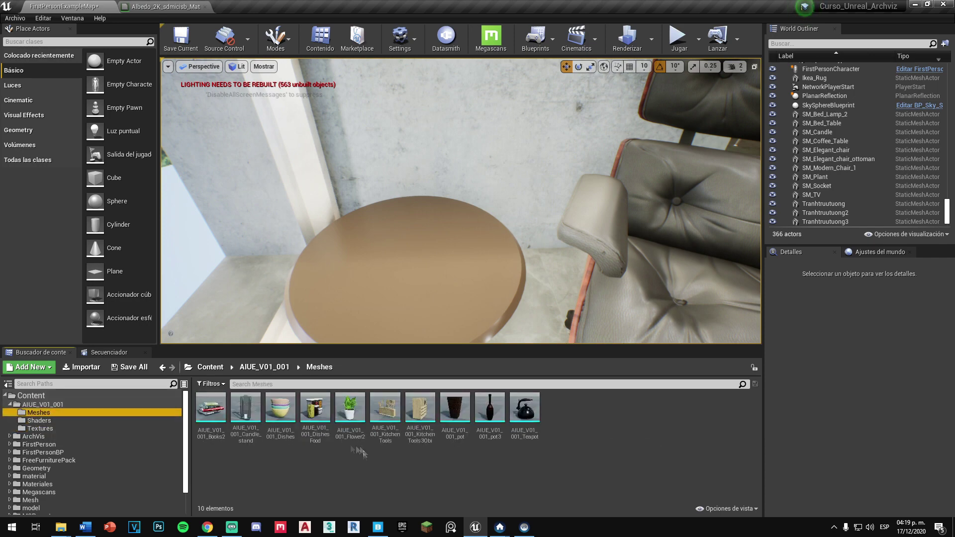
pyautogui.click(25, 428)
pyautogui.click(31, 451)
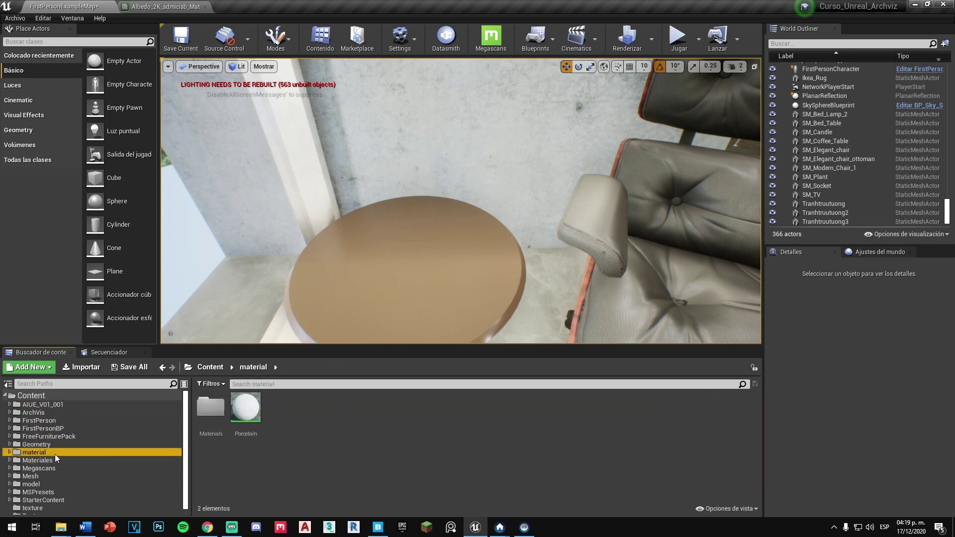
pyautogui.click(31, 479)
pyautogui.moveTo(460, 249)
pyautogui.mouseDown(button='right')
pyautogui.moveTo(460, 214)
pyautogui.moveTo(448, 239)
pyautogui.mouseUp(button='right')
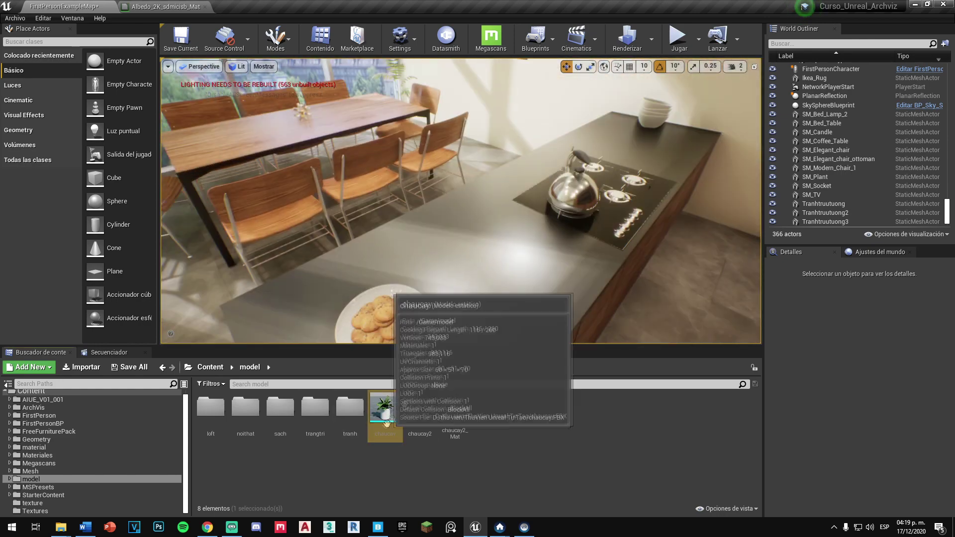
pyautogui.moveTo(385, 407); pyautogui.dragTo(475, 249)
pyautogui.moveTo(448, 239); pyautogui.dragTo(487, 239, button='right')
pyautogui.press('r')
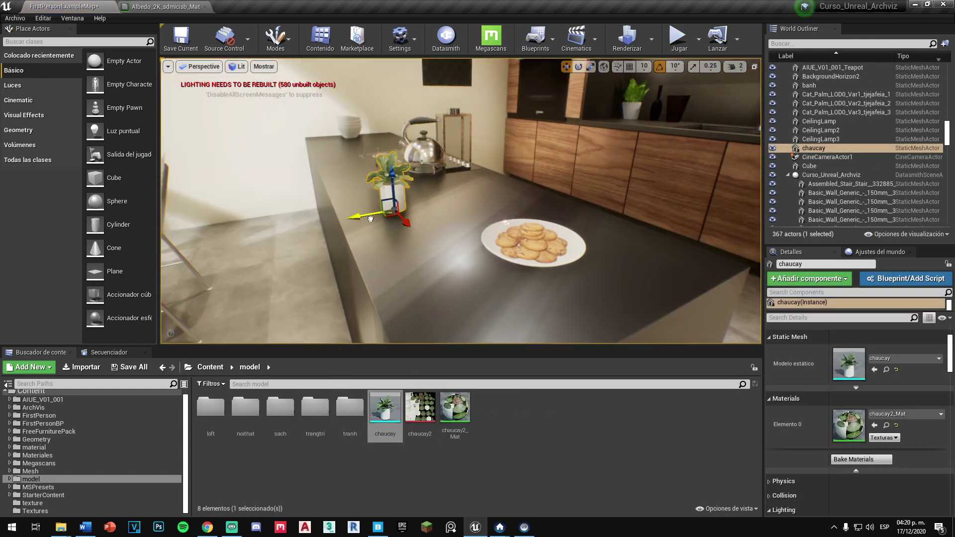
pyautogui.moveTo(370, 219); pyautogui.dragTo(348, 219, button='right')
# Step: Lay the s002 book flat on the round coffee table
pyautogui.doubleClick(280, 408)
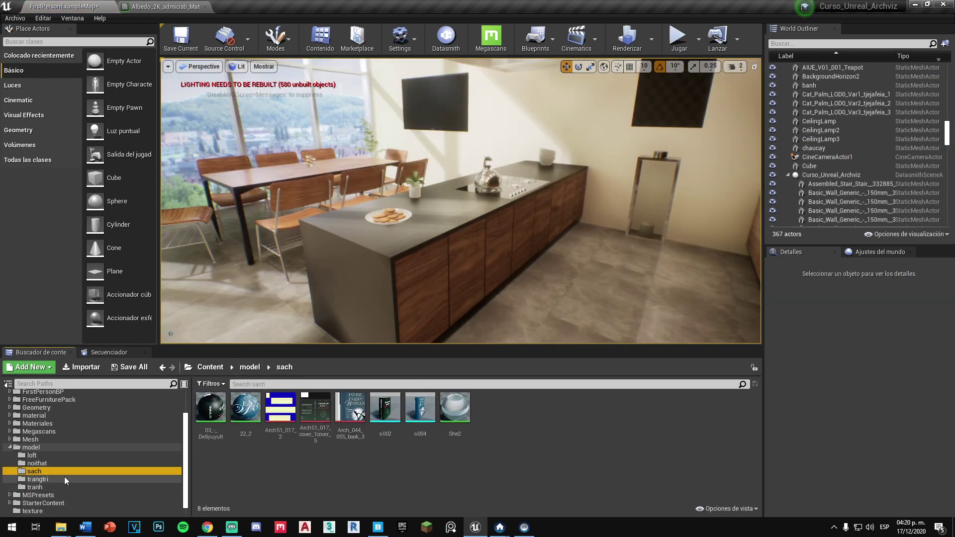
pyautogui.moveTo(448, 199); pyautogui.dragTo(477, 224, button='right')
pyautogui.moveTo(385, 406)
pyautogui.mouseDown()
pyautogui.moveTo(468, 267)
pyautogui.moveTo(437, 298)
pyautogui.mouseUp()
pyautogui.press('e')
pyautogui.press('w')
pyautogui.moveTo(437, 298); pyautogui.dragTo(426, 106, button='right')
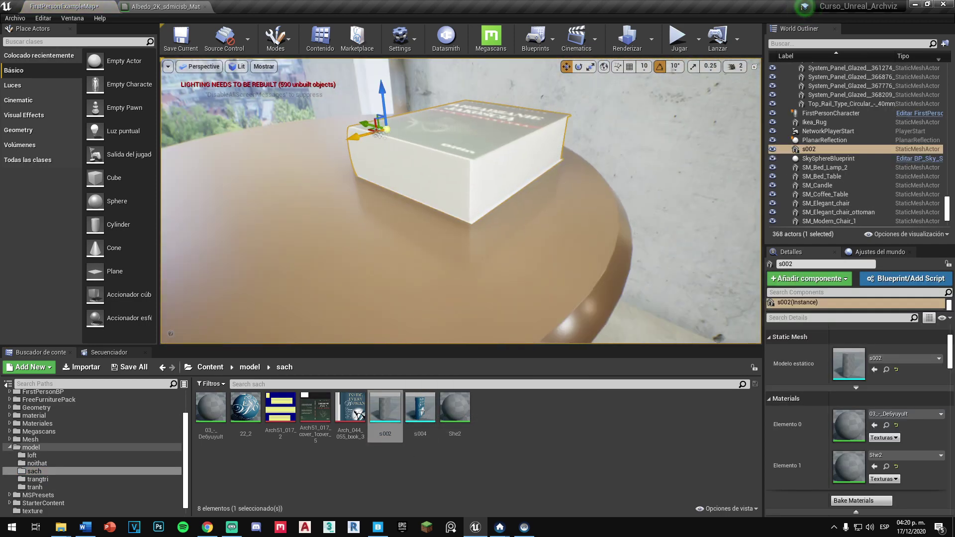
pyautogui.moveTo(379, 134)
pyautogui.mouseDown(button='right')
pyautogui.moveTo(473, 156)
pyautogui.moveTo(447, 124)
pyautogui.mouseUp(button='right')
pyautogui.press('r')
# Step: Place the s004 book on top of s002 and rotate it to fit the stack
pyautogui.moveTo(421, 406)
pyautogui.mouseDown()
pyautogui.moveTo(498, 198)
pyautogui.moveTo(507, 223)
pyautogui.moveTo(469, 176)
pyautogui.mouseUp()
pyautogui.moveTo(450, 232); pyautogui.dragTo(438, 214)
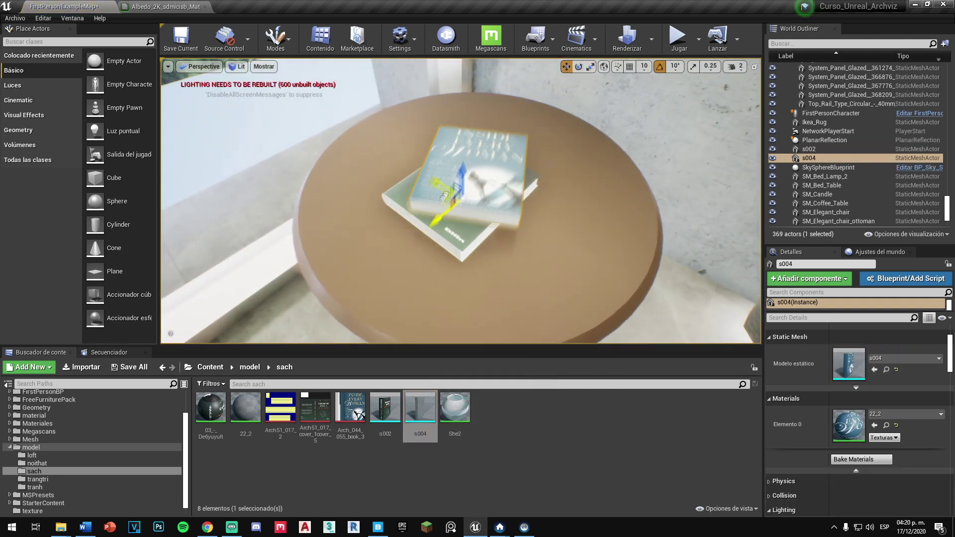
pyautogui.press('w')
pyautogui.press('Escape')
pyautogui.moveTo(447, 224); pyautogui.dragTo(348, 249, button='right')
# Step: Add a new Planta_2 folder inside Geometry/Import
pyautogui.click(9, 447)
pyautogui.click(30, 471)
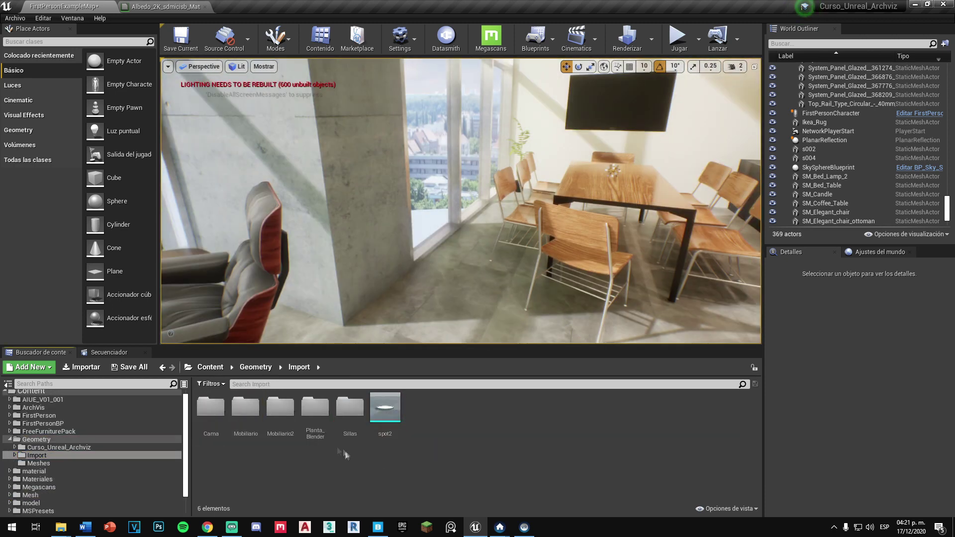
pyautogui.doubleClick(315, 409)
pyautogui.click(37, 455)
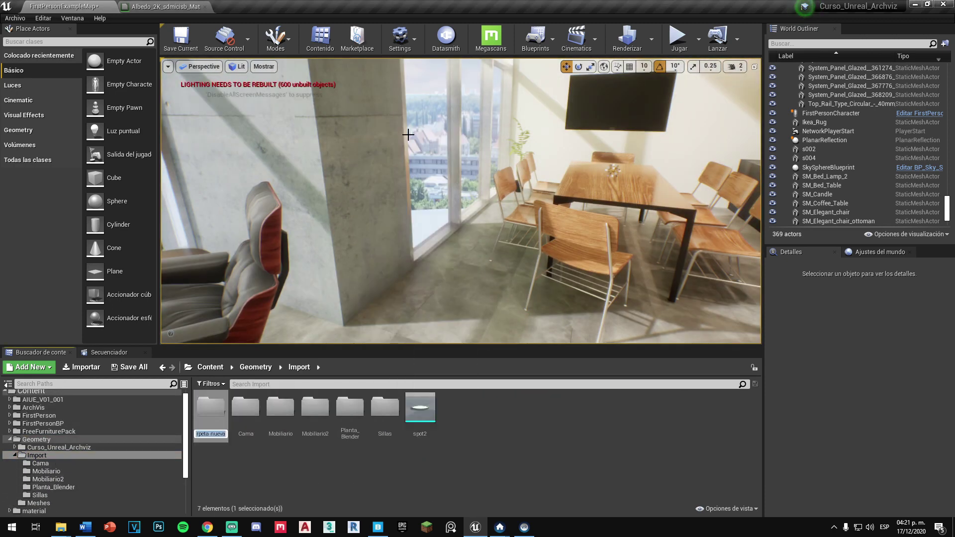
# Step: Import Bannana_Plant.fbx from F:/Blender Projects/Mobiliario/Plant/Pot Plant/5 into Planta_2
pyautogui.click(86, 371)
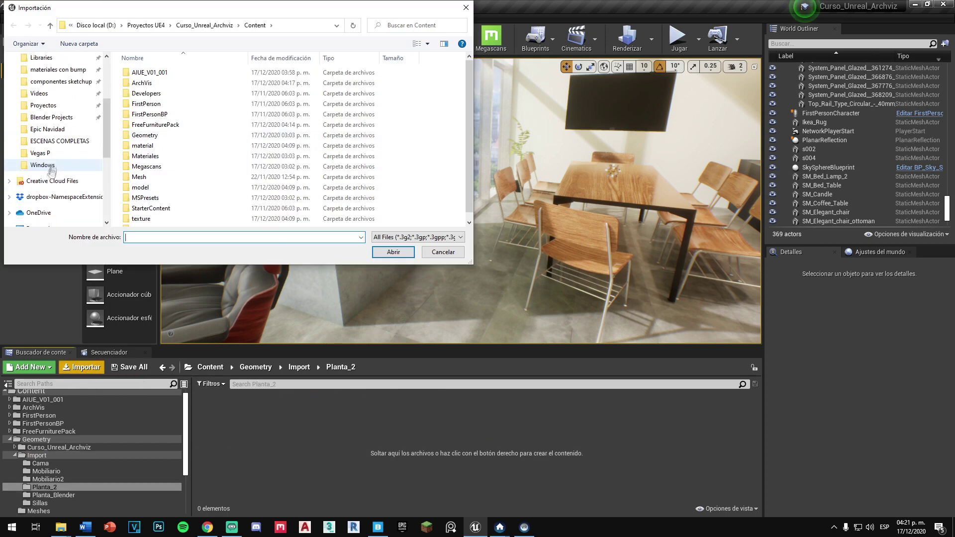
pyautogui.click(50, 117)
pyautogui.doubleClick(144, 181)
pyautogui.doubleClick(259, 144)
pyautogui.doubleClick(149, 99)
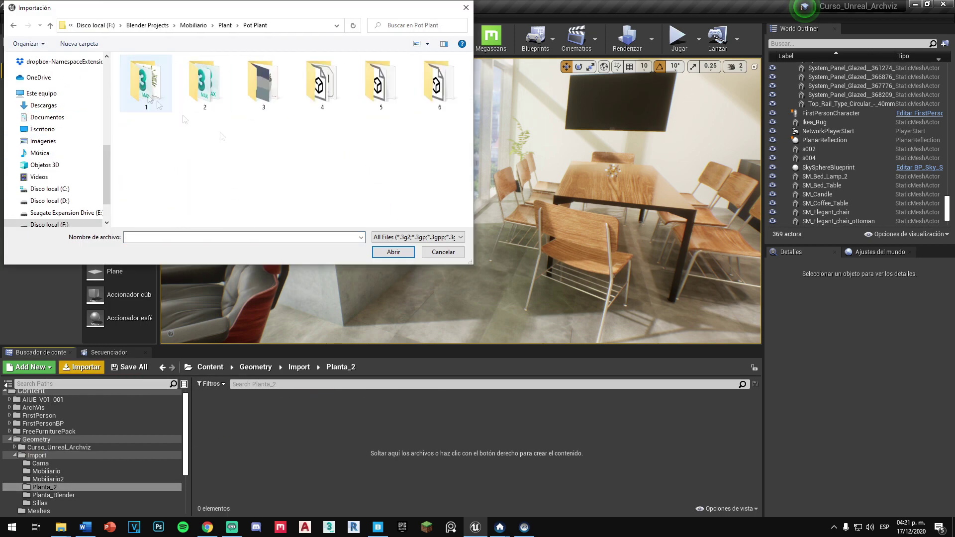
pyautogui.hotkey('alt', 'Left')
pyautogui.doubleClick(321, 99)
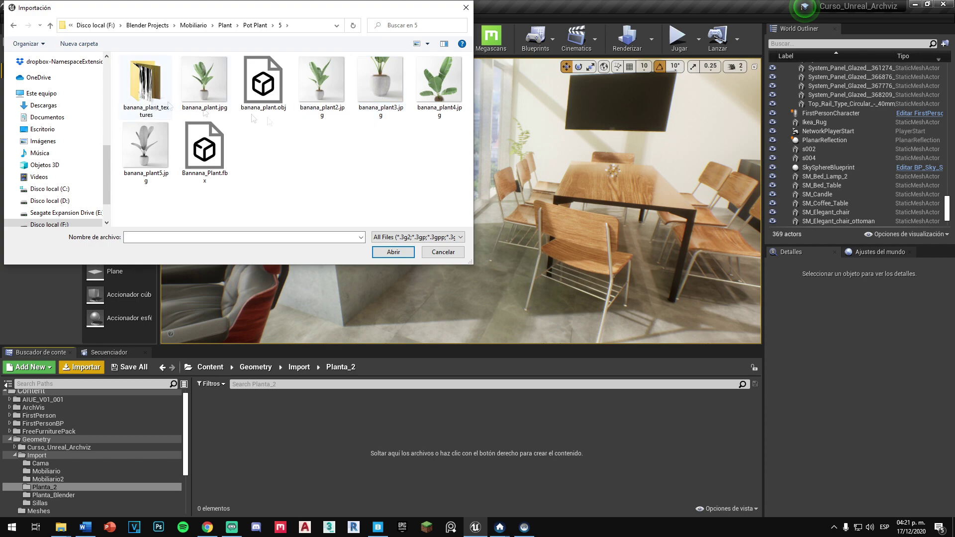
pyautogui.click(393, 252)
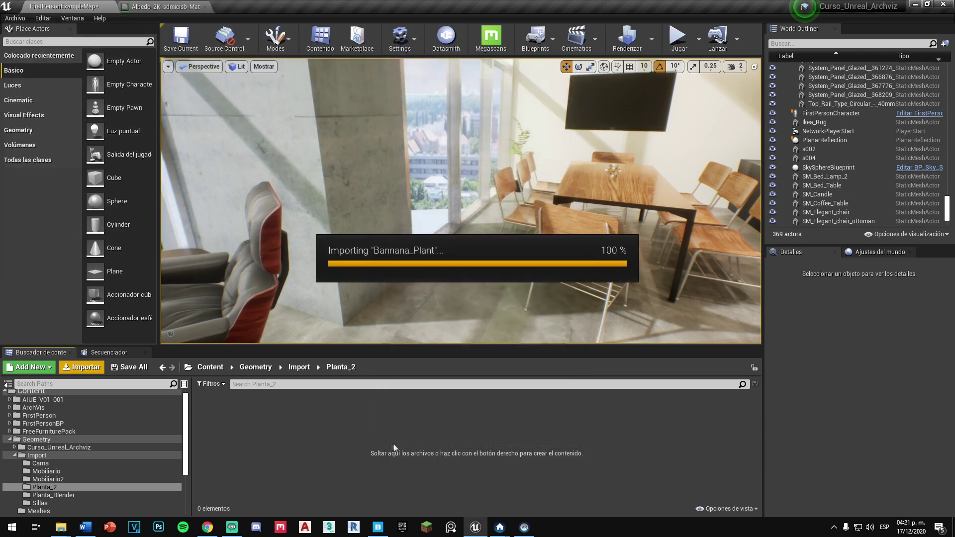
# Step: Open the banana_plant_textures folder in Explorer to bring the textures into Planta_2
pyautogui.hotkey('alt', 'Tab')
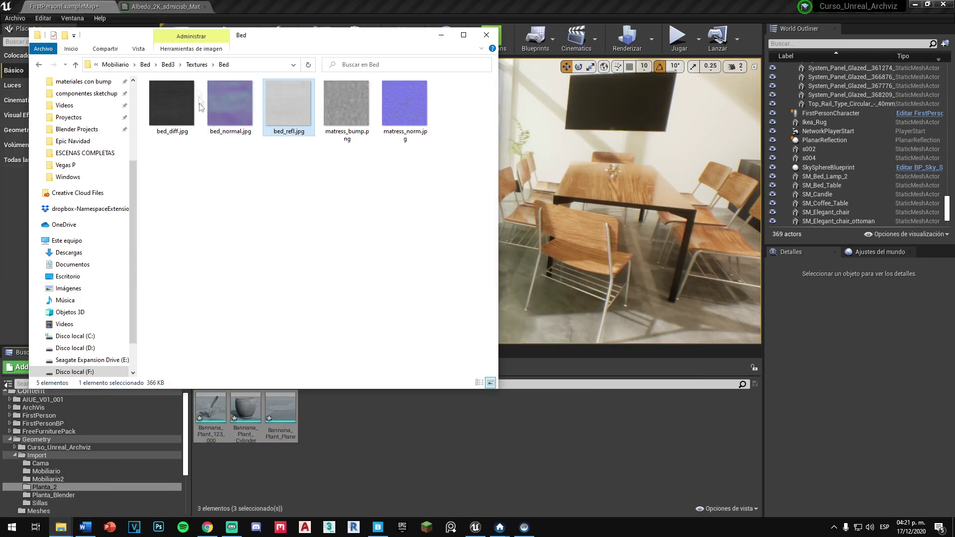
pyautogui.hotkey('alt', 'F4')
pyautogui.hotkey('alt', 'F4')
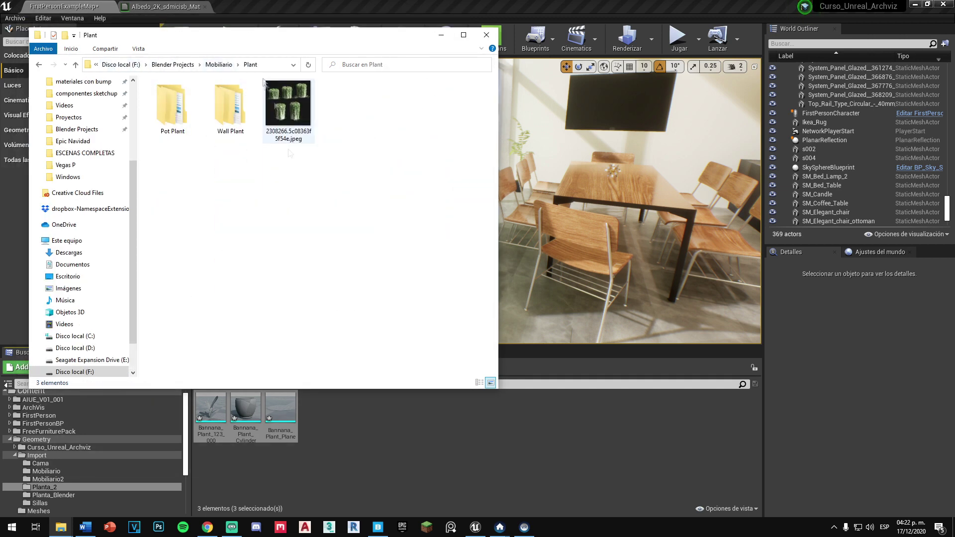
pyautogui.doubleClick(397, 124)
pyautogui.doubleClick(172, 107)
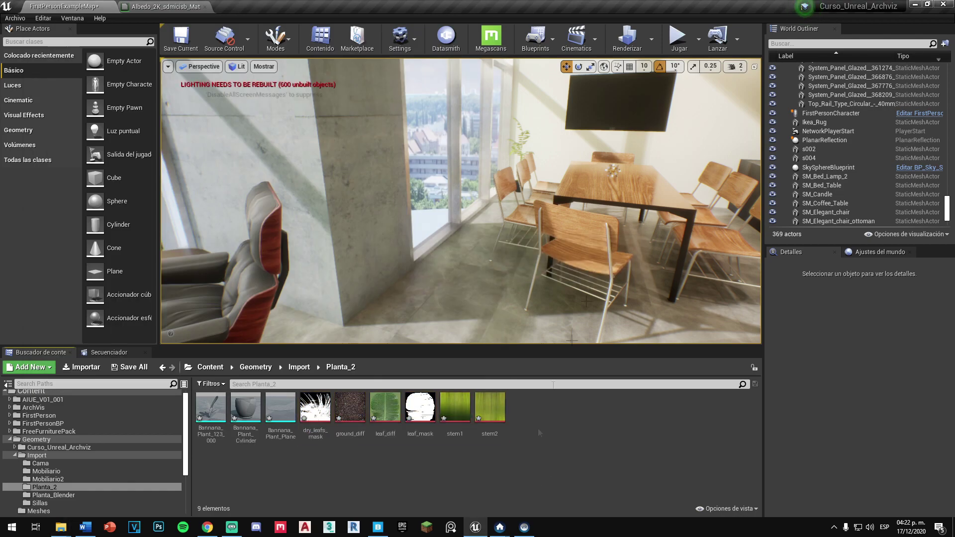
# Step: Place the three banana plant meshes and give the leaves a masked leaf_Mat material
pyautogui.moveTo(211, 412)
pyautogui.mouseDown()
pyautogui.moveTo(466, 330)
pyautogui.moveTo(430, 237)
pyautogui.mouseUp()
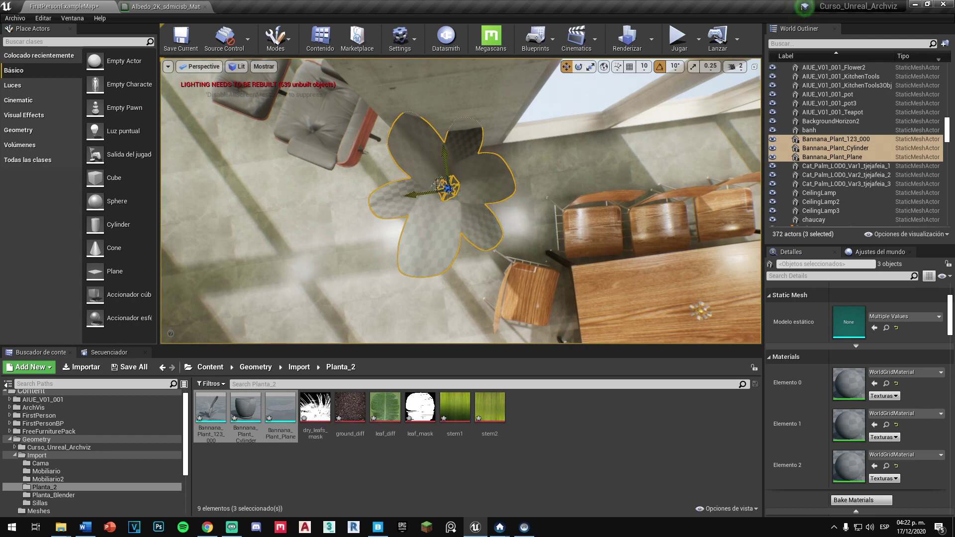
pyautogui.keyDown('alt'); pyautogui.moveTo(467, 212); pyautogui.dragTo(448, 248); pyautogui.keyUp('alt')
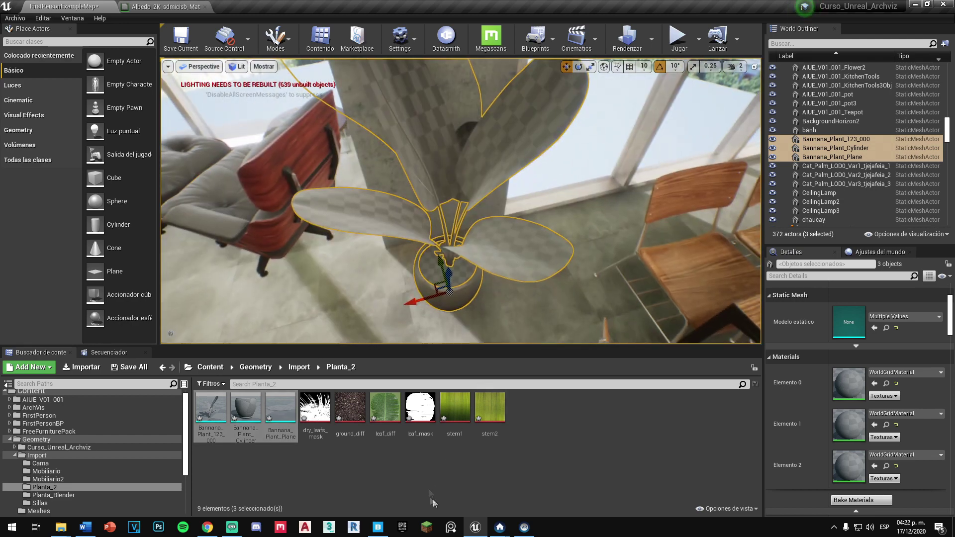
pyautogui.moveTo(394, 420); pyautogui.dragTo(448, 174)
pyautogui.doubleClick(420, 412)
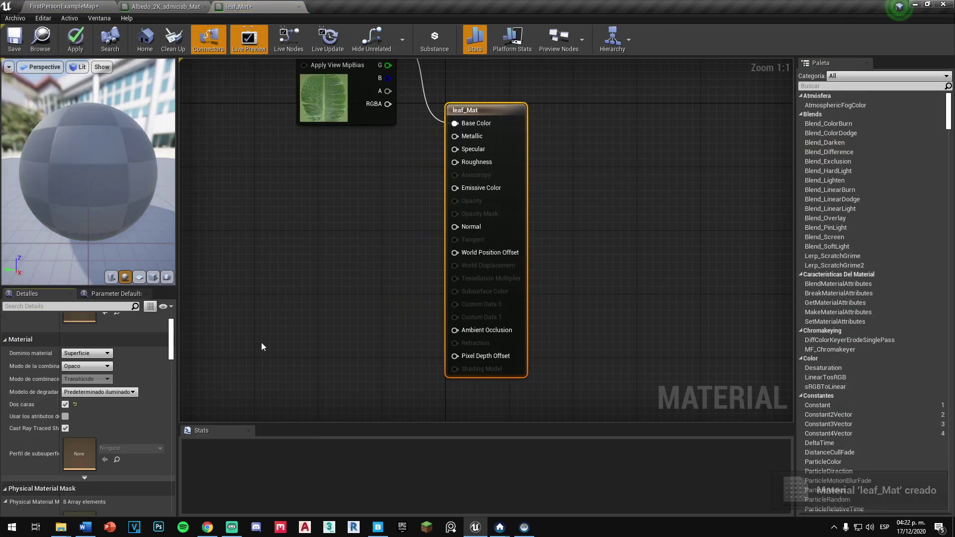
pyautogui.click(75, 40)
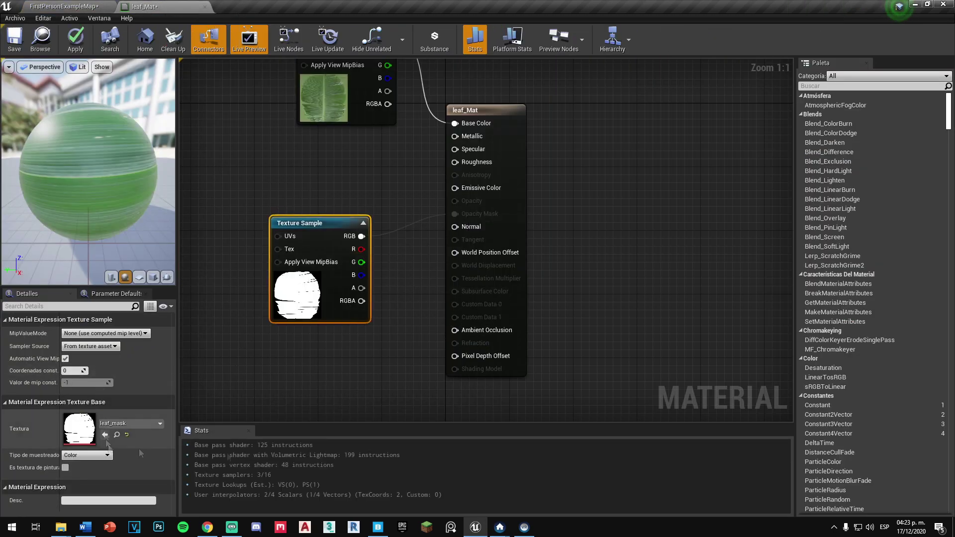
pyautogui.click(86, 445)
pyautogui.click(78, 461)
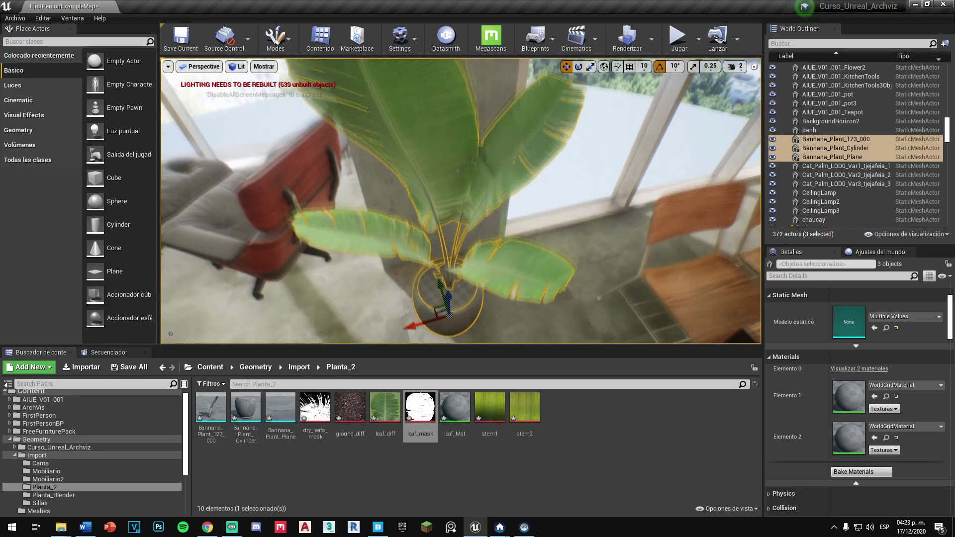
# Step: Apply the stem1, stem2 and ground textures to the stems and pot soil
pyautogui.moveTo(489, 407); pyautogui.dragTo(464, 309)
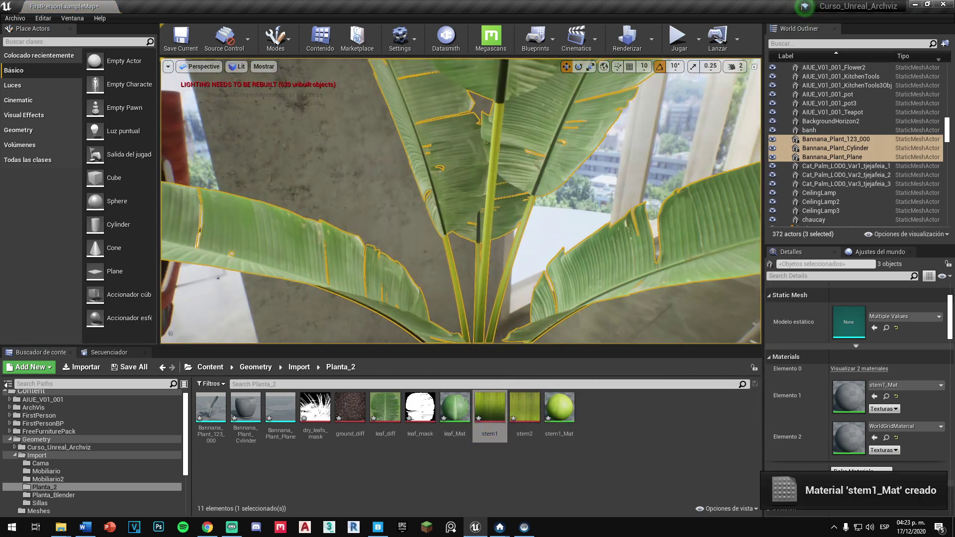
pyautogui.moveTo(465, 309); pyautogui.dragTo(465, 338, button='right')
pyautogui.moveTo(535, 411); pyautogui.dragTo(472, 213)
pyautogui.moveTo(472, 214); pyautogui.dragTo(472, 189, button='right')
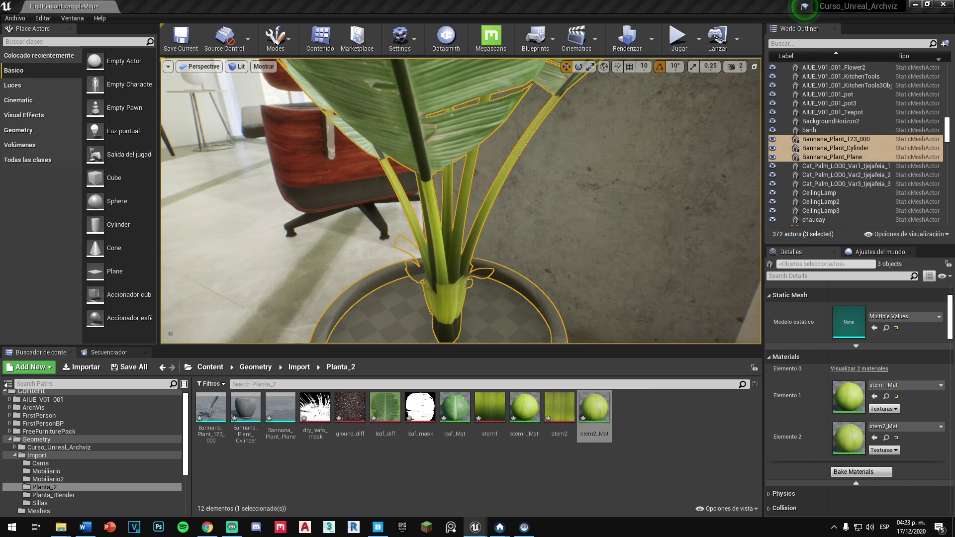
pyautogui.moveTo(463, 199); pyautogui.dragTo(462, 249, button='right')
pyautogui.moveTo(350, 407); pyautogui.dragTo(513, 272)
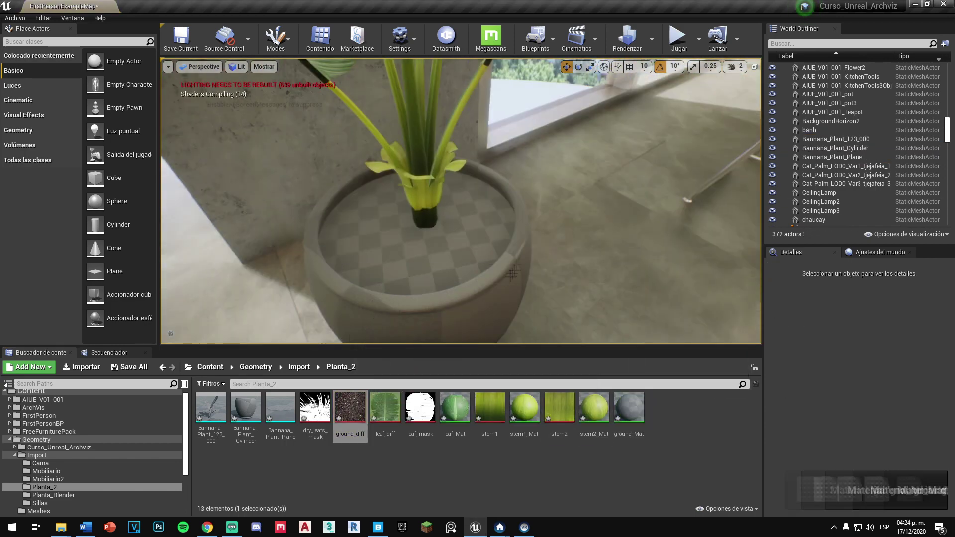
pyautogui.moveTo(512, 272); pyautogui.dragTo(512, 228, button='right')
# Step: Duplicate Ceramica as Ceramica1 for the pot, open it for editing, and save the map
pyautogui.click(15, 455)
pyautogui.click(37, 484)
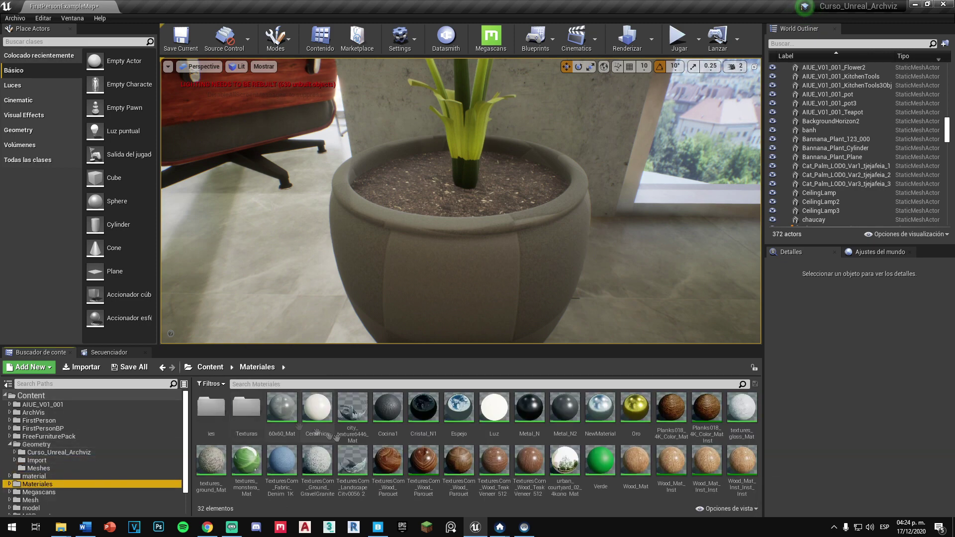
pyautogui.rightClick(318, 412)
pyautogui.click(383, 404)
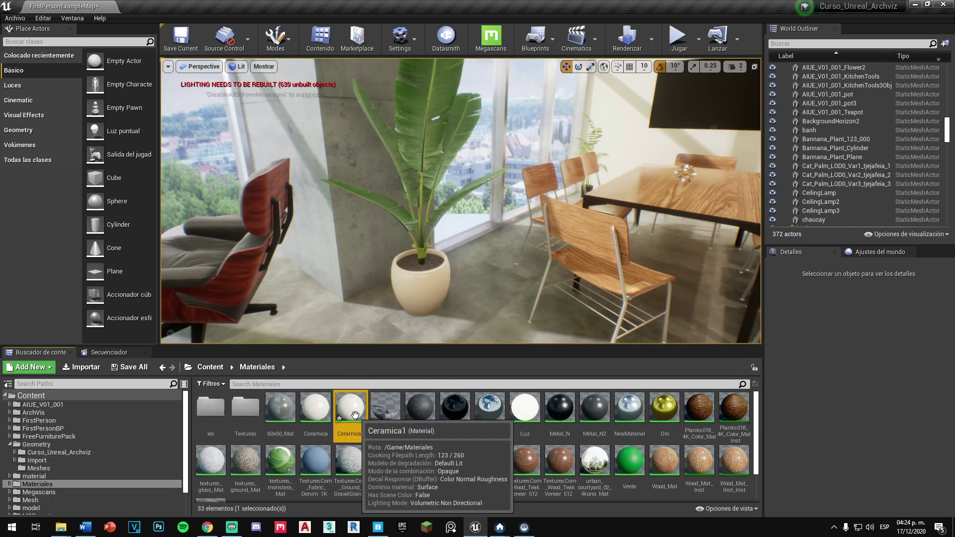
pyautogui.doubleClick(355, 415)
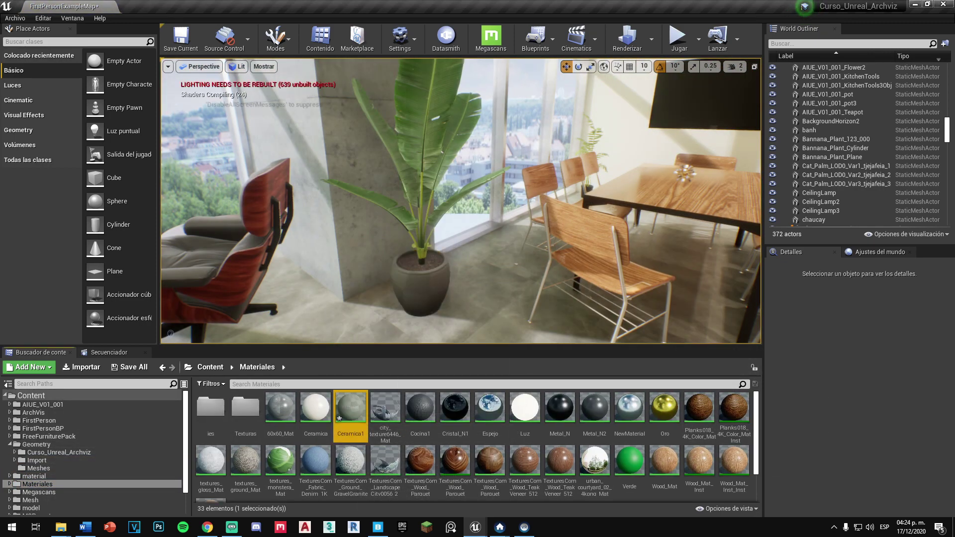
pyautogui.hotkey('ctrl', 's')
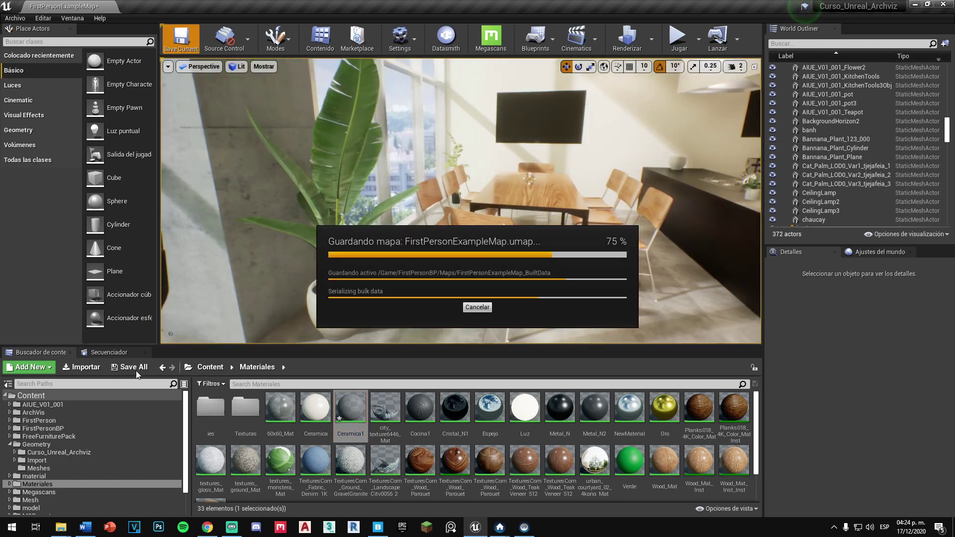
# Step: Create a child material instance of Wood_Mat_Inst_Inst, Wood_Mat_Inst_Inst_Inst1
pyautogui.click(136, 371)
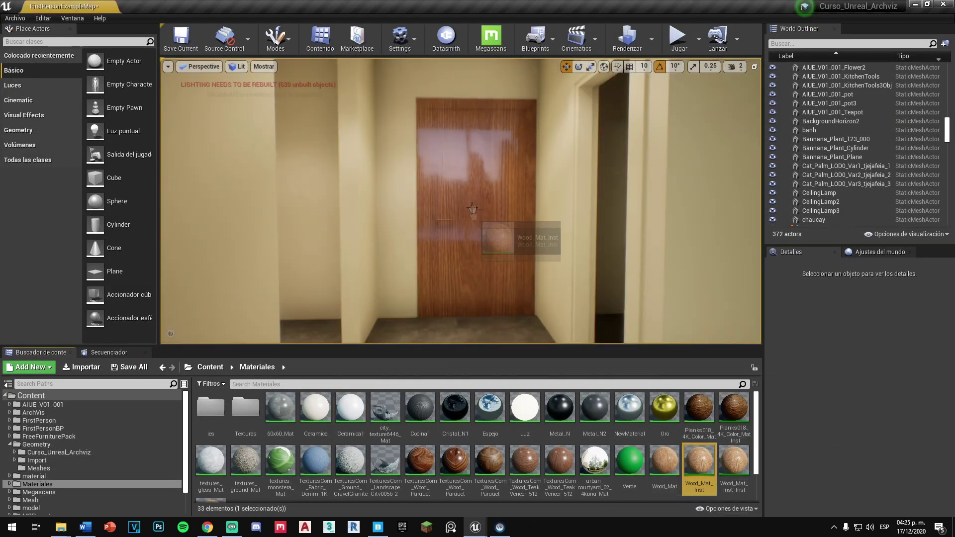
pyautogui.click(733, 461)
pyautogui.rightClick(734, 461)
pyautogui.click(785, 230)
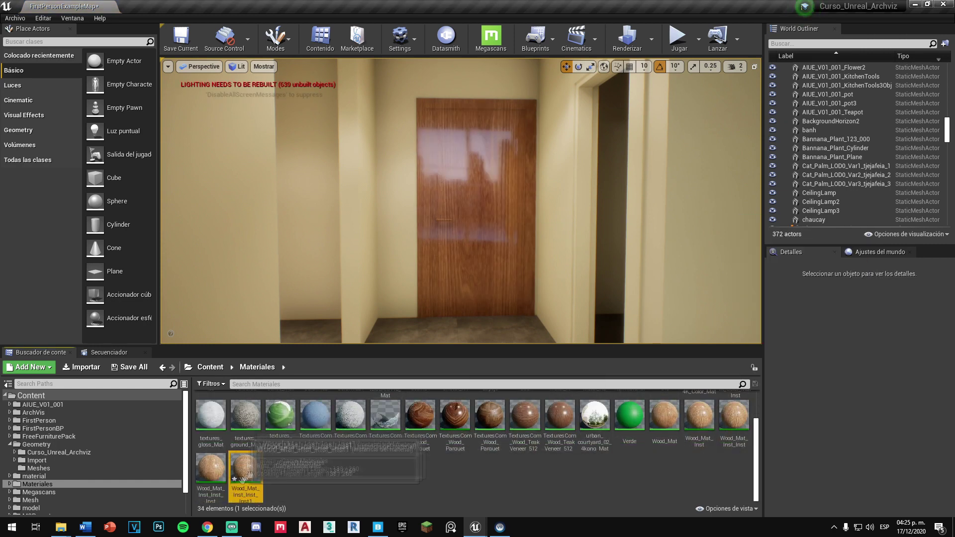
pyautogui.press('Return')
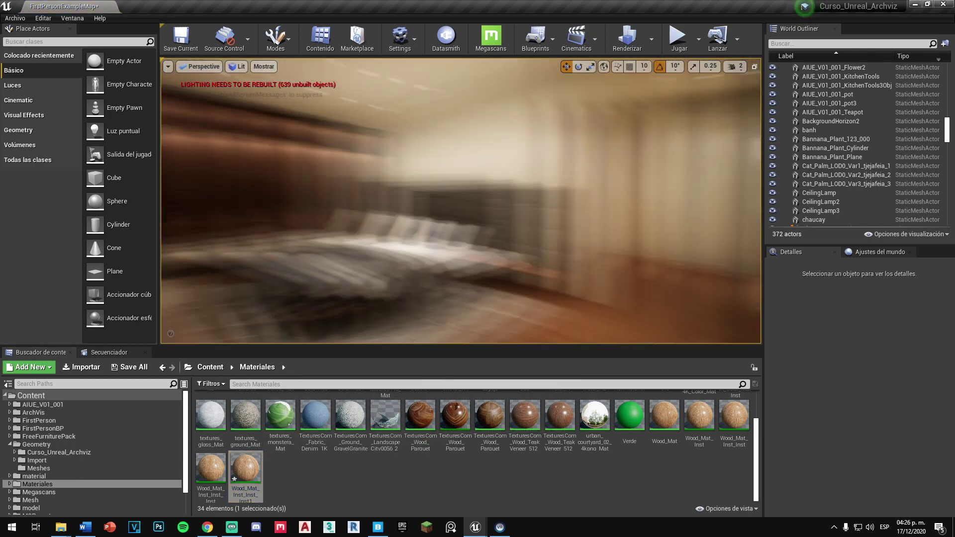
# Step: Save all changed content and select the left picture on the wall
pyautogui.hotkey('ctrl', 'shift', 's')
pyautogui.click(547, 354)
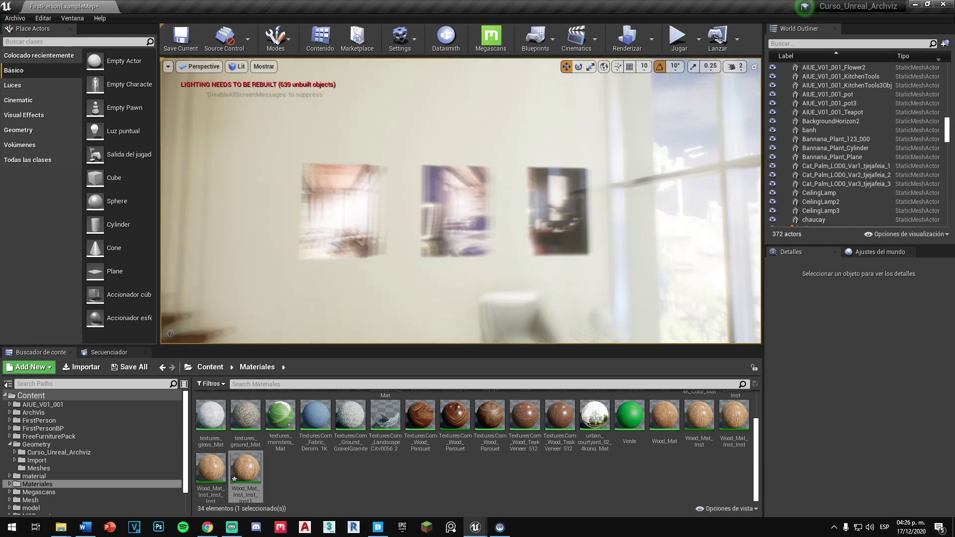
pyautogui.click(359, 234)
# Step: Select the Flower, vase and Vase2 meshes and migrate them to the archviz Content folder
pyautogui.rightClick(608, 160)
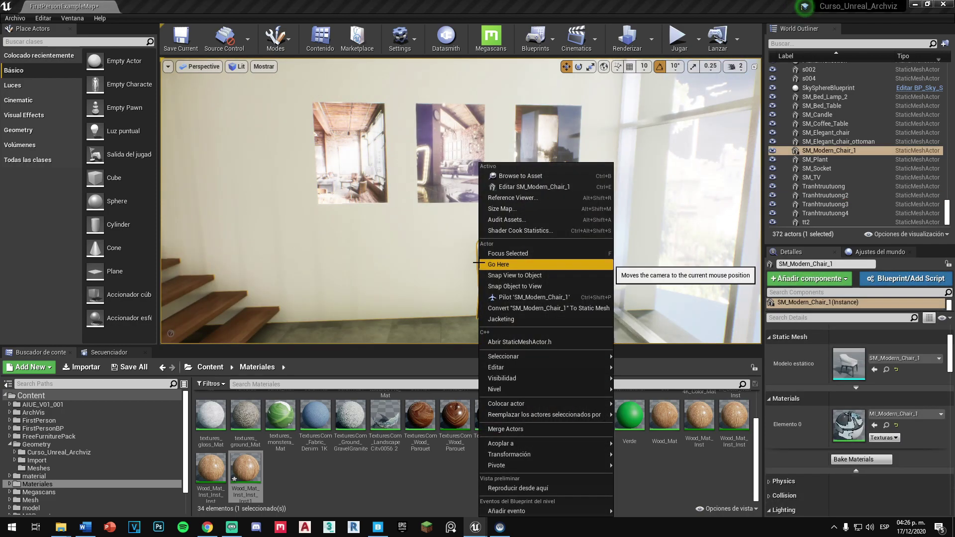
pyautogui.click(639, 264)
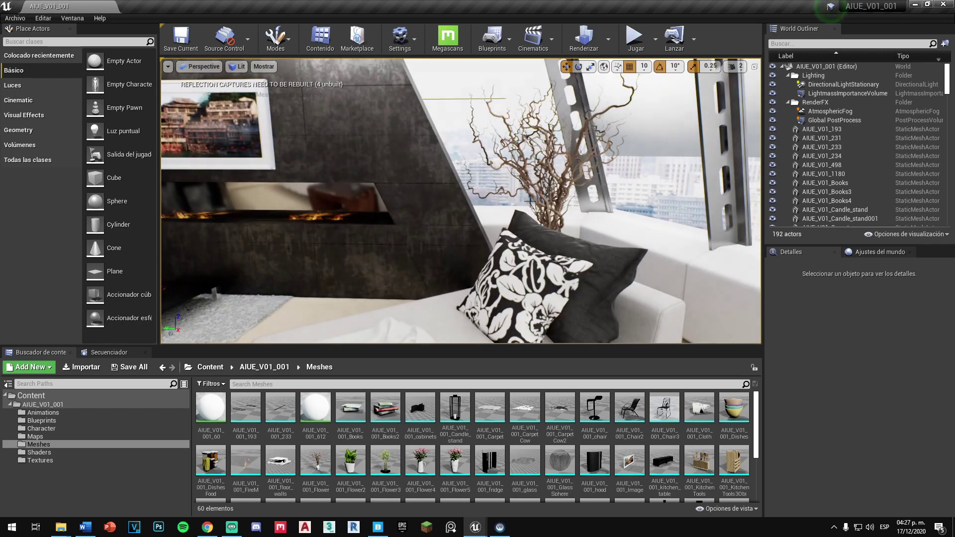
pyautogui.click(514, 157)
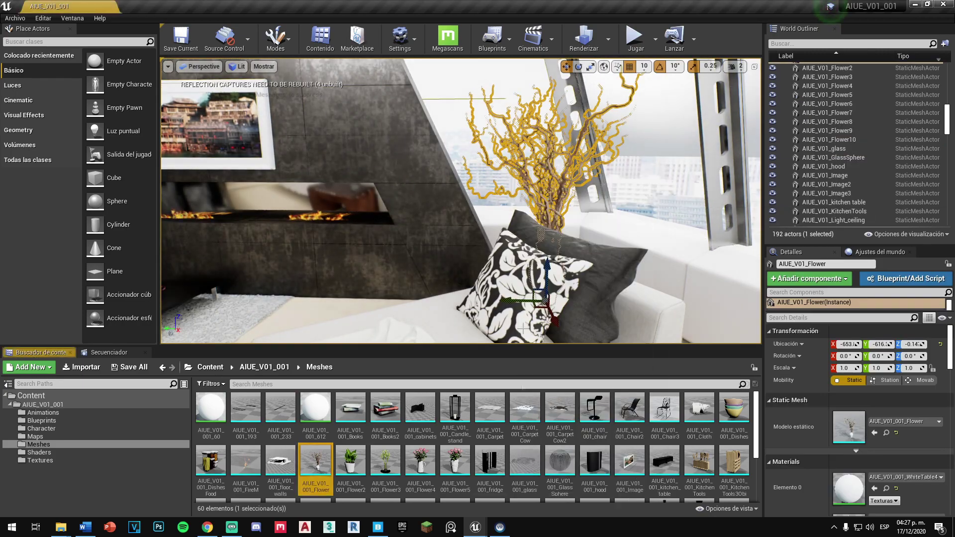
pyautogui.scroll(-3, 473, 448)
pyautogui.keyDown('ctrl'); pyautogui.click(559, 470); pyautogui.keyUp('ctrl')
pyautogui.keyDown('ctrl'); pyautogui.click(594, 470); pyautogui.keyUp('ctrl')
pyautogui.rightClick(597, 470)
pyautogui.moveTo(646, 317)
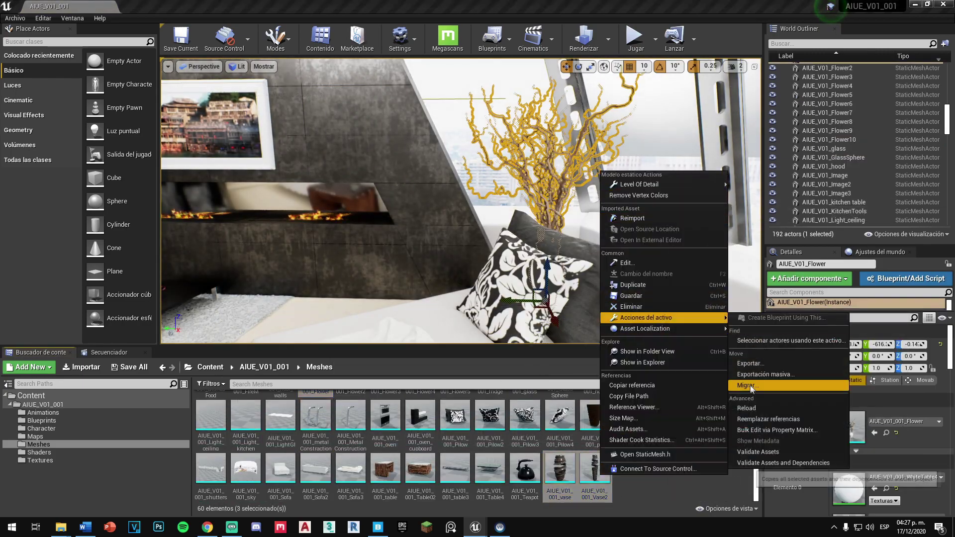
pyautogui.click(747, 385)
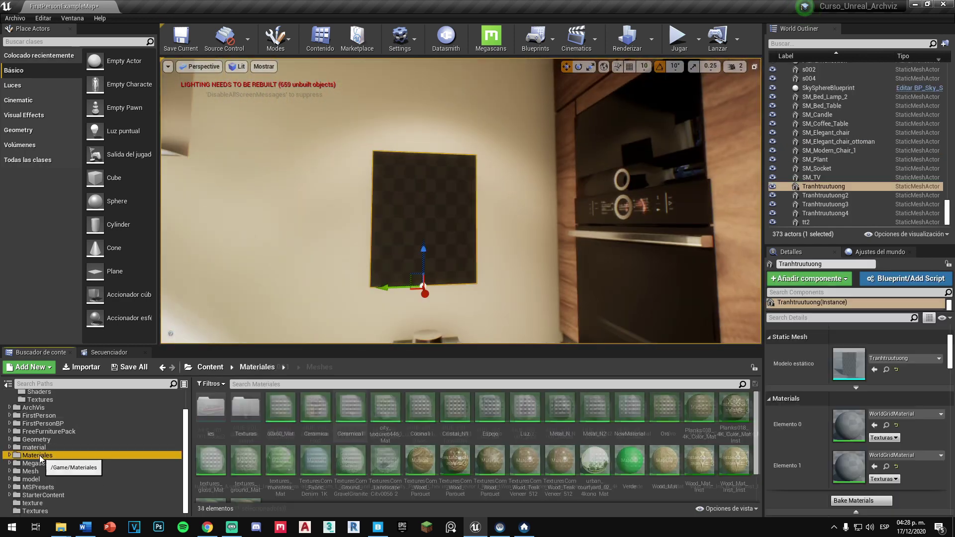
# Step: Apply the 002_Mat snowy forest picture from model/trangtri to the blank painting, then save all
pyautogui.click(31, 479)
pyautogui.doubleClick(245, 412)
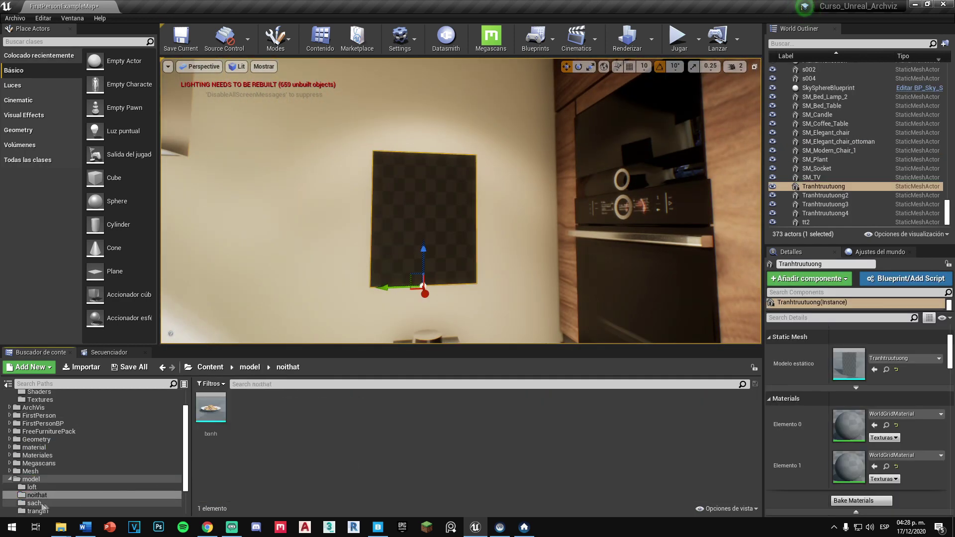
pyautogui.click(38, 471)
pyautogui.moveTo(316, 407); pyautogui.dragTo(468, 278)
pyautogui.moveTo(395, 423); pyautogui.dragTo(472, 199)
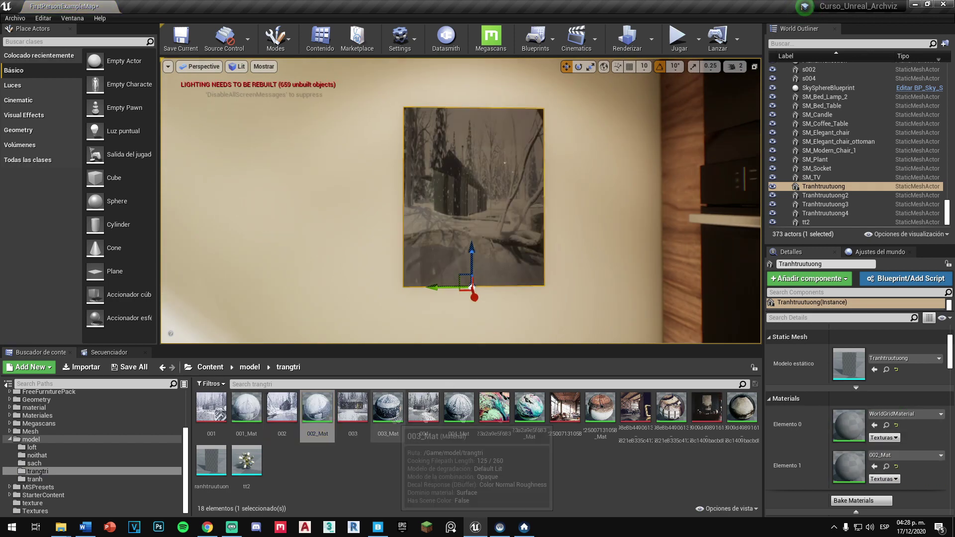
pyautogui.moveTo(529, 413); pyautogui.dragTo(498, 224)
pyautogui.press('Escape')
pyautogui.moveTo(444, 314); pyautogui.dragTo(478, 302, button='right')
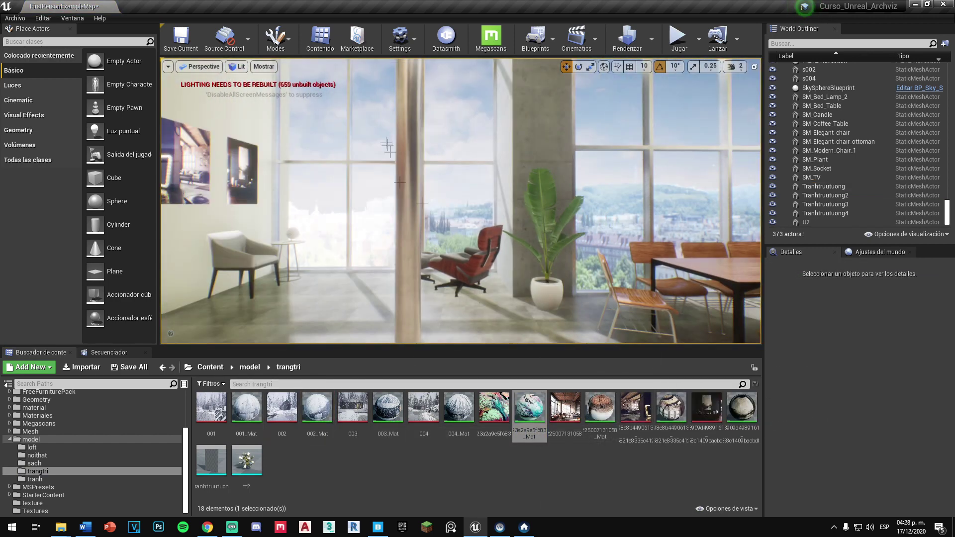
pyautogui.click(129, 367)
pyautogui.click(551, 357)
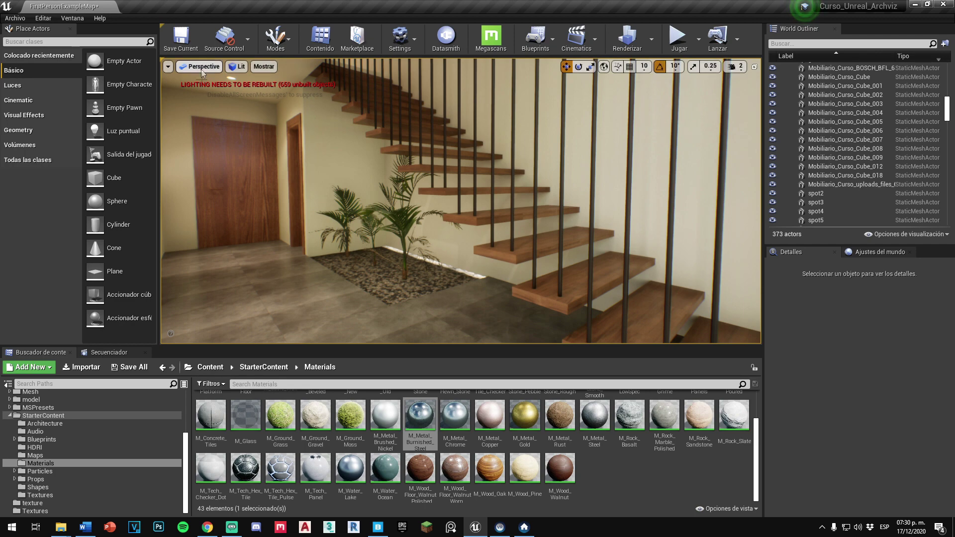
# Step: Face the staircase wall and open the model/tranh folder of picture meshes
pyautogui.moveTo(202, 80); pyautogui.dragTo(298, 80, button='right')
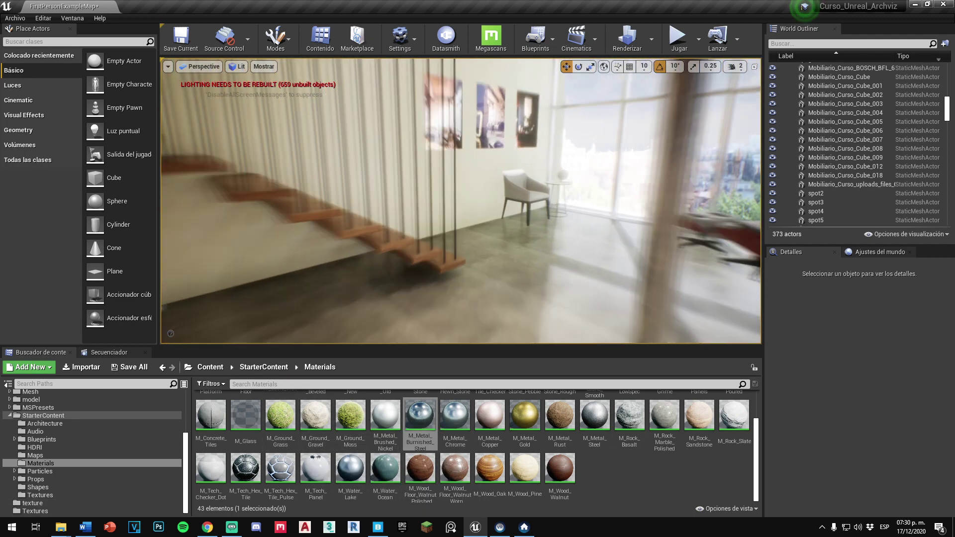
pyautogui.moveTo(537, 194); pyautogui.dragTo(537, 193, button='right')
pyautogui.doubleClick(40, 417)
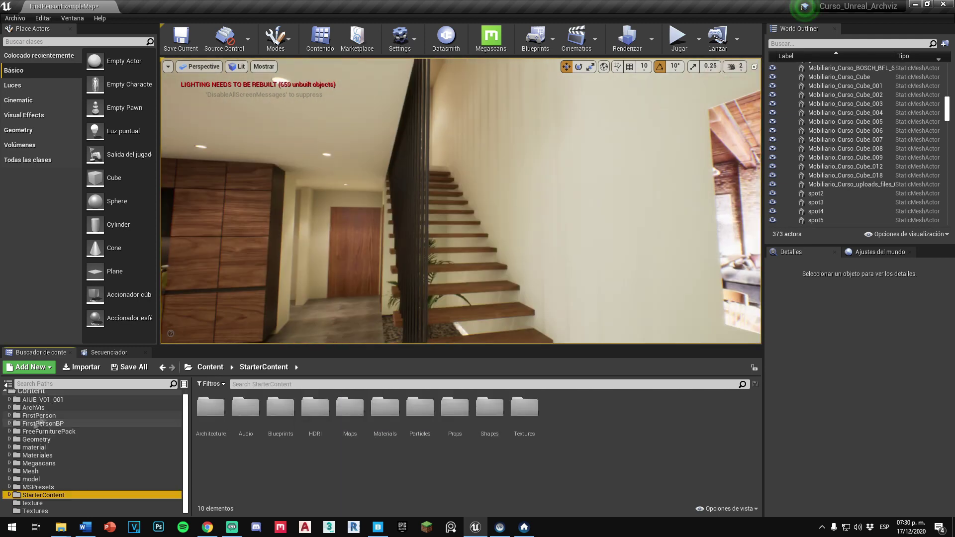
pyautogui.click(32, 407)
pyautogui.doubleClick(314, 408)
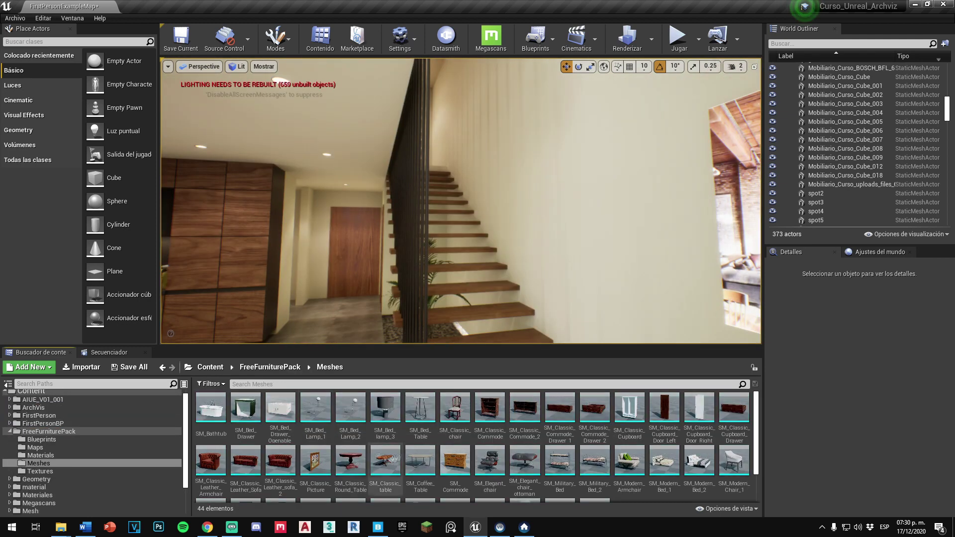
pyautogui.scroll(-2, 348, 448)
pyautogui.click(49, 431)
pyautogui.click(30, 470)
pyautogui.click(48, 479)
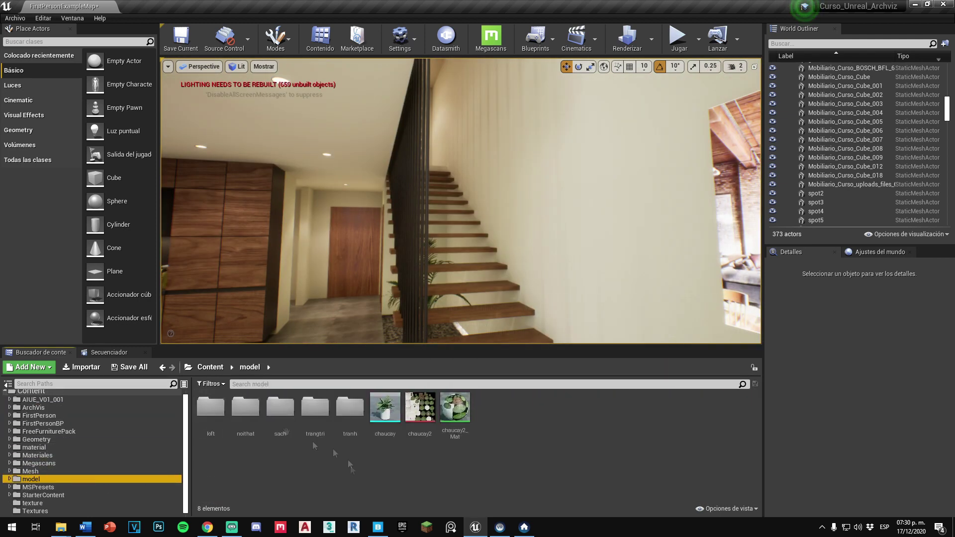
pyautogui.click(9, 479)
pyautogui.click(32, 486)
pyautogui.click(35, 502)
pyautogui.scroll(-1, 75, 492)
pyautogui.click(35, 487)
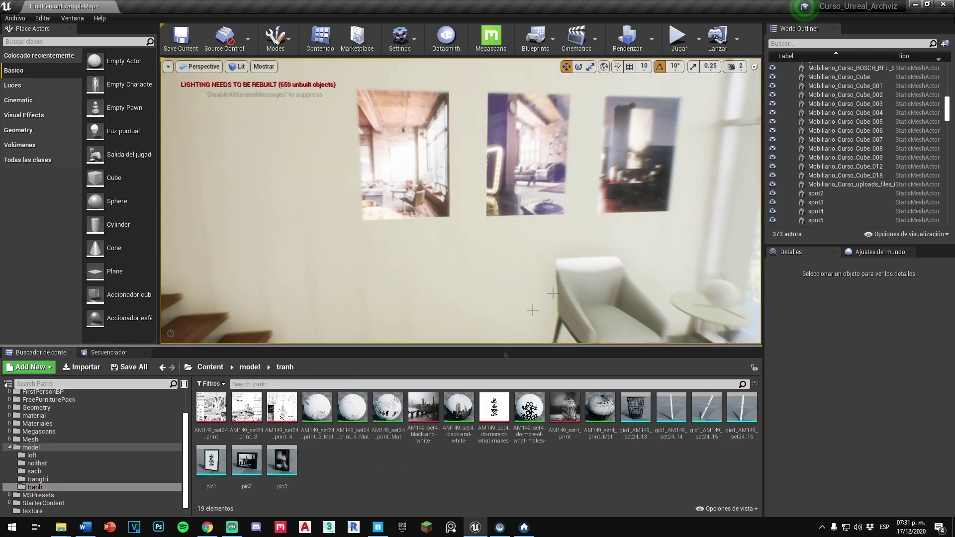
# Step: Hang pic1, pic2 and pic3 along the staircase wall, rotating them into place
pyautogui.moveTo(226, 463); pyautogui.dragTo(370, 264)
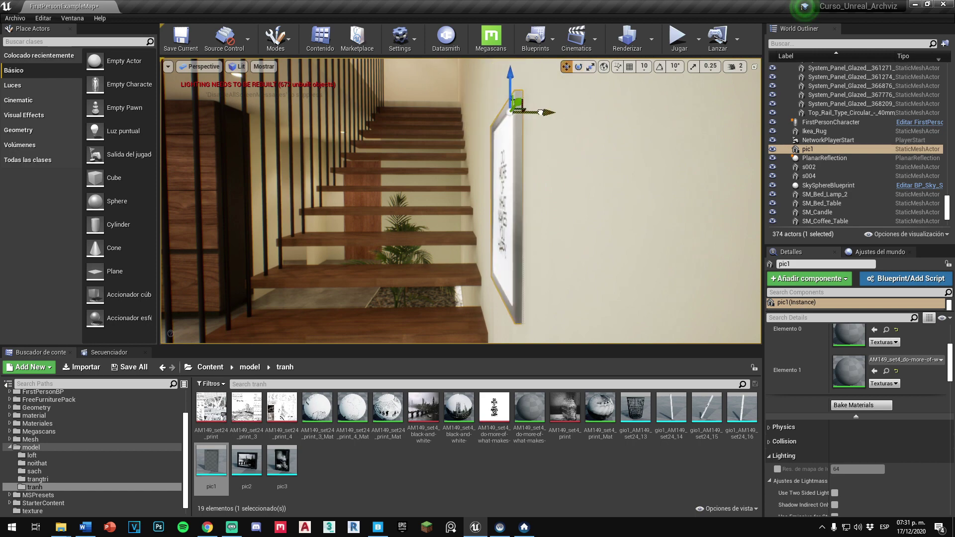
pyautogui.moveTo(246, 460); pyautogui.dragTo(395, 225)
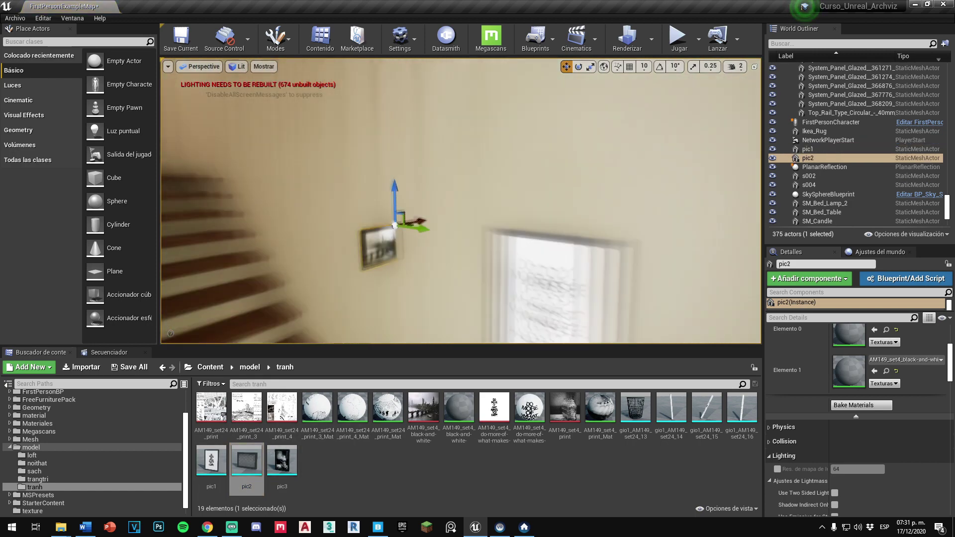
pyautogui.moveTo(282, 460); pyautogui.dragTo(450, 242)
pyautogui.press('e')
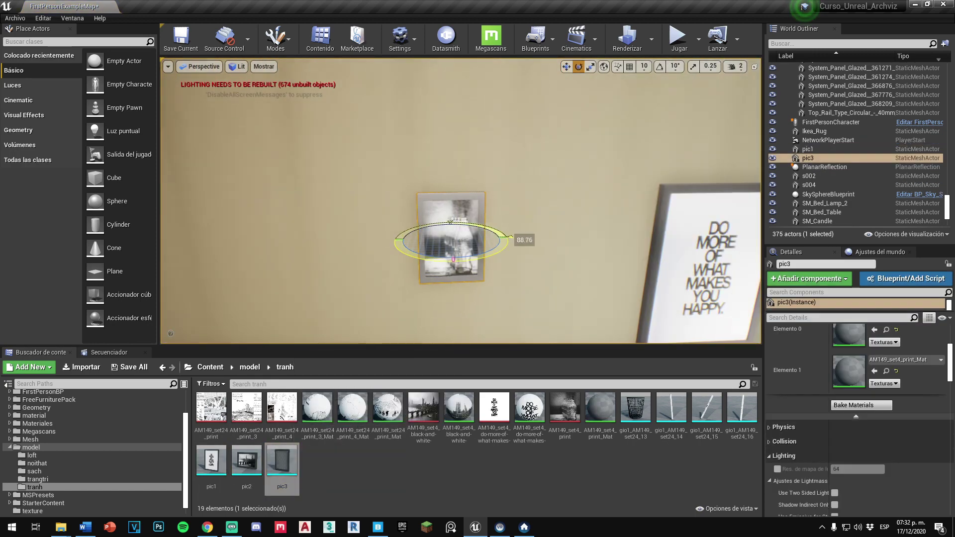
pyautogui.press('w')
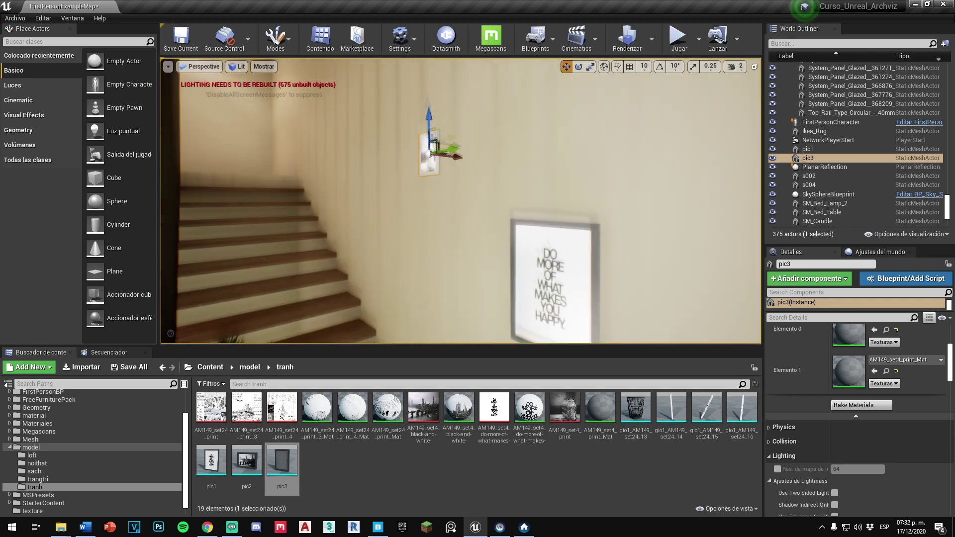
# Step: Add a duplicate picture pic4 and give it a print material
pyautogui.moveTo(247, 460); pyautogui.dragTo(522, 233)
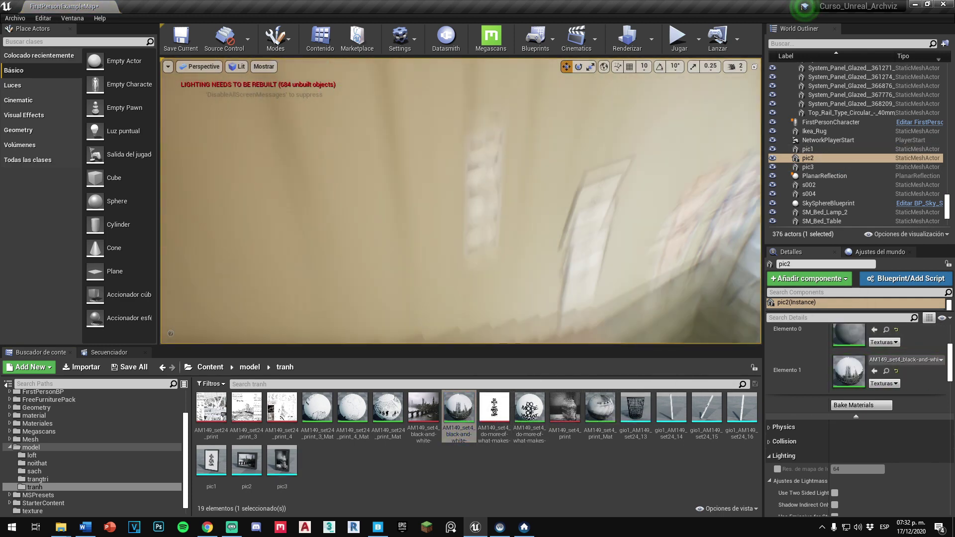
pyautogui.keyDown('alt'); pyautogui.moveTo(544, 266); pyautogui.dragTo(467, 164); pyautogui.keyUp('alt')
pyautogui.moveTo(352, 410); pyautogui.dragTo(465, 172)
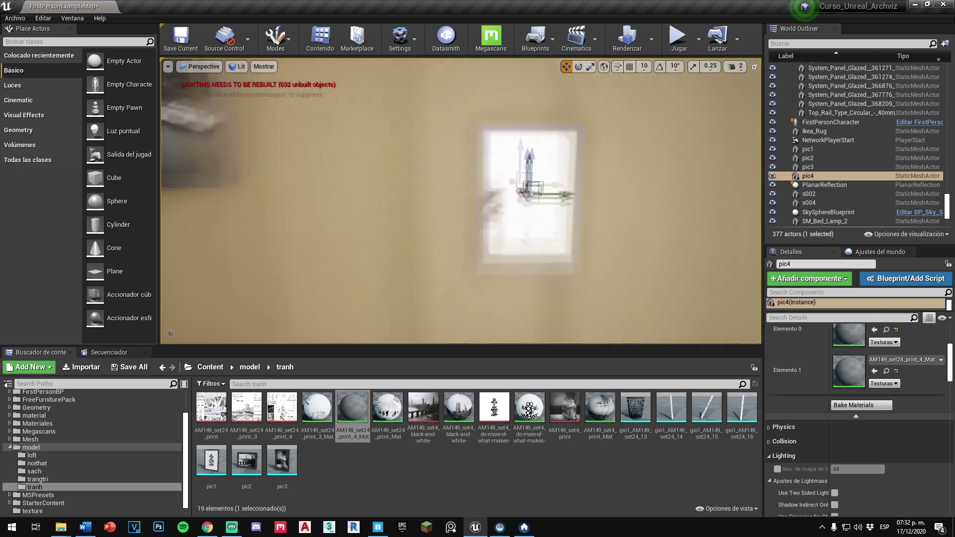
pyautogui.moveTo(465, 172); pyautogui.dragTo(448, 149, button='right')
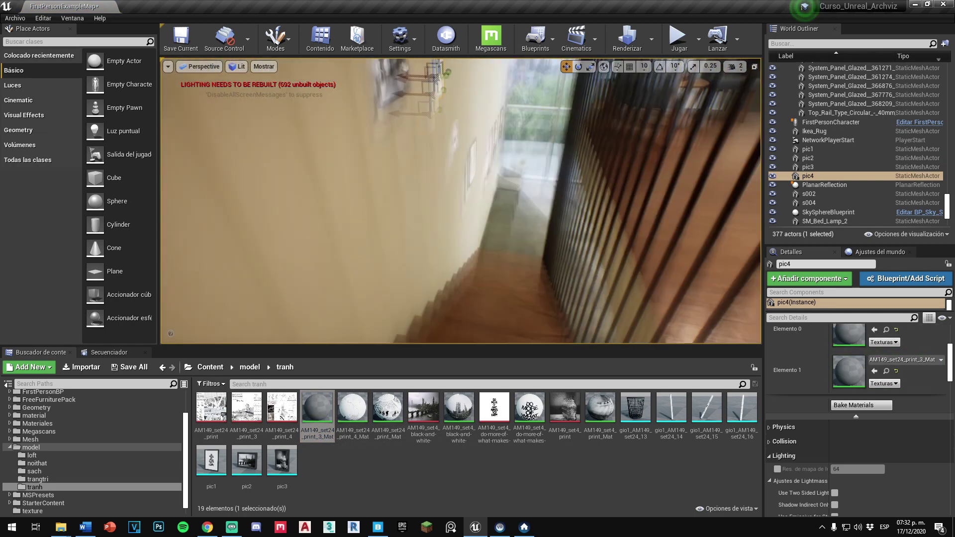
pyautogui.moveTo(447, 149)
pyautogui.mouseDown(button='right')
pyautogui.moveTo(377, 169)
pyautogui.moveTo(580, 93)
pyautogui.mouseUp(button='right')
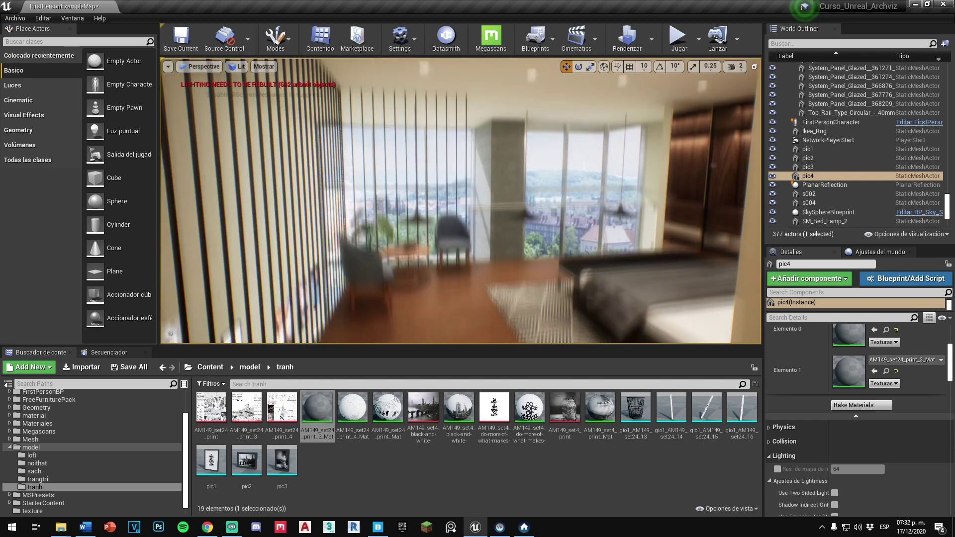
pyautogui.press('Escape')
# Step: Build the lighting and move the GPU Lightmass progress window aside
pyautogui.click(627, 37)
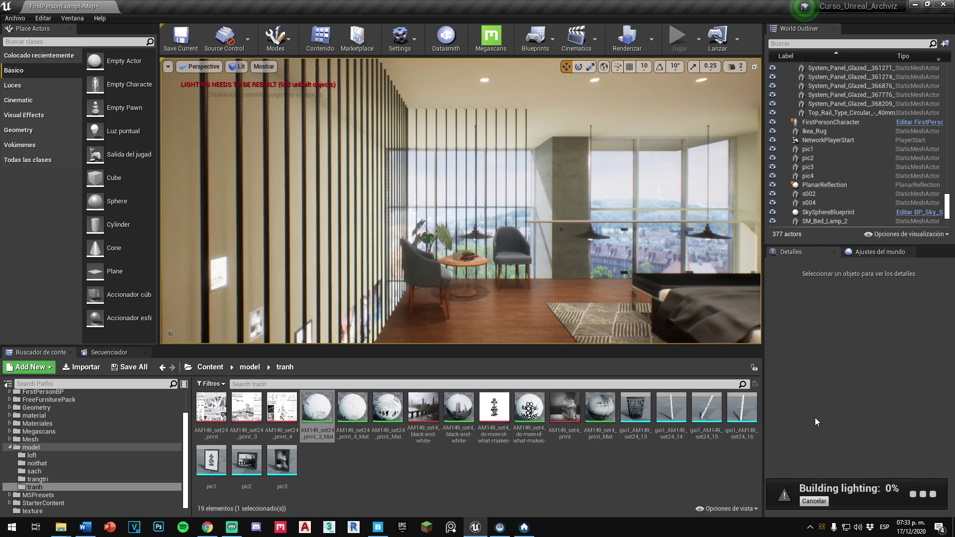
pyautogui.moveTo(197, 81); pyautogui.dragTo(158, 52)
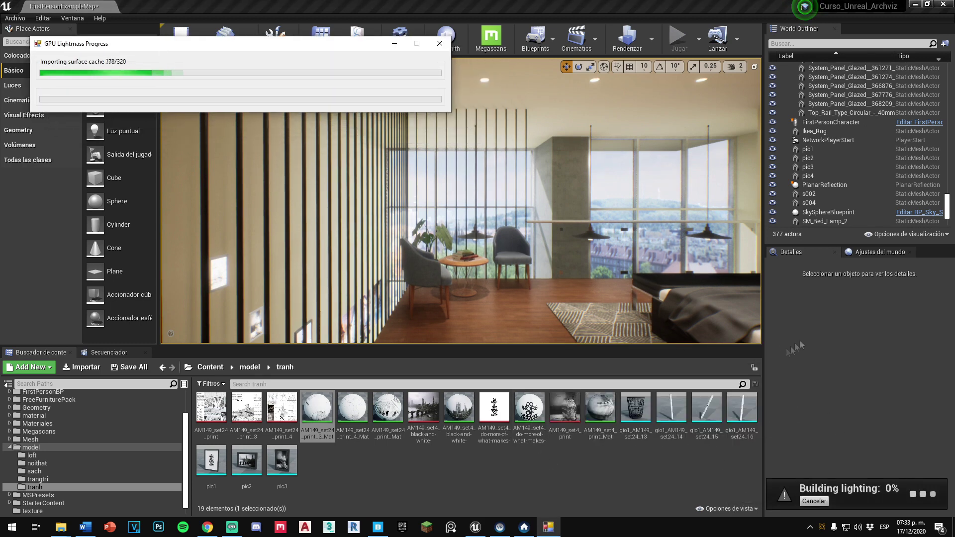
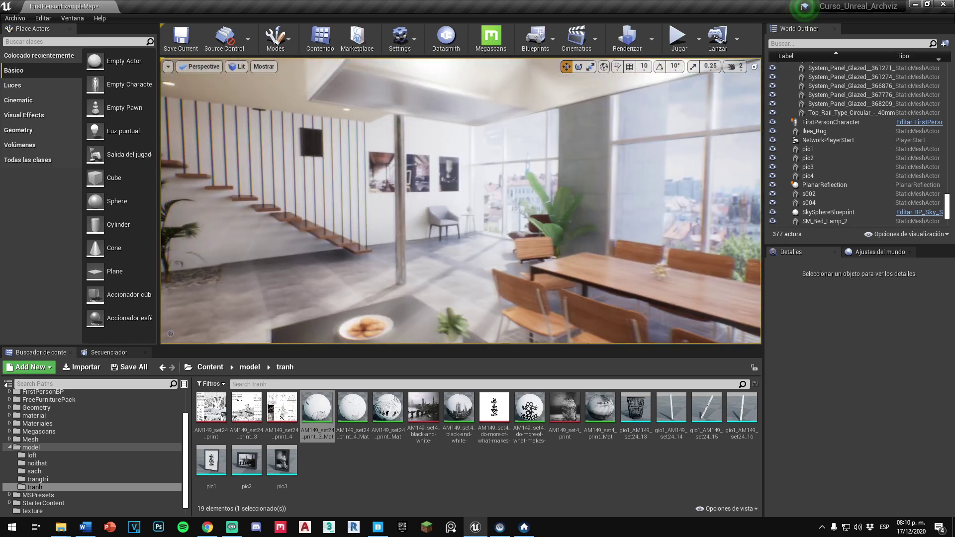
# Step: Select the PostProcessVolume under Lighting and set its Bloom Intensity to 1.2
pyautogui.moveTo(946, 203); pyautogui.dragTo(947, 80)
pyautogui.click(788, 102)
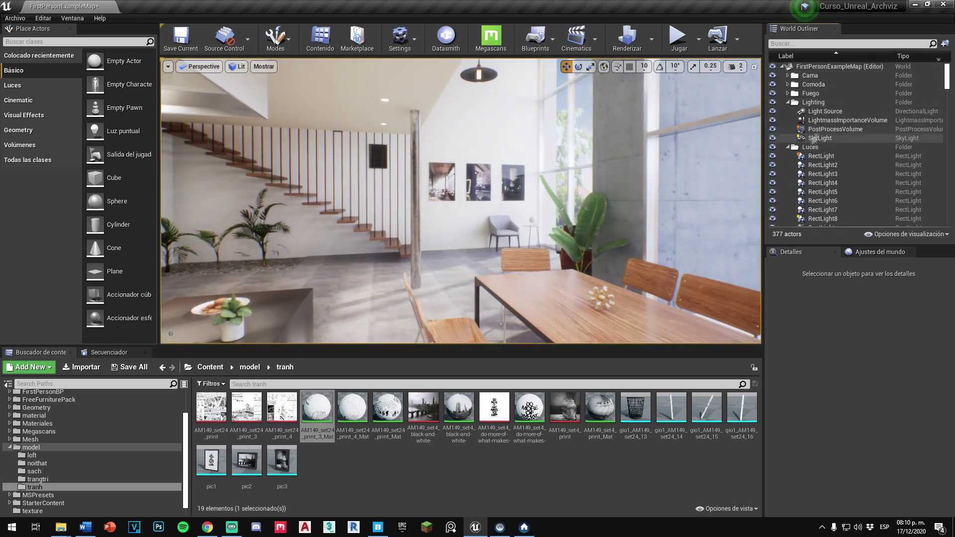
pyautogui.click(836, 128)
pyautogui.click(849, 389)
pyautogui.write('1.2')
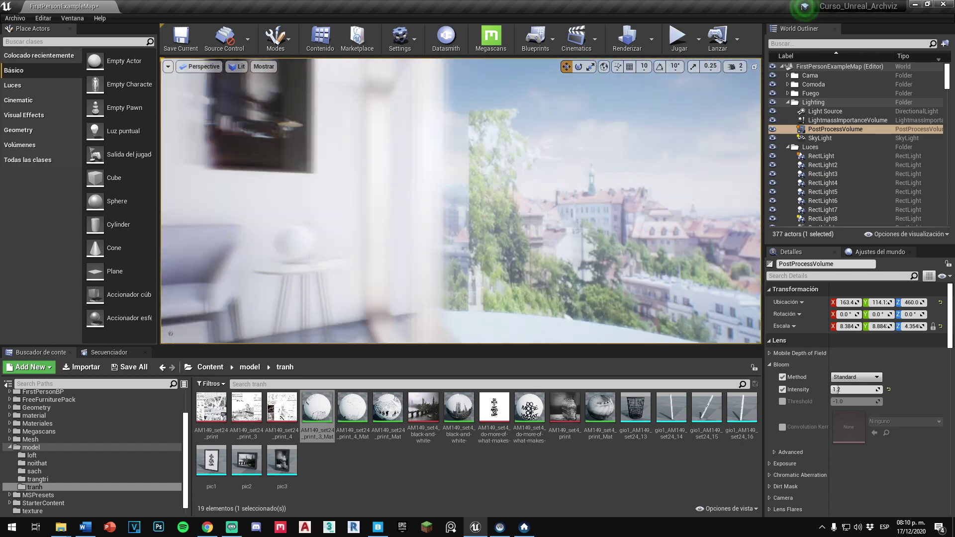
# Step: Review the volume's Exposure, Chromatic Aberration, Depth of Field, Color Grading and Screen Space Reflections settings
pyautogui.click(770, 364)
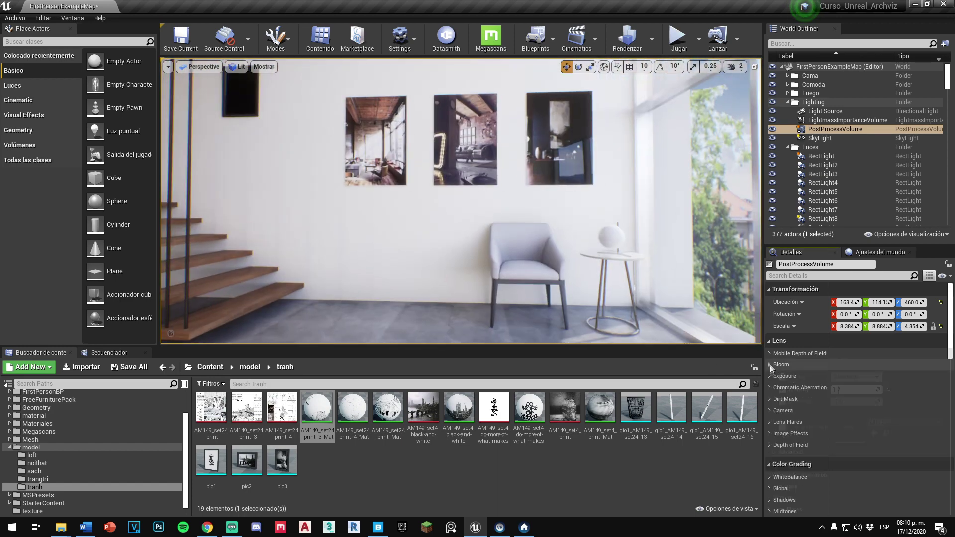
pyautogui.click(769, 376)
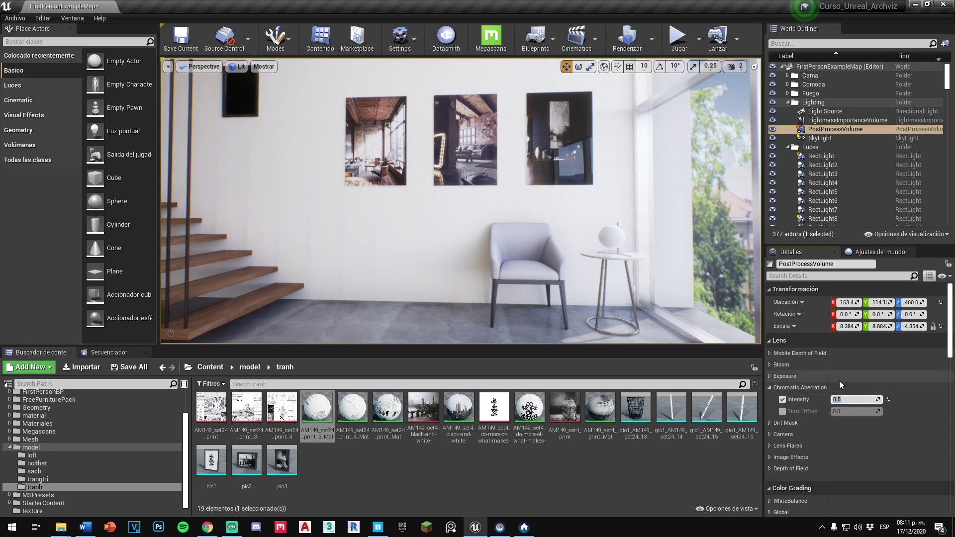
pyautogui.click(770, 376)
pyautogui.click(770, 422)
pyautogui.click(769, 424)
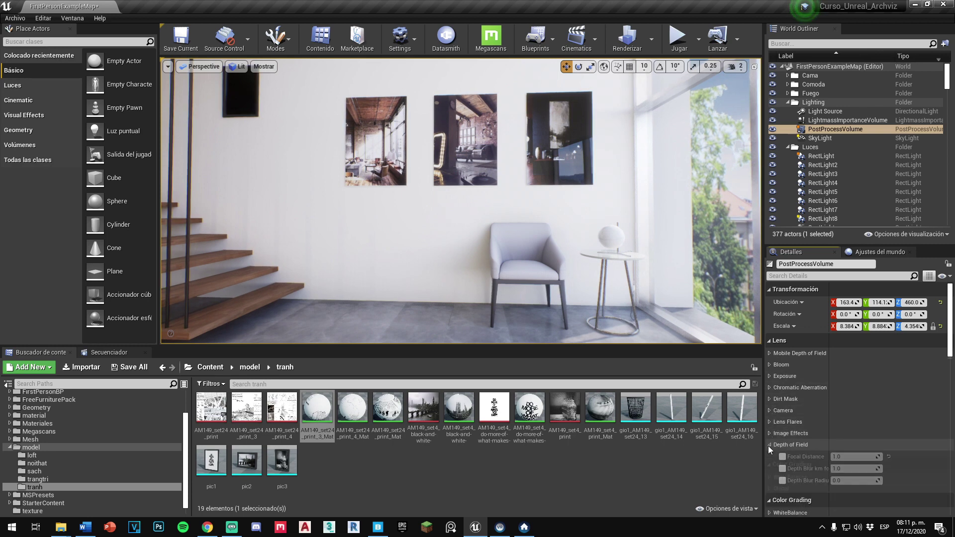
pyautogui.scroll(-3, 768, 446)
pyautogui.click(768, 404)
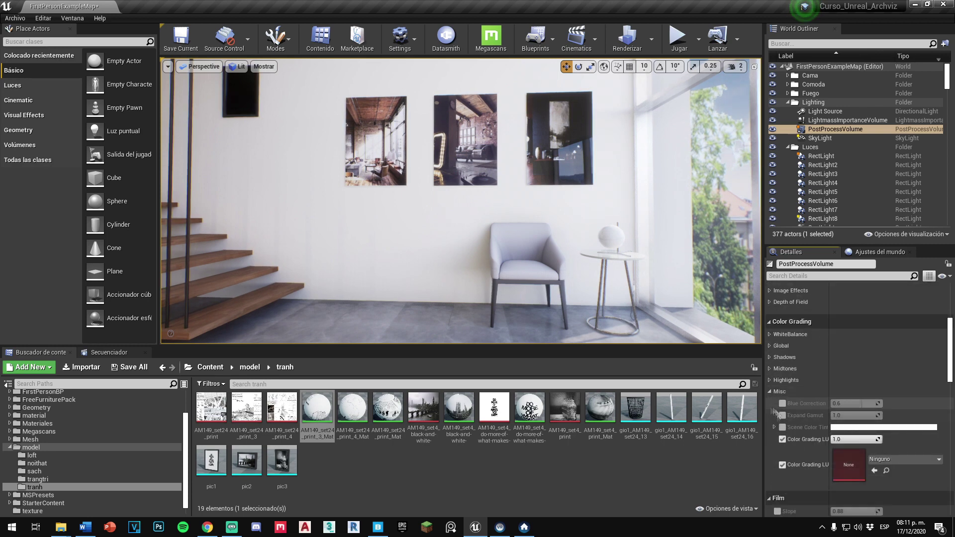
pyautogui.scroll(-5, 804, 390)
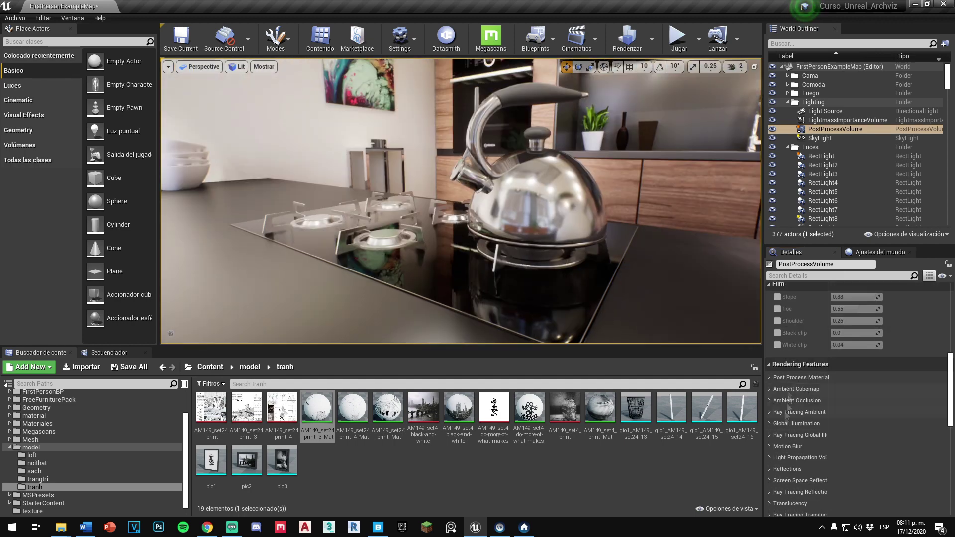
pyautogui.scroll(-3, 771, 407)
pyautogui.click(770, 417)
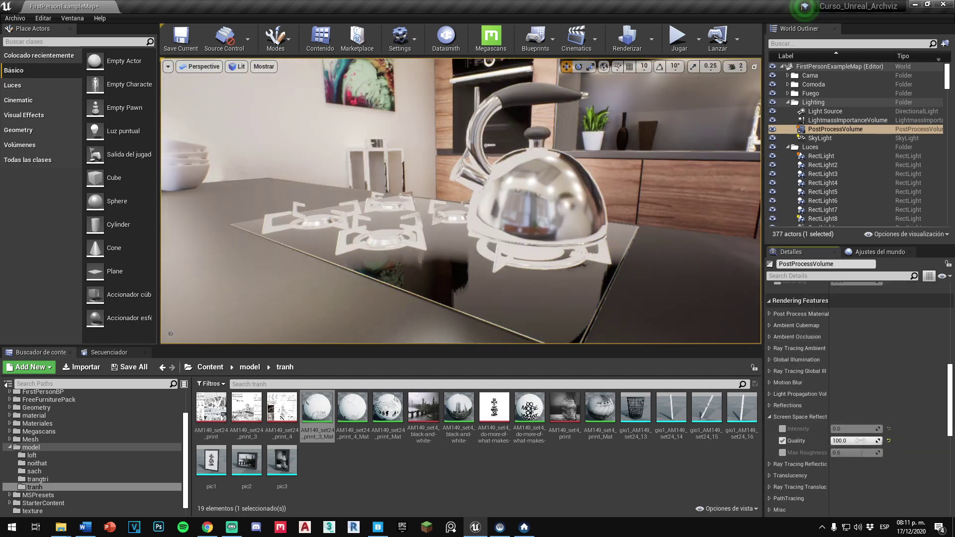
pyautogui.scroll(15, 854, 380)
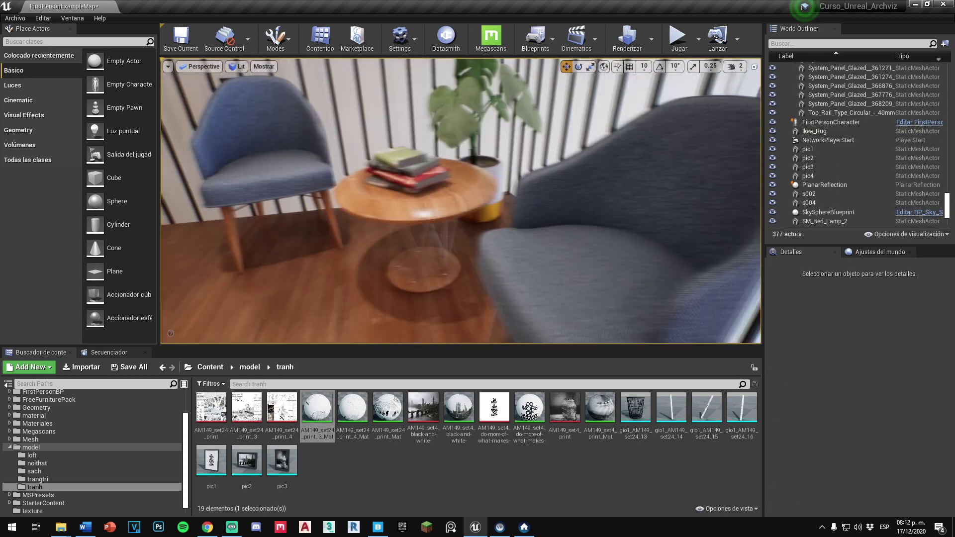
pyautogui.click(873, 252)
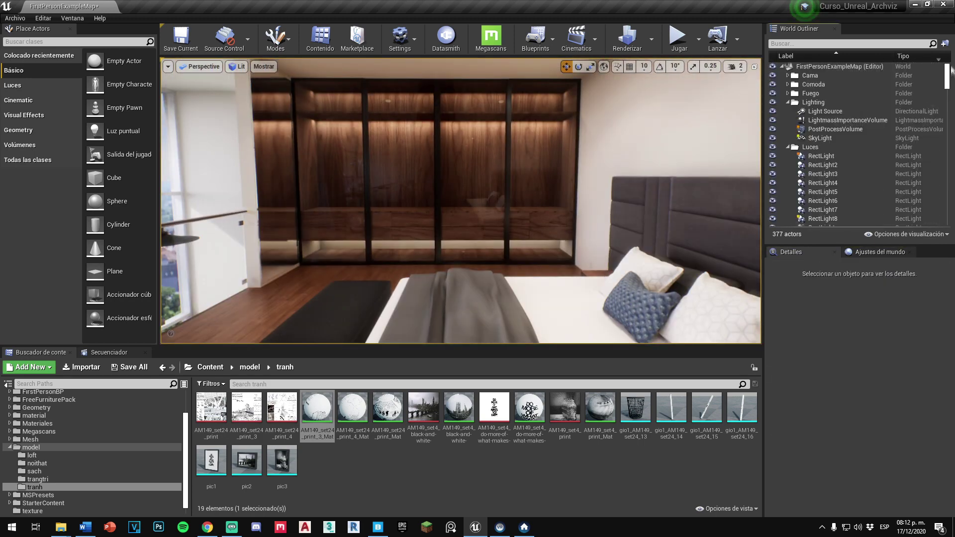
# Step: Adjust the PostProcessVolume's Global Saturation and set White Balance Temp to about 6886
pyautogui.click(835, 129)
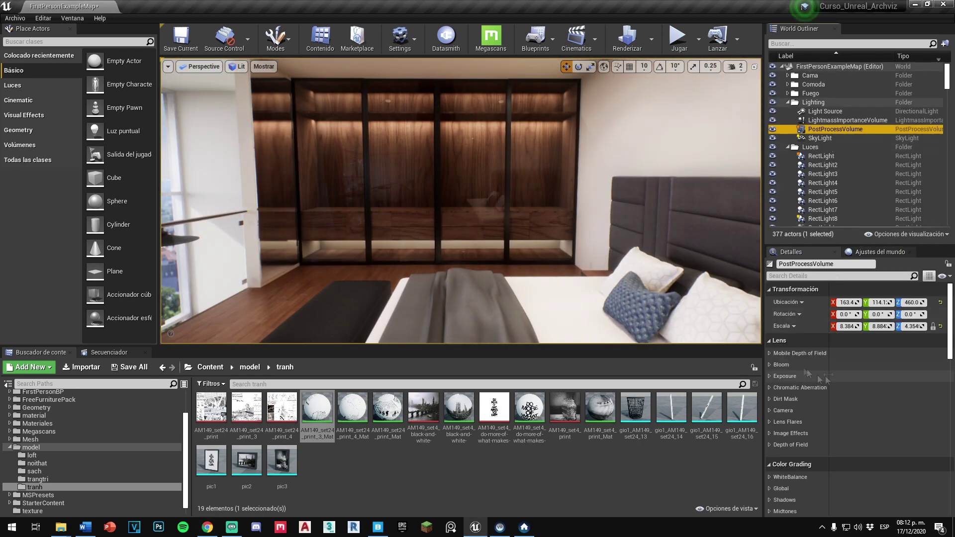
pyautogui.scroll(-10, 770, 388)
pyautogui.click(774, 373)
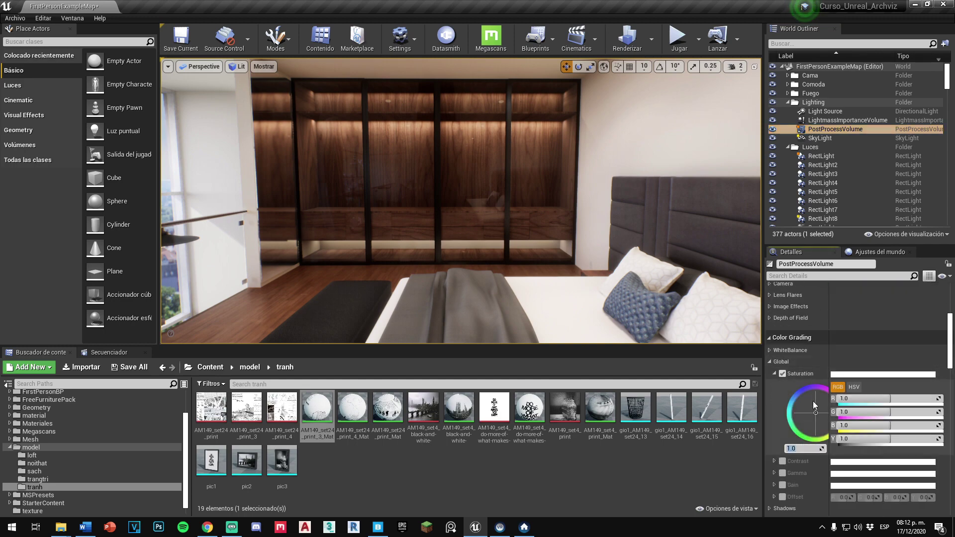
pyautogui.click(812, 401)
pyautogui.click(774, 373)
pyautogui.click(769, 350)
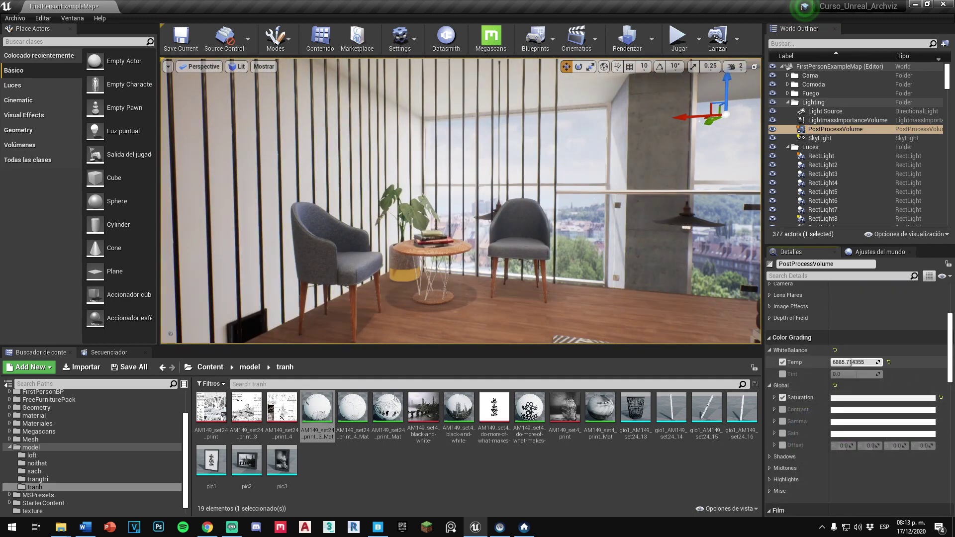
pyautogui.click(847, 362)
# Step: Enable Contrast at 1.2 and Gamma at 1.1 on their colour wheels
pyautogui.click(769, 350)
pyautogui.click(774, 386)
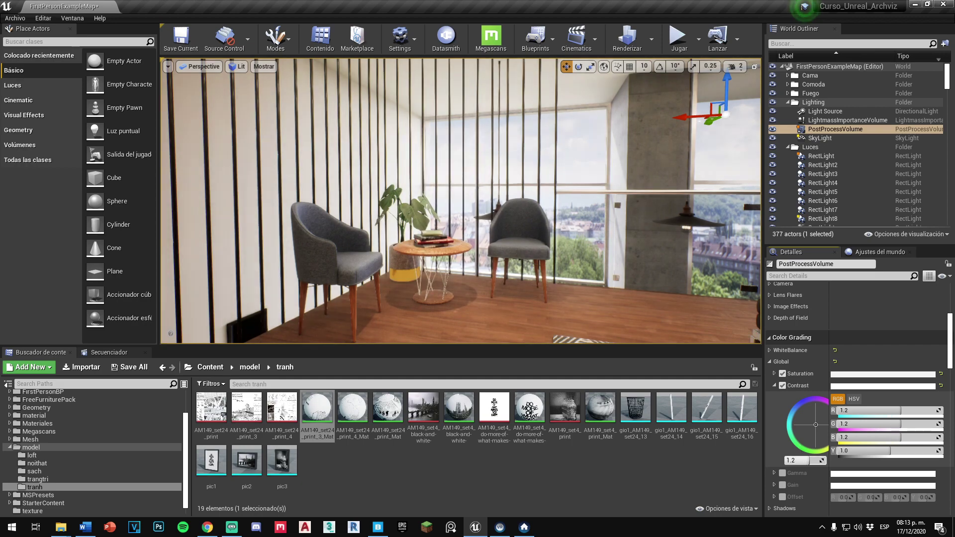
pyautogui.click(774, 385)
pyautogui.click(774, 397)
pyautogui.moveTo(801, 471); pyautogui.dragTo(804, 475)
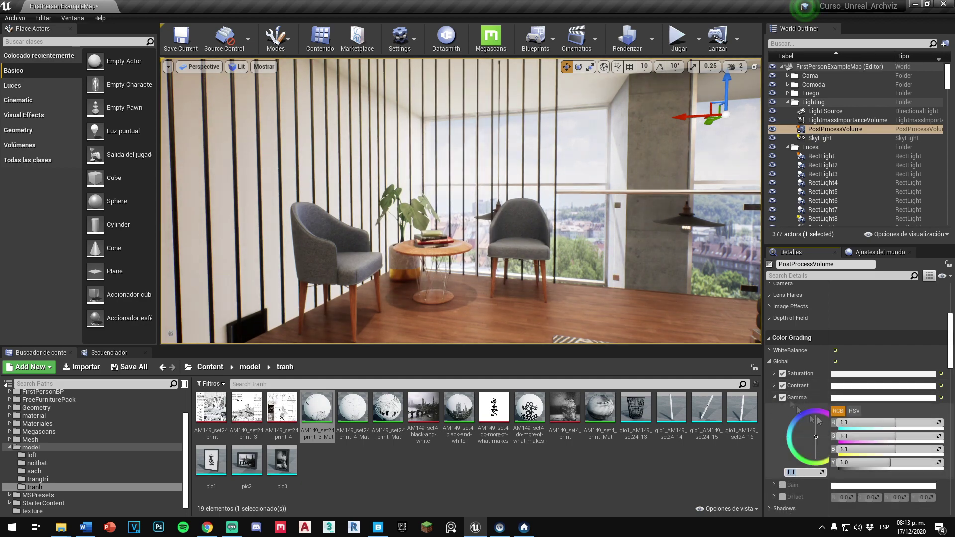
pyautogui.click(775, 397)
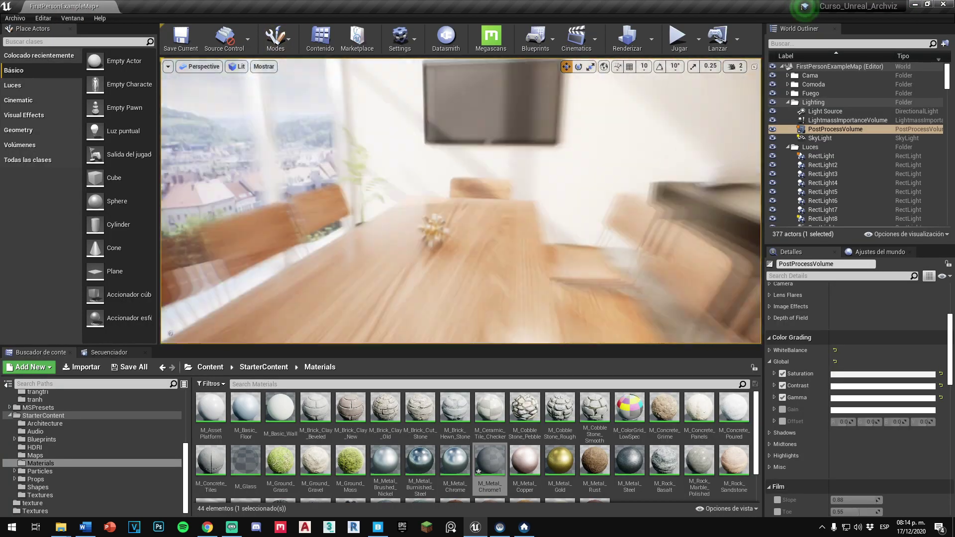
# Step: Preview the viewport in Lighting Only mode, return to Lit, and deselect the post-process volume
pyautogui.click(238, 66)
pyautogui.click(309, 128)
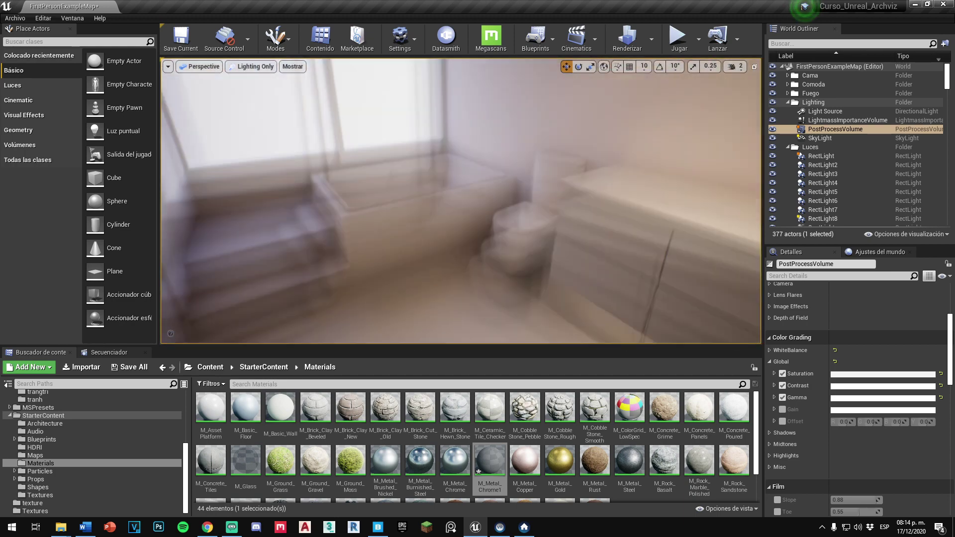
pyautogui.click(255, 66)
pyautogui.click(258, 87)
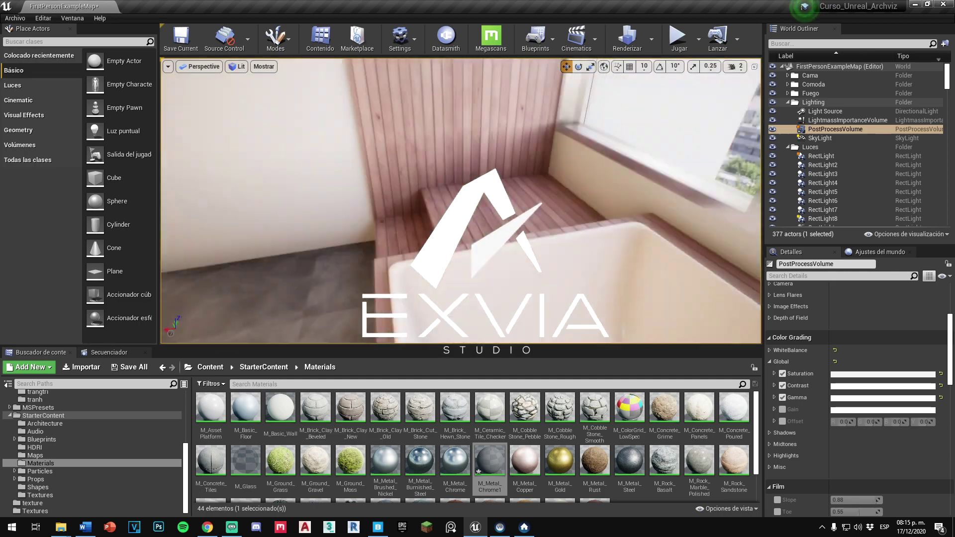
pyautogui.press('Escape')
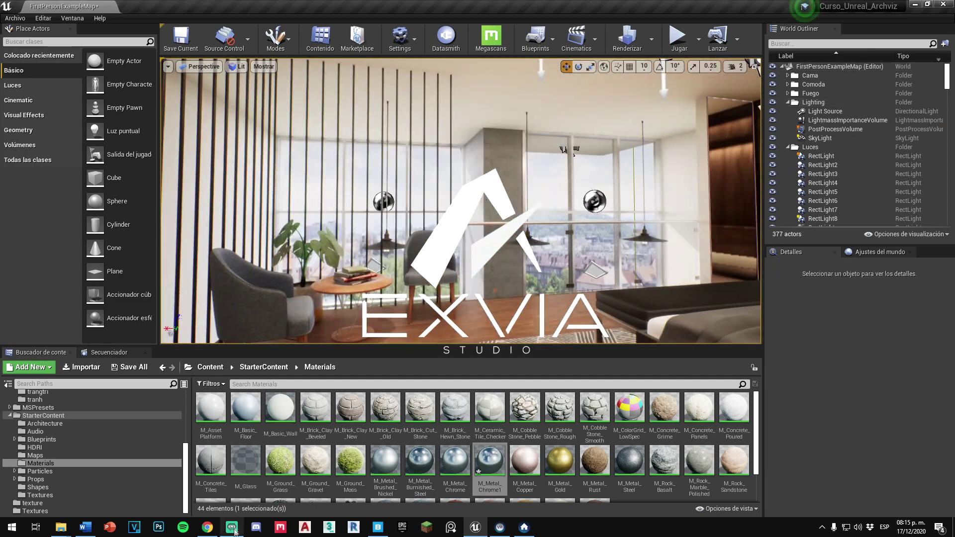